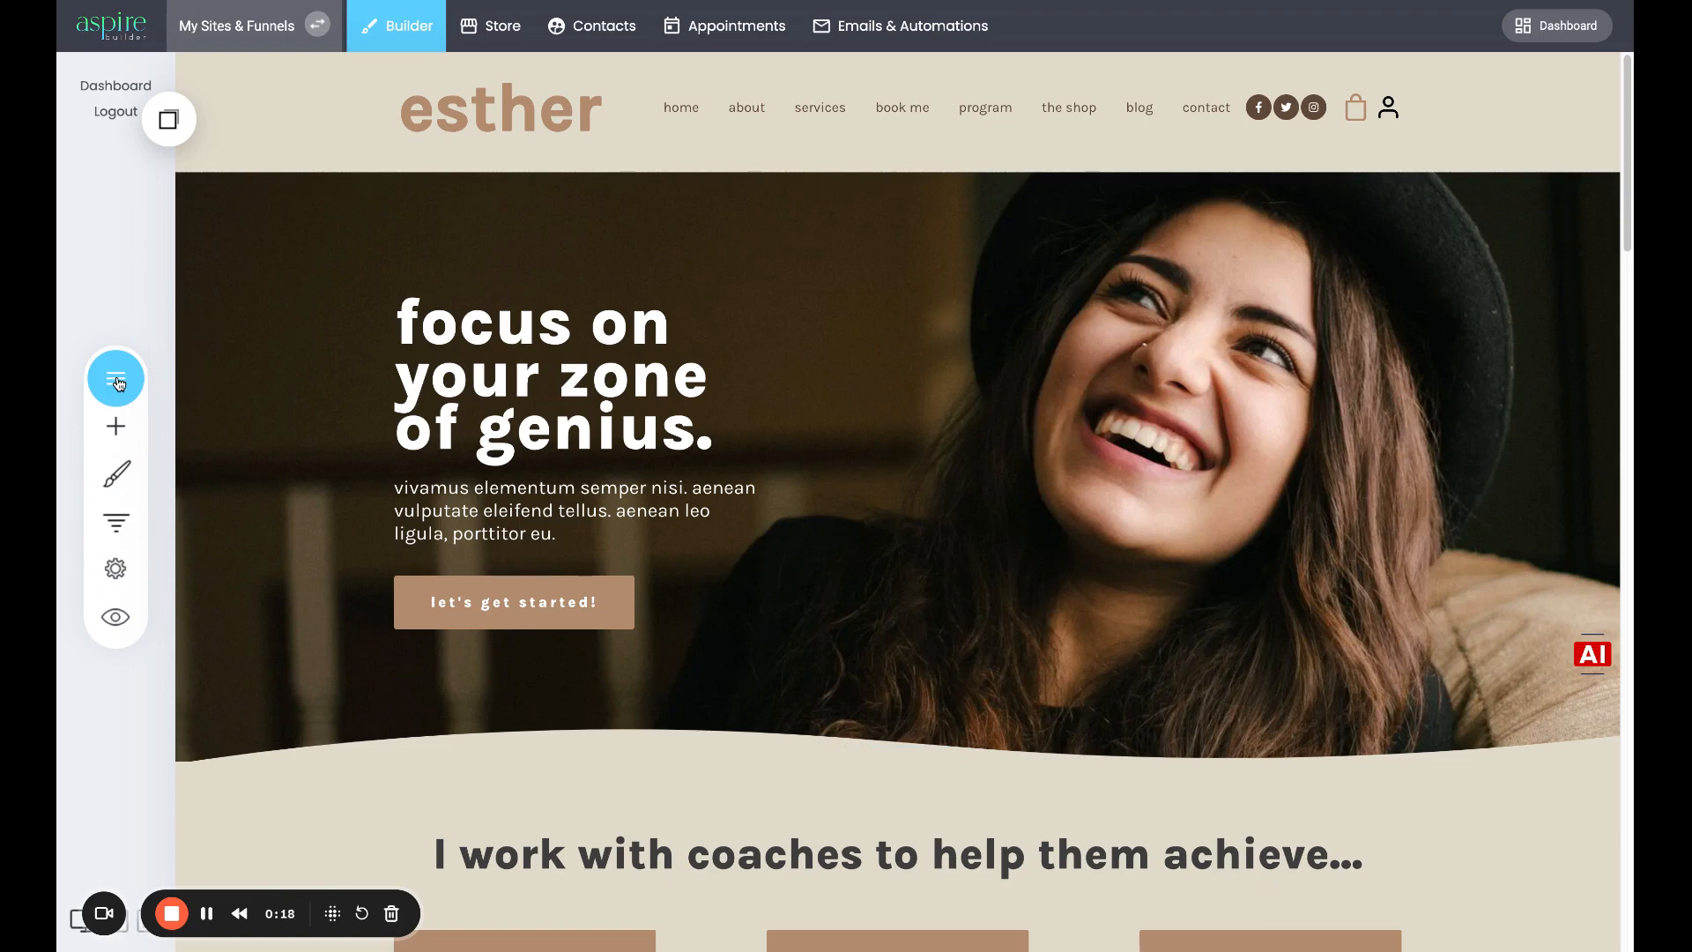
# Open the site's Blog from the list of pages.
pyautogui.click(117, 382)
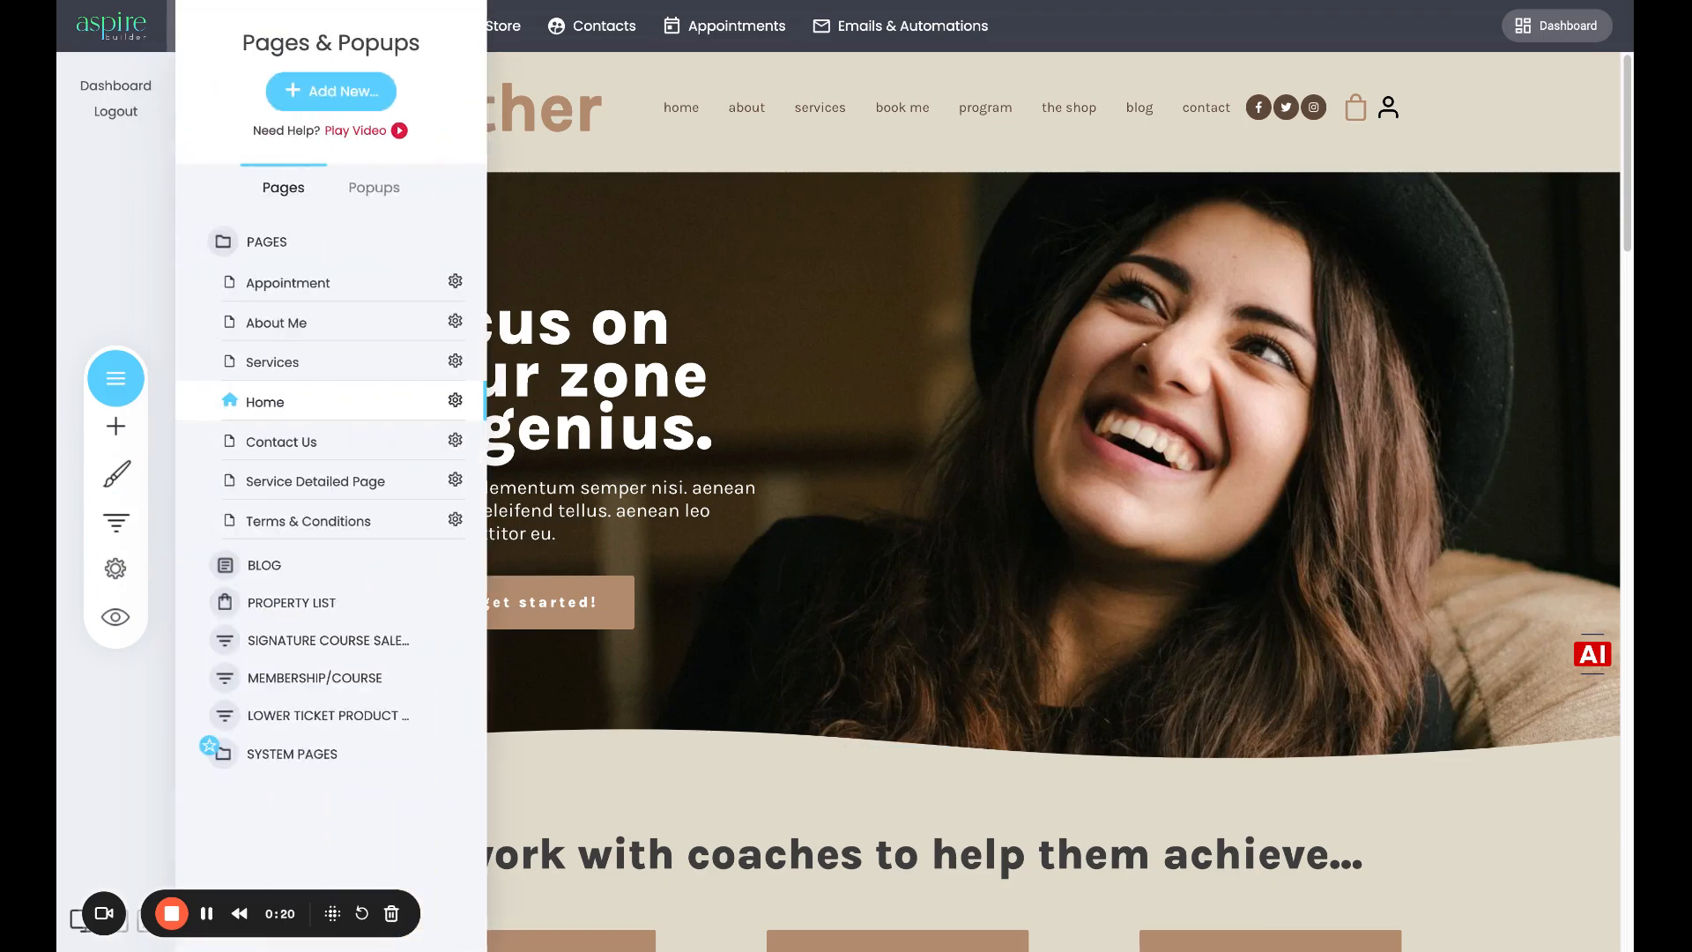
pyautogui.click(228, 245)
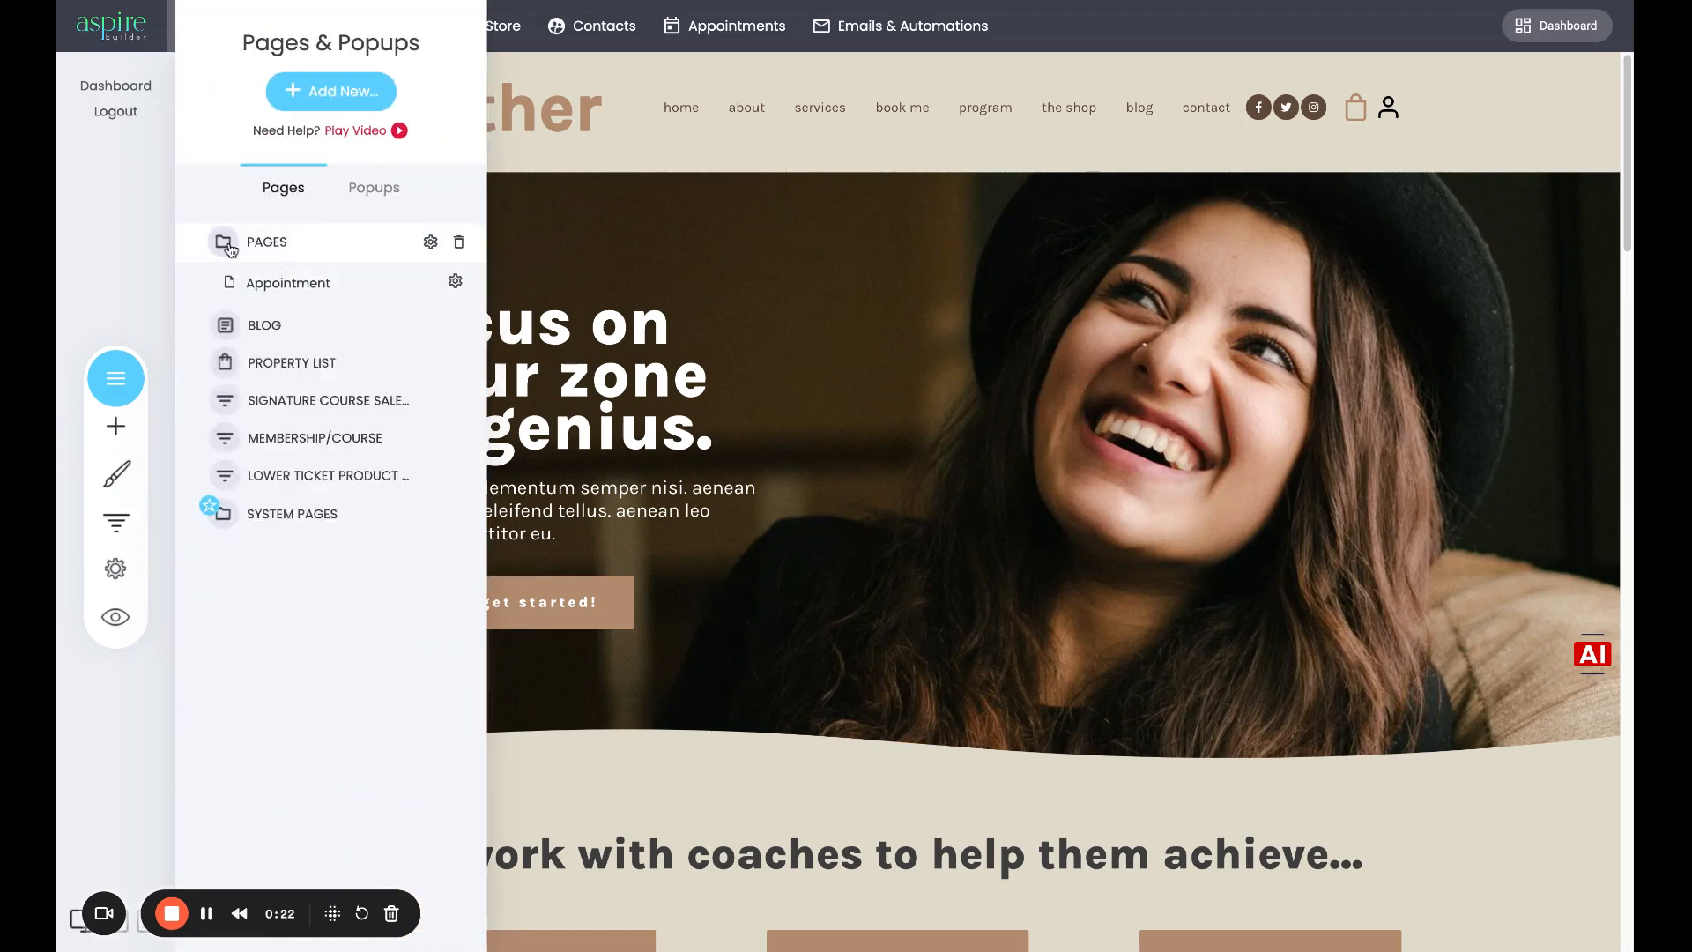
pyautogui.click(227, 245)
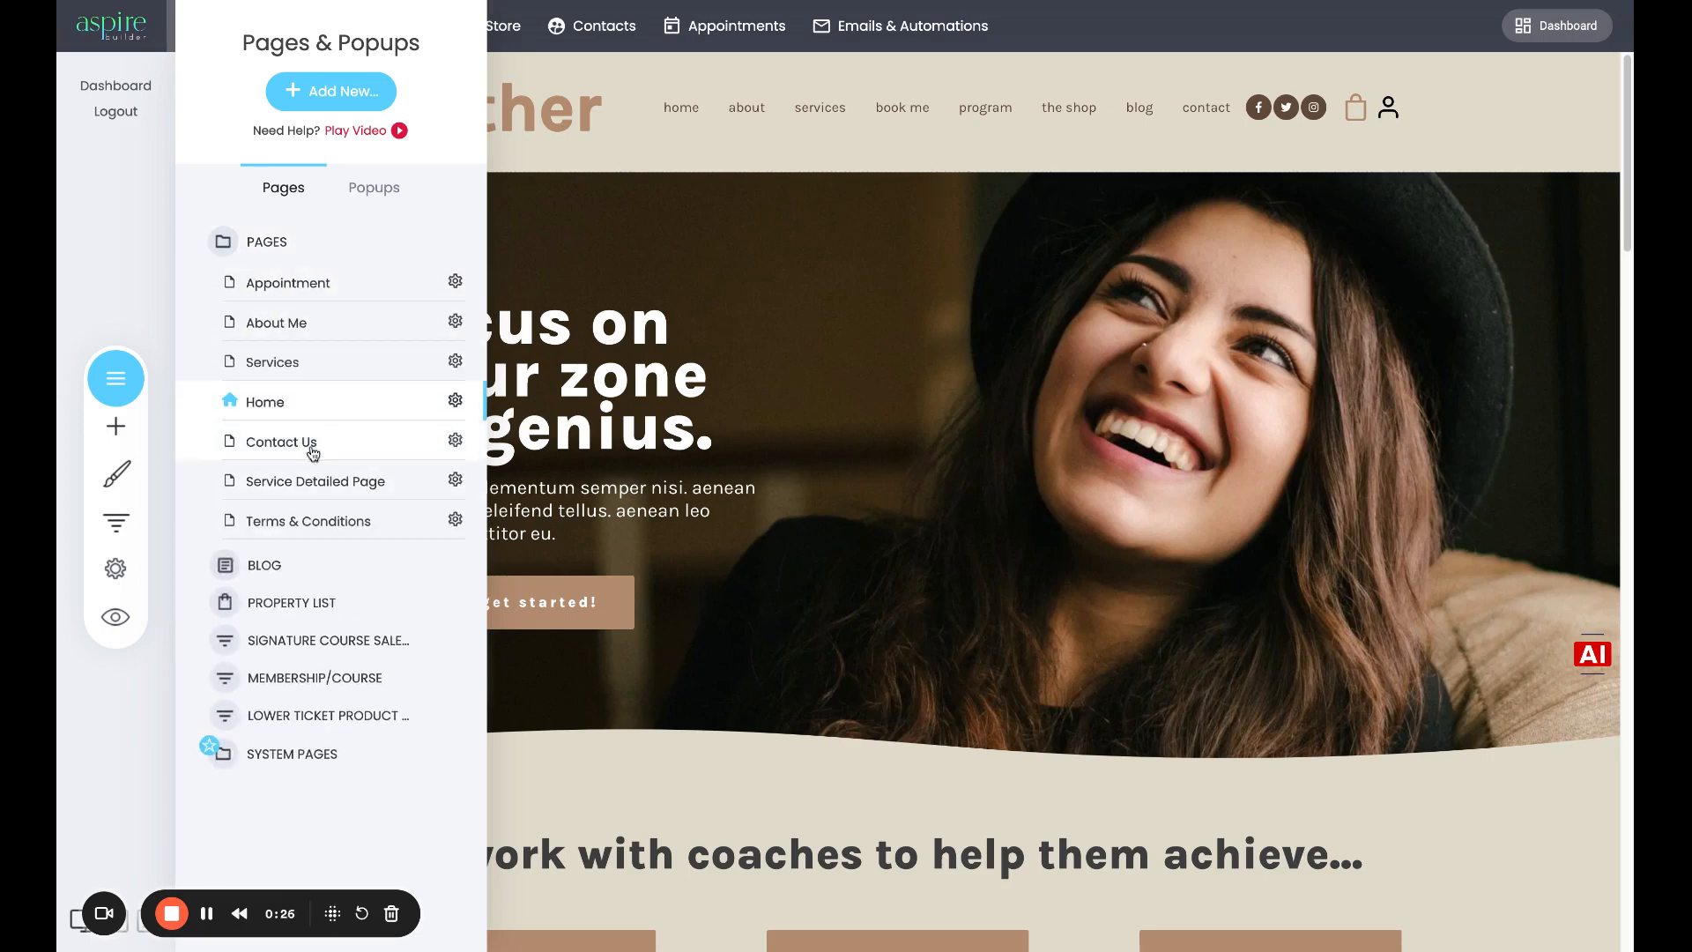
pyautogui.click(267, 567)
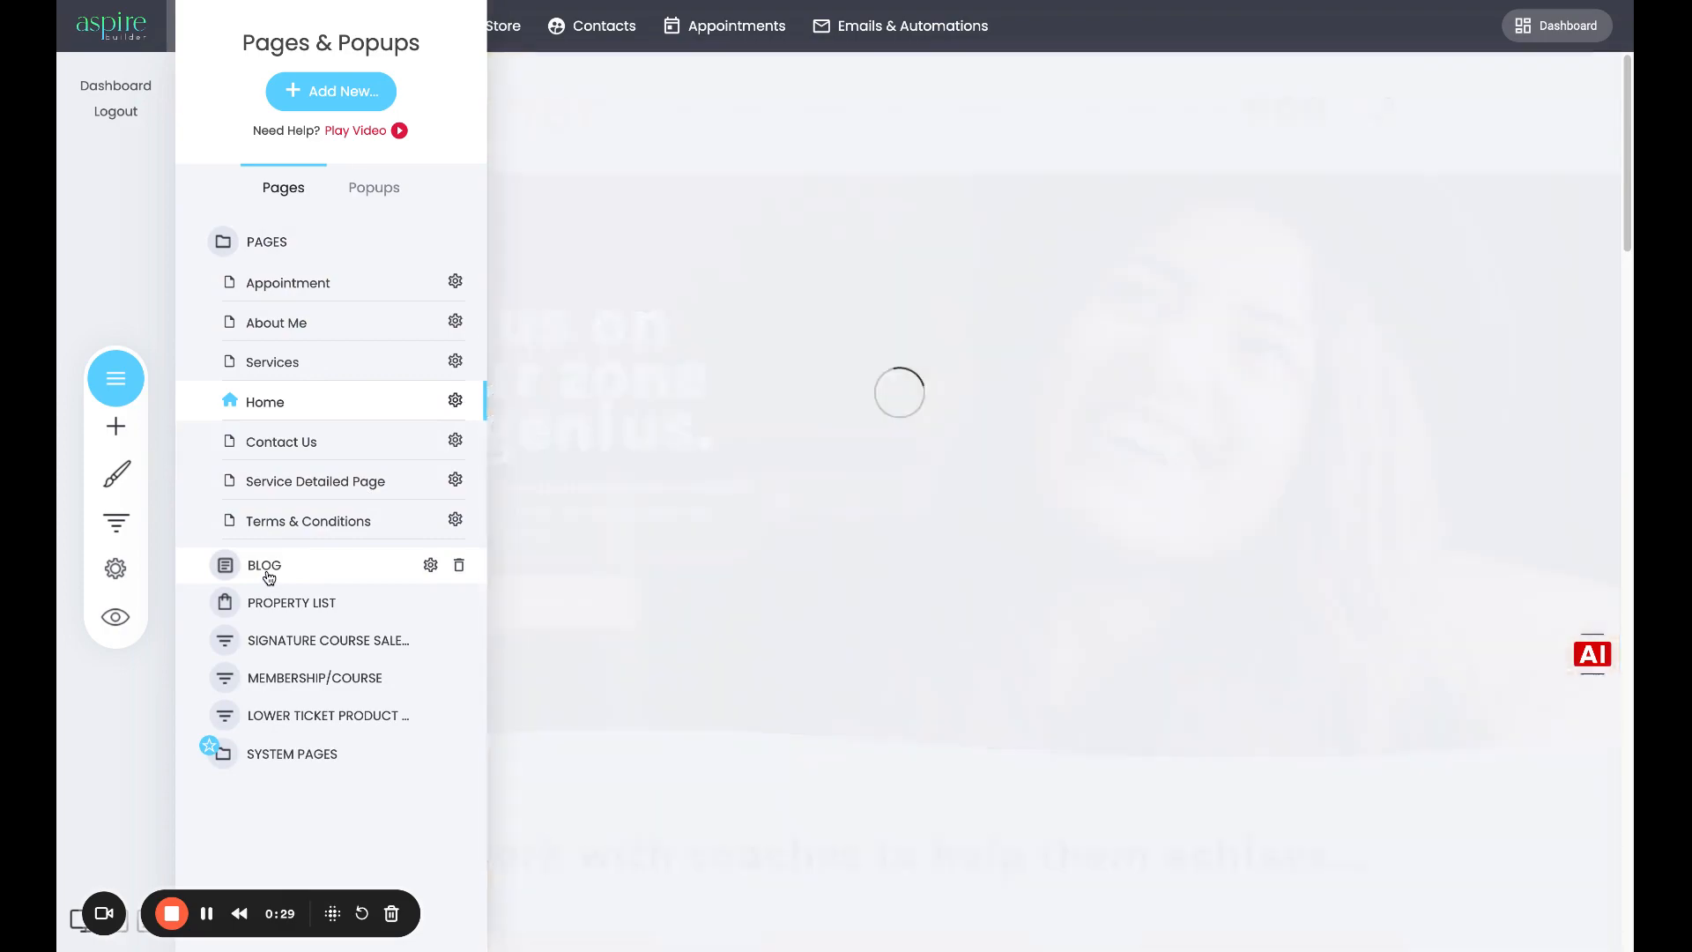
pyautogui.click(799, 323)
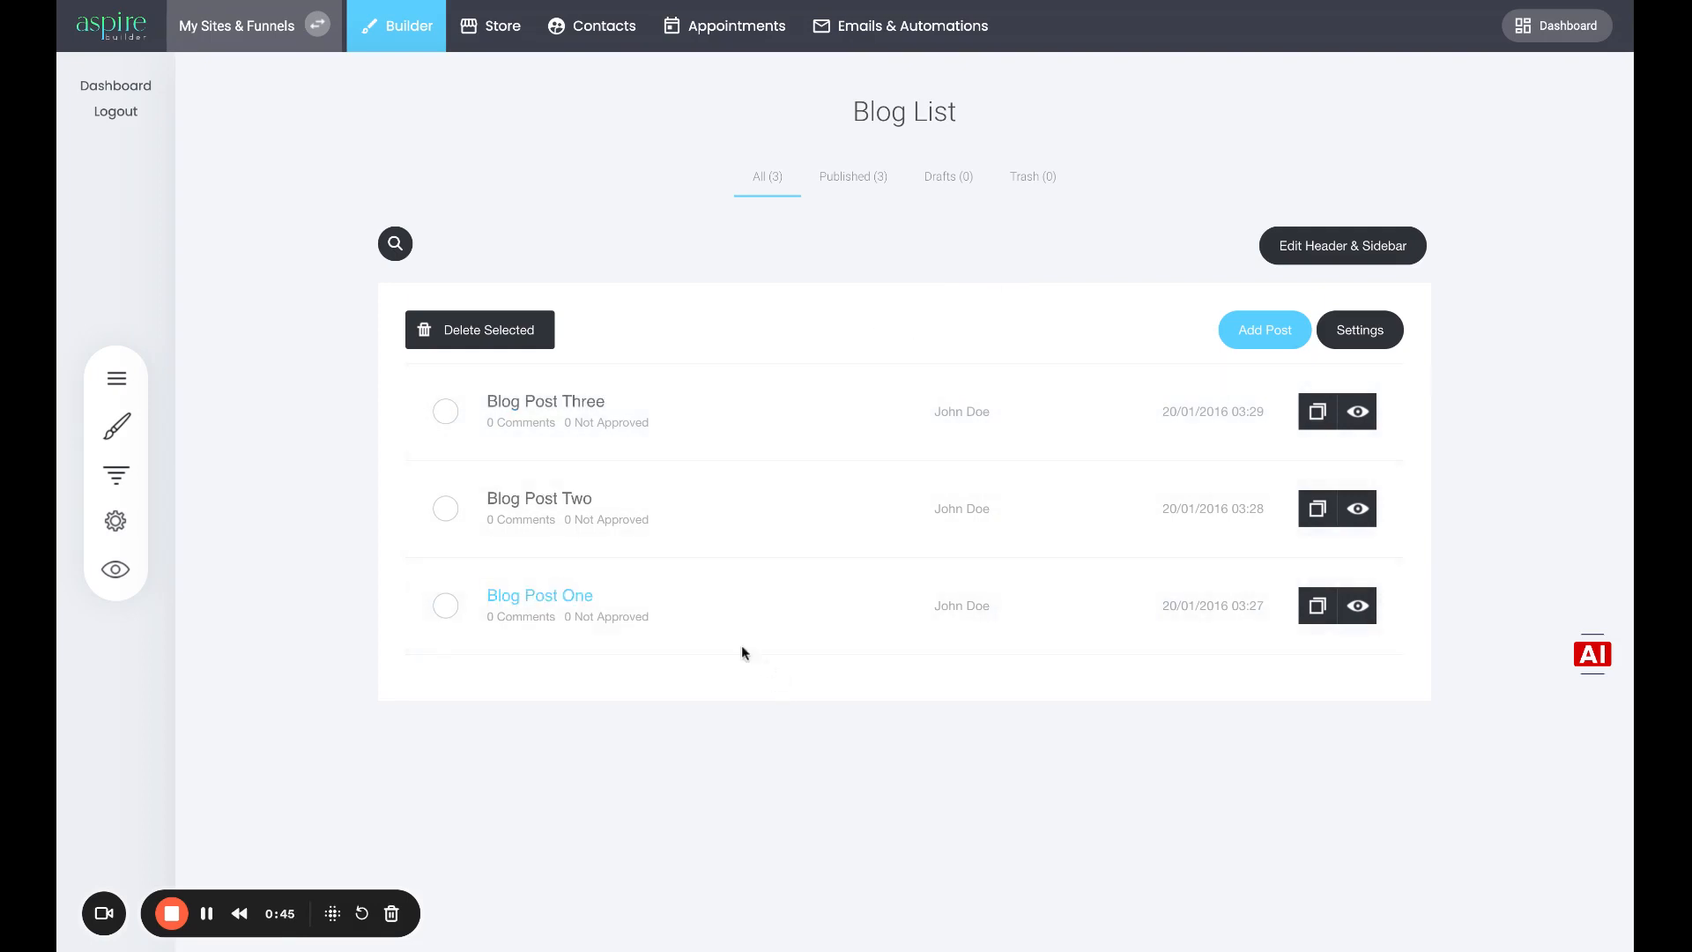
# Select Blog Post Three, Two and One in the blog list, and clear the selection again.
pyautogui.click(445, 411)
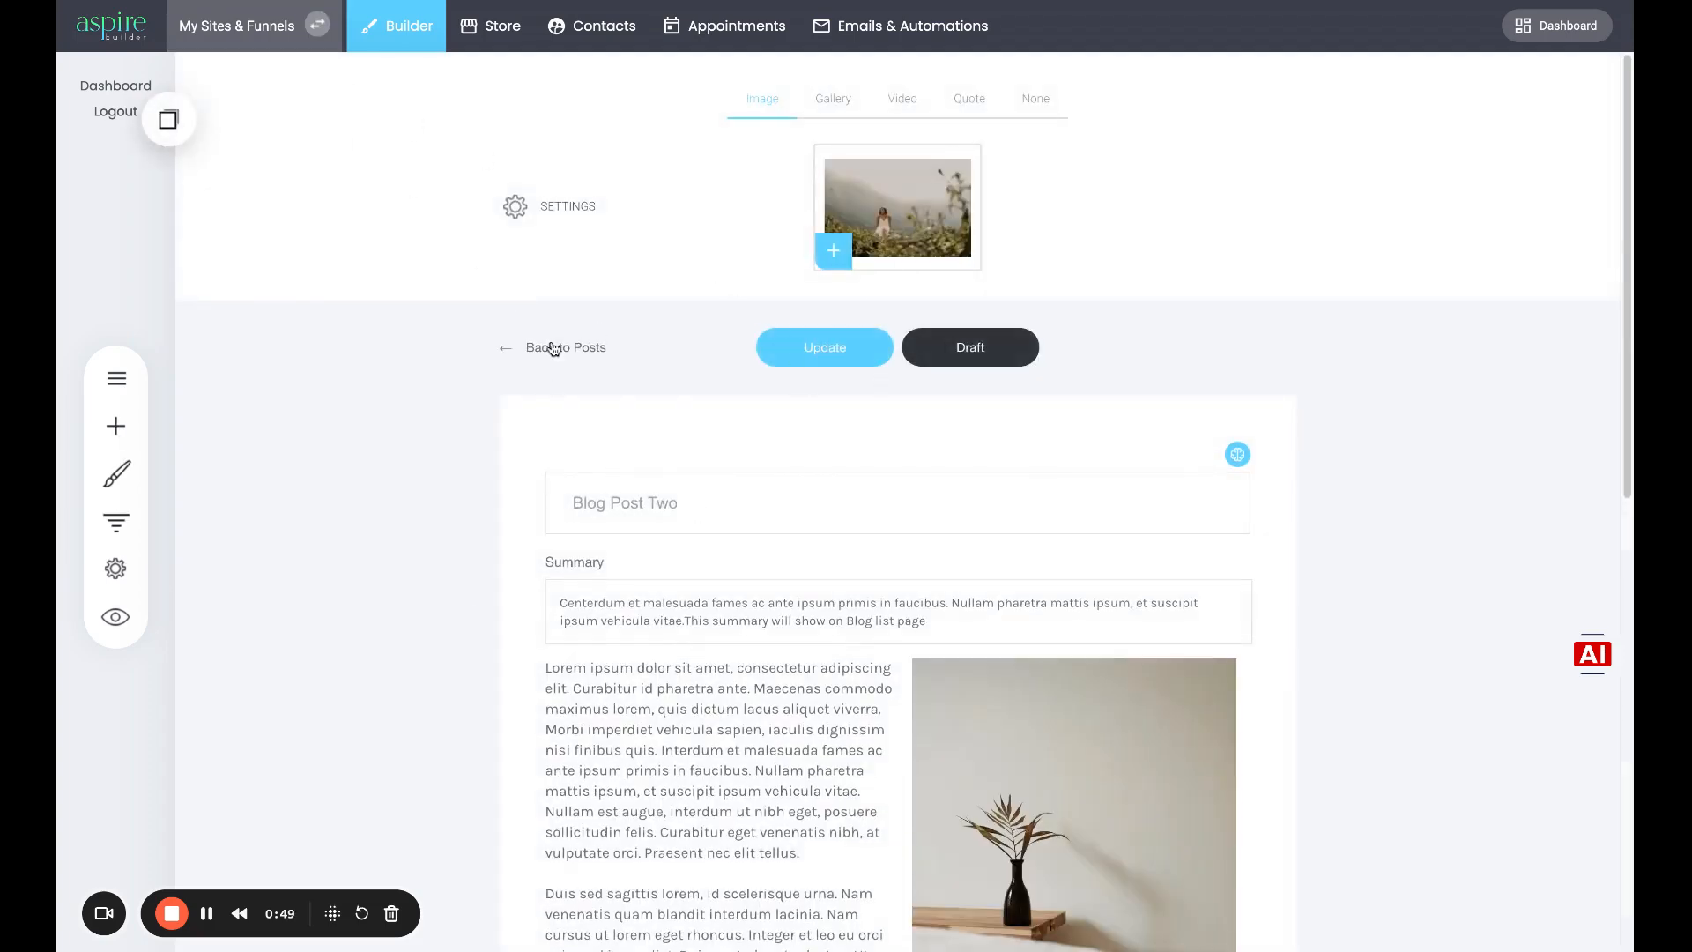
pyautogui.click(553, 348)
pyautogui.click(445, 411)
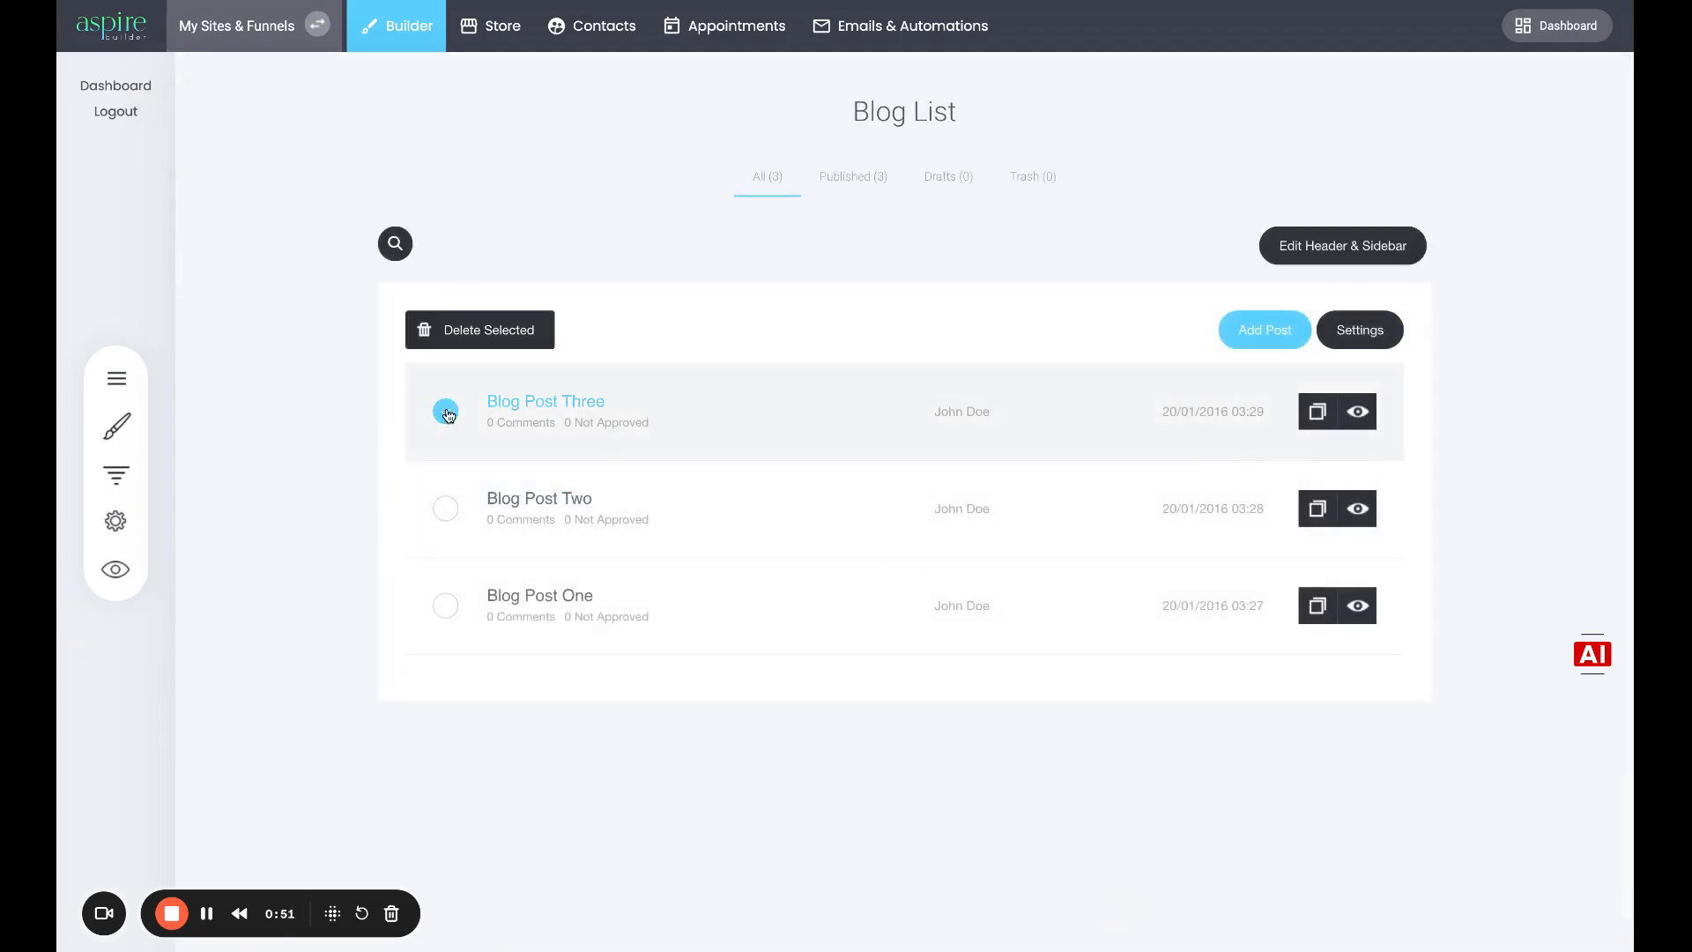
pyautogui.click(445, 508)
pyautogui.click(447, 603)
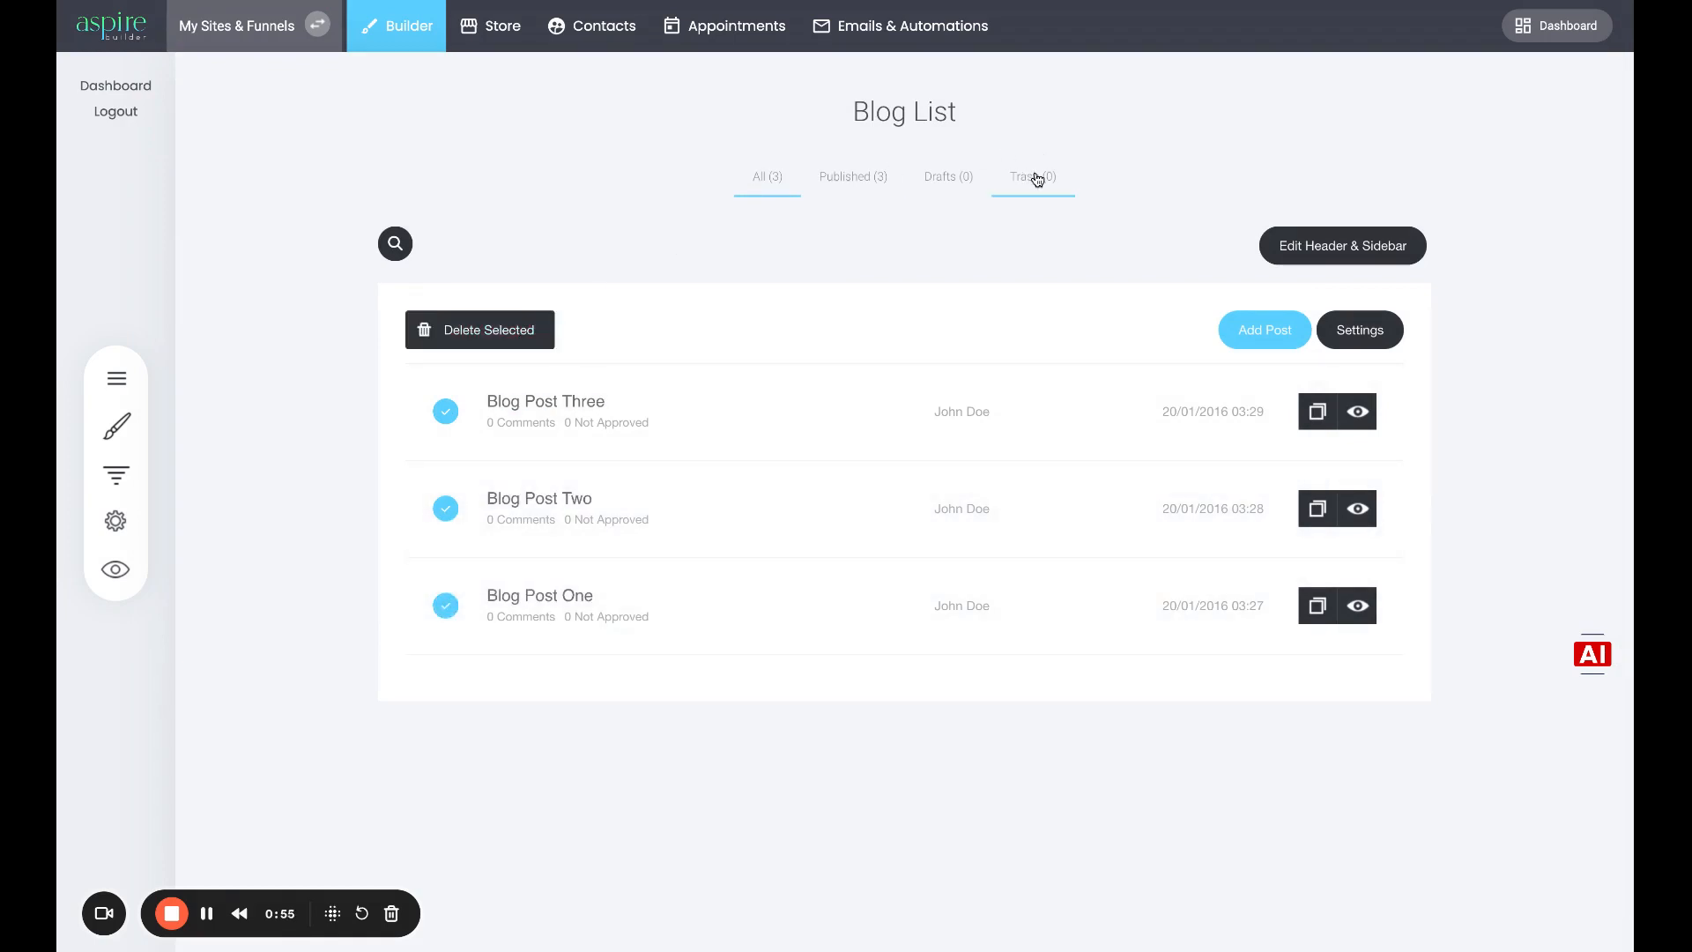
pyautogui.click(445, 415)
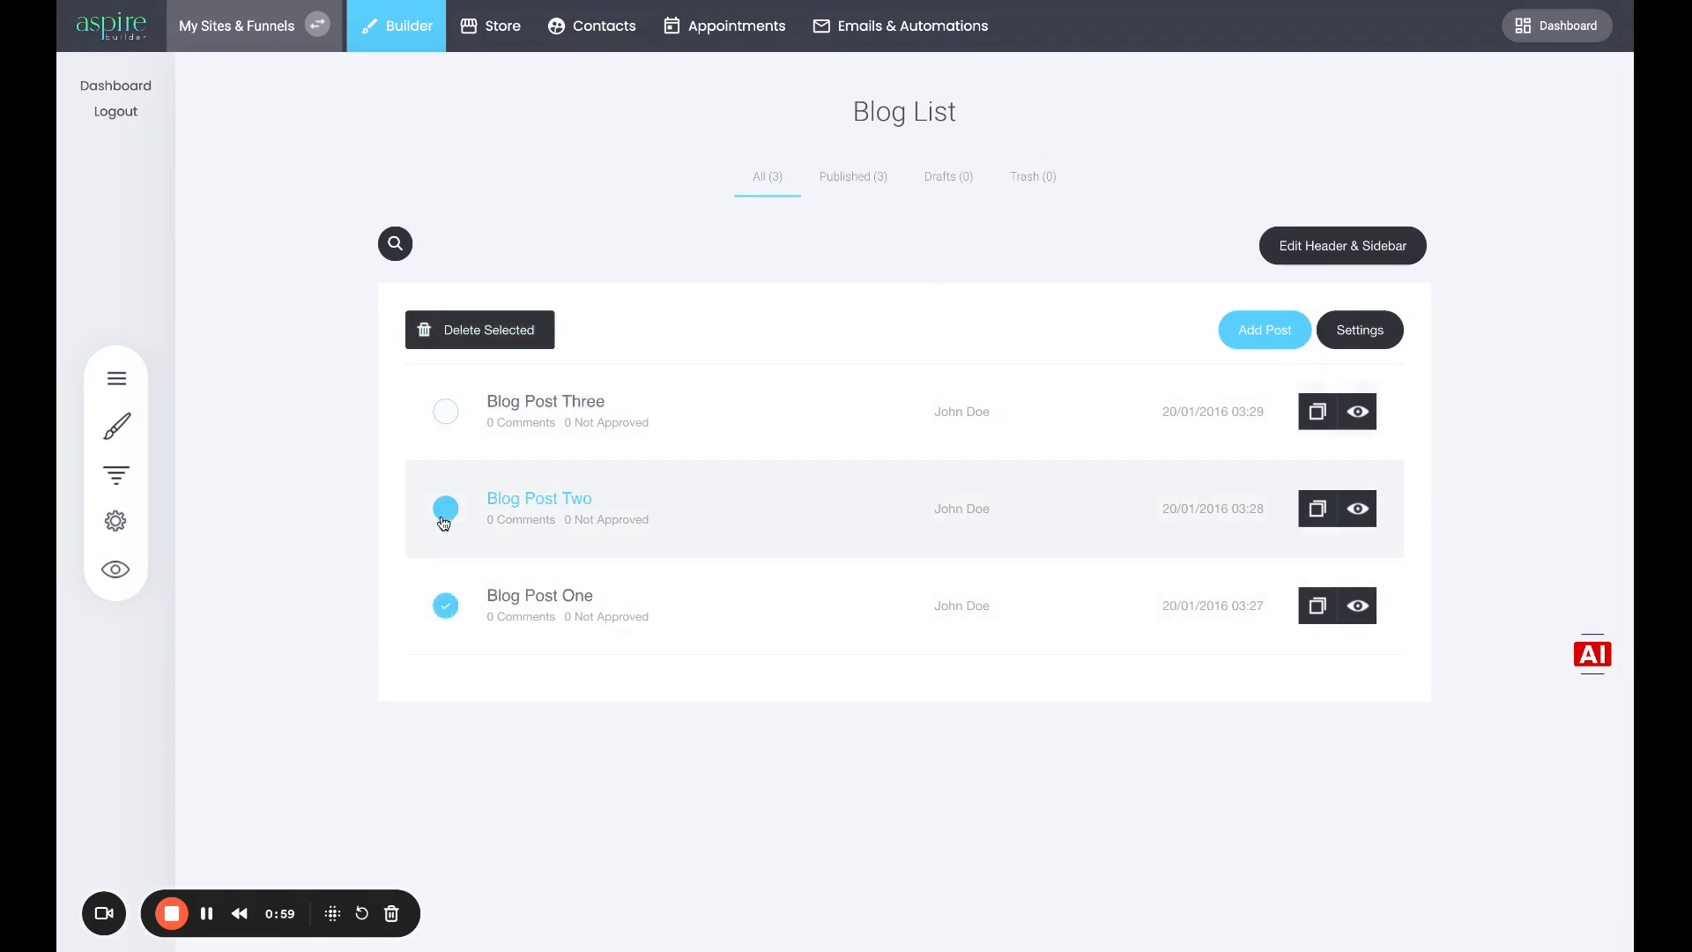
pyautogui.click(445, 520)
pyautogui.click(446, 603)
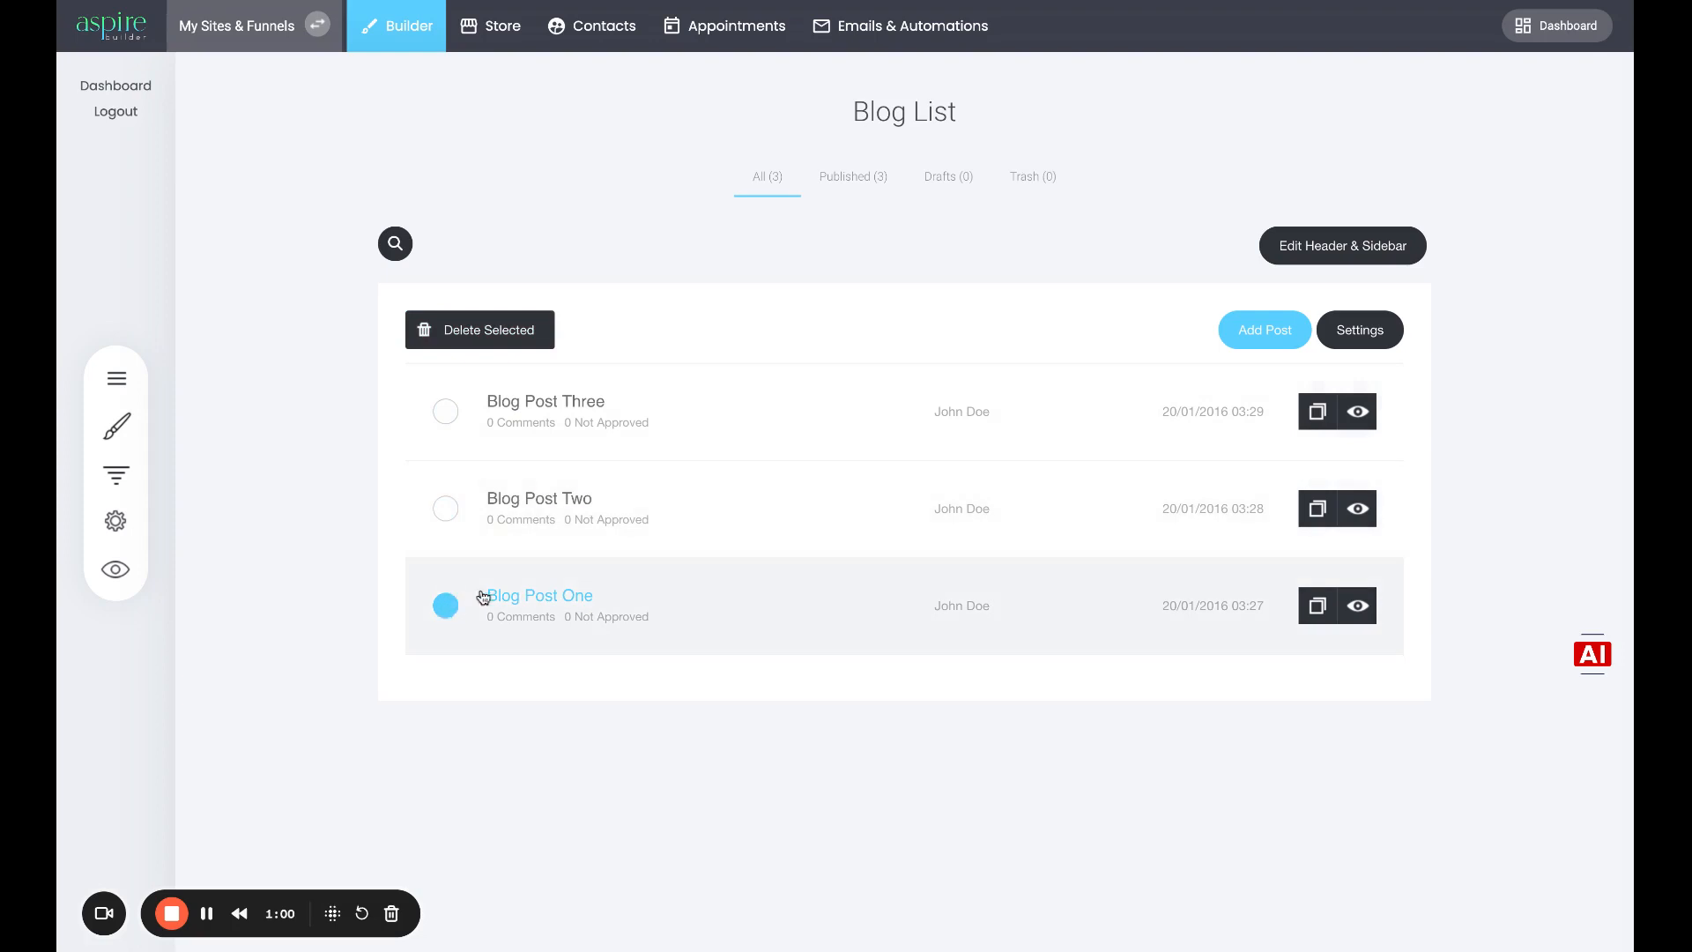
# Check the trashed blog posts, and return to the list of all posts.
pyautogui.click(1021, 197)
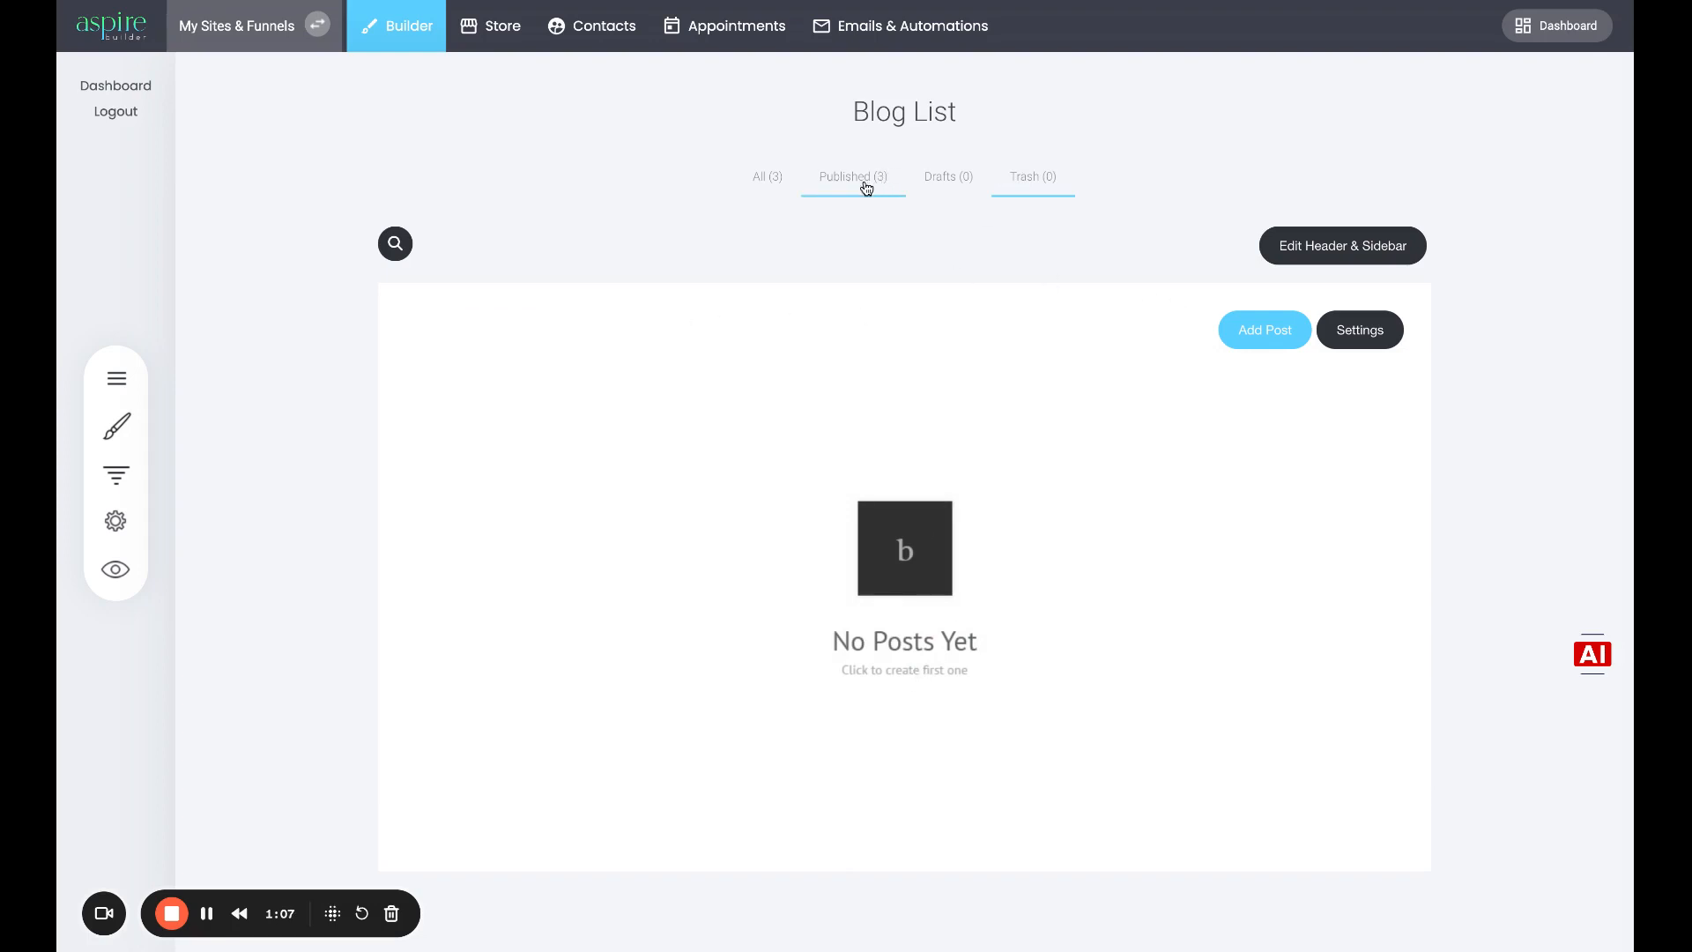
pyautogui.click(756, 180)
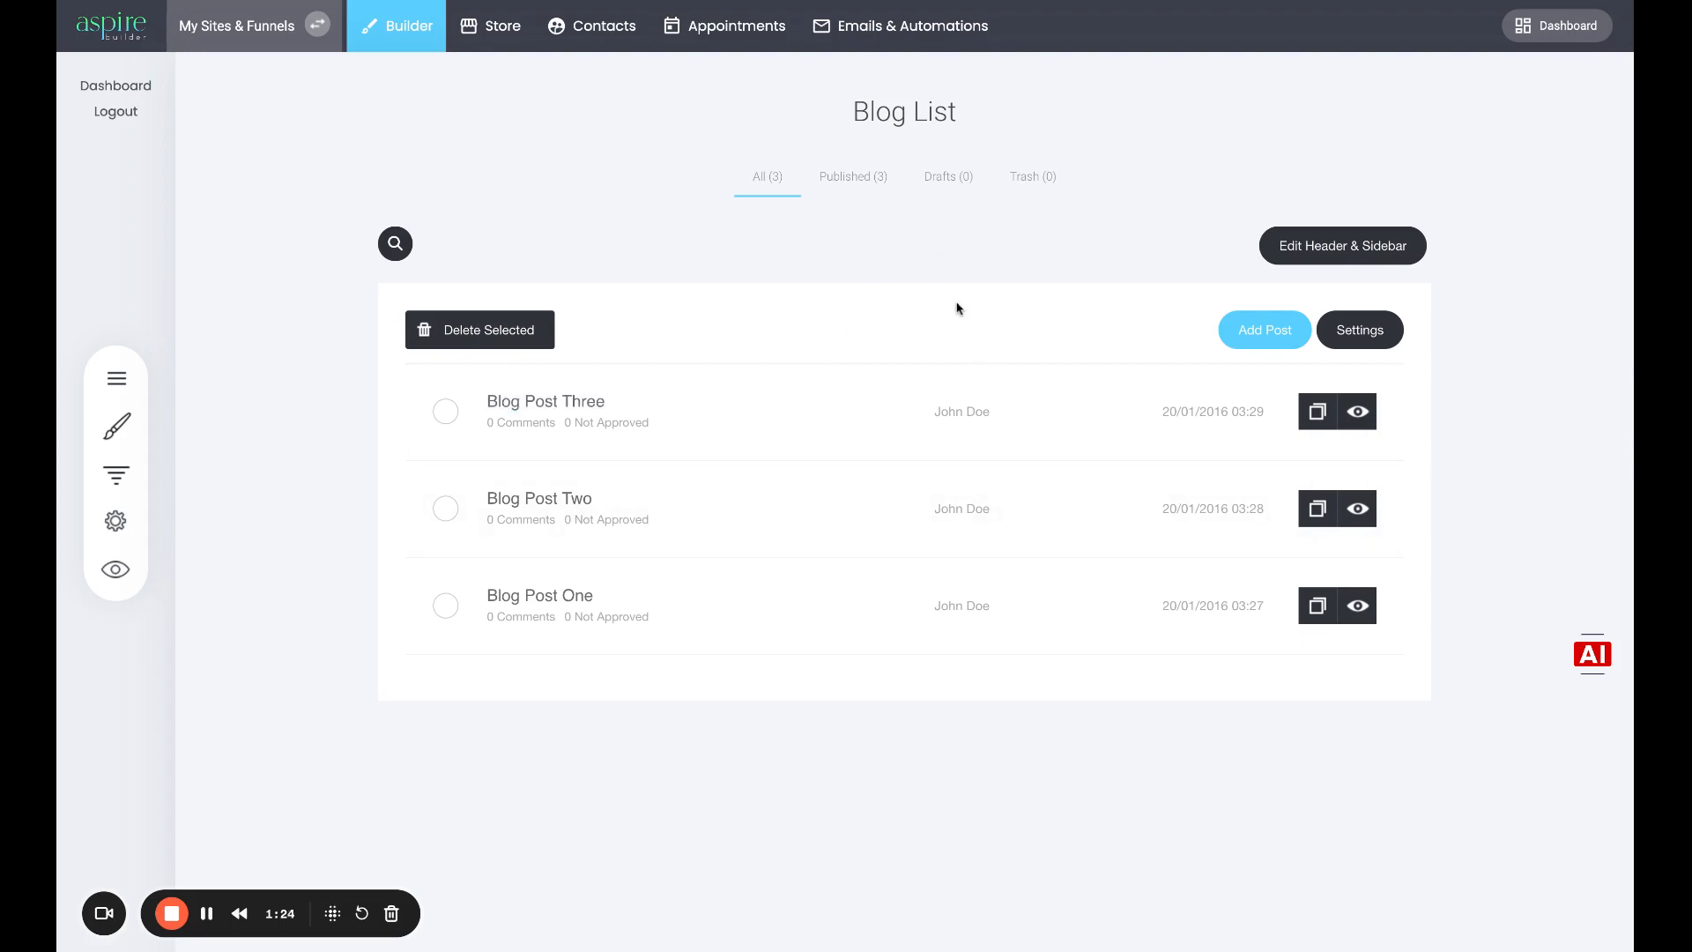
# Preview the blog page from header to footer, and close the preview.
pyautogui.click(119, 585)
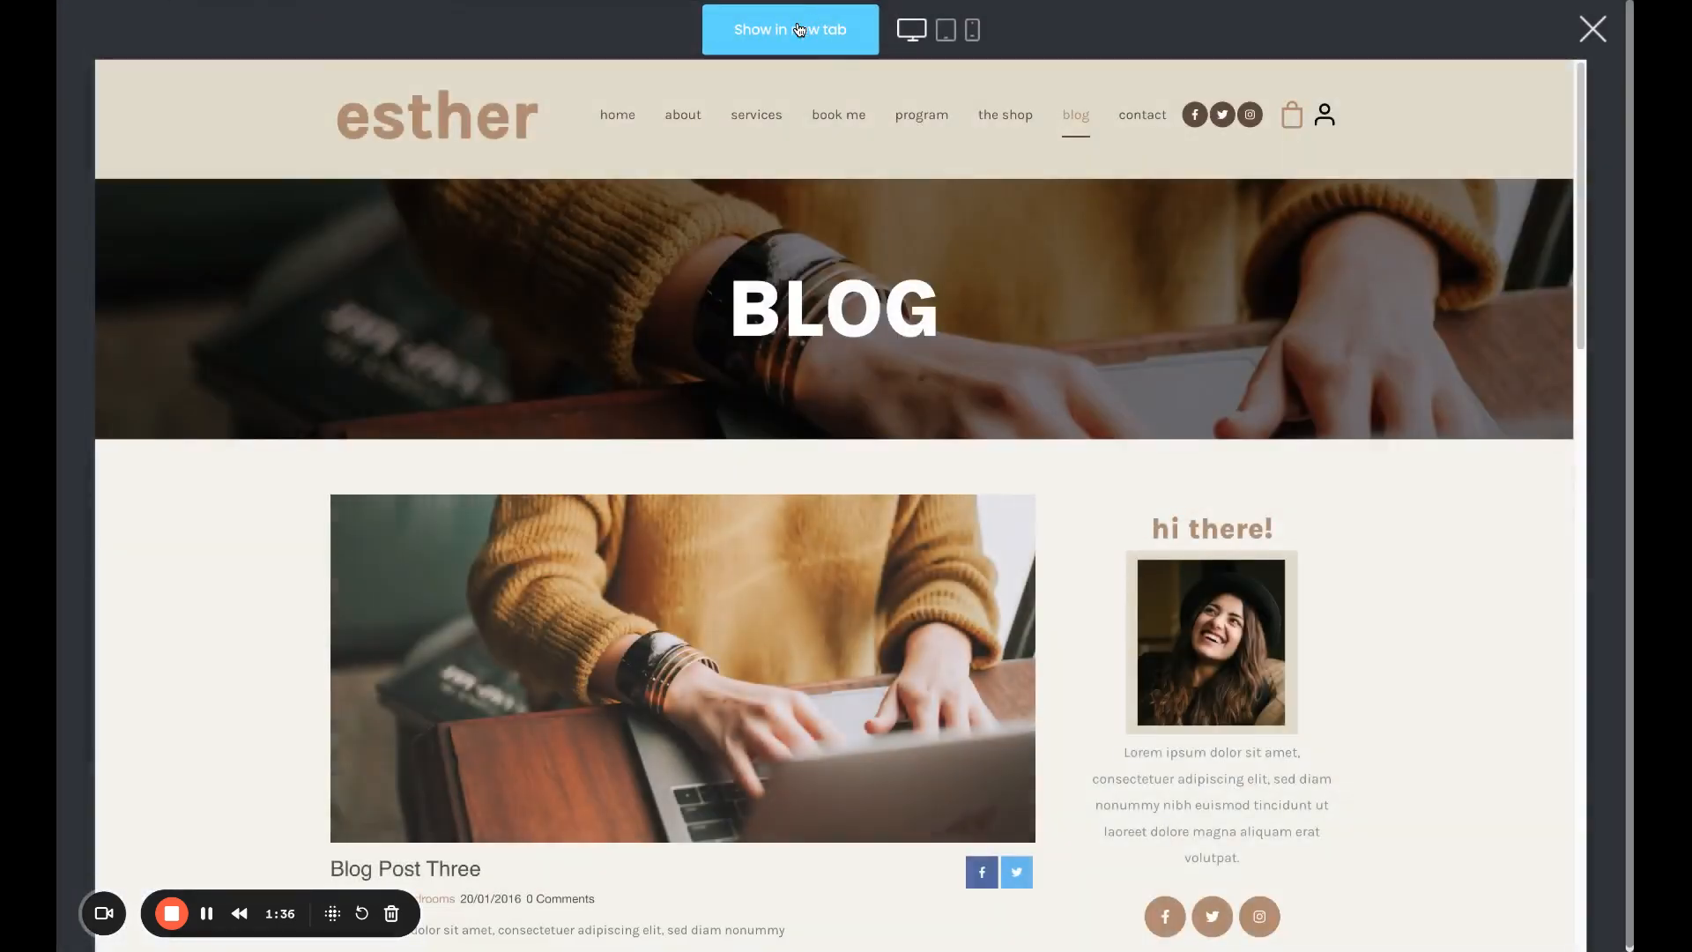
pyautogui.scroll(-10, 1018, 310)
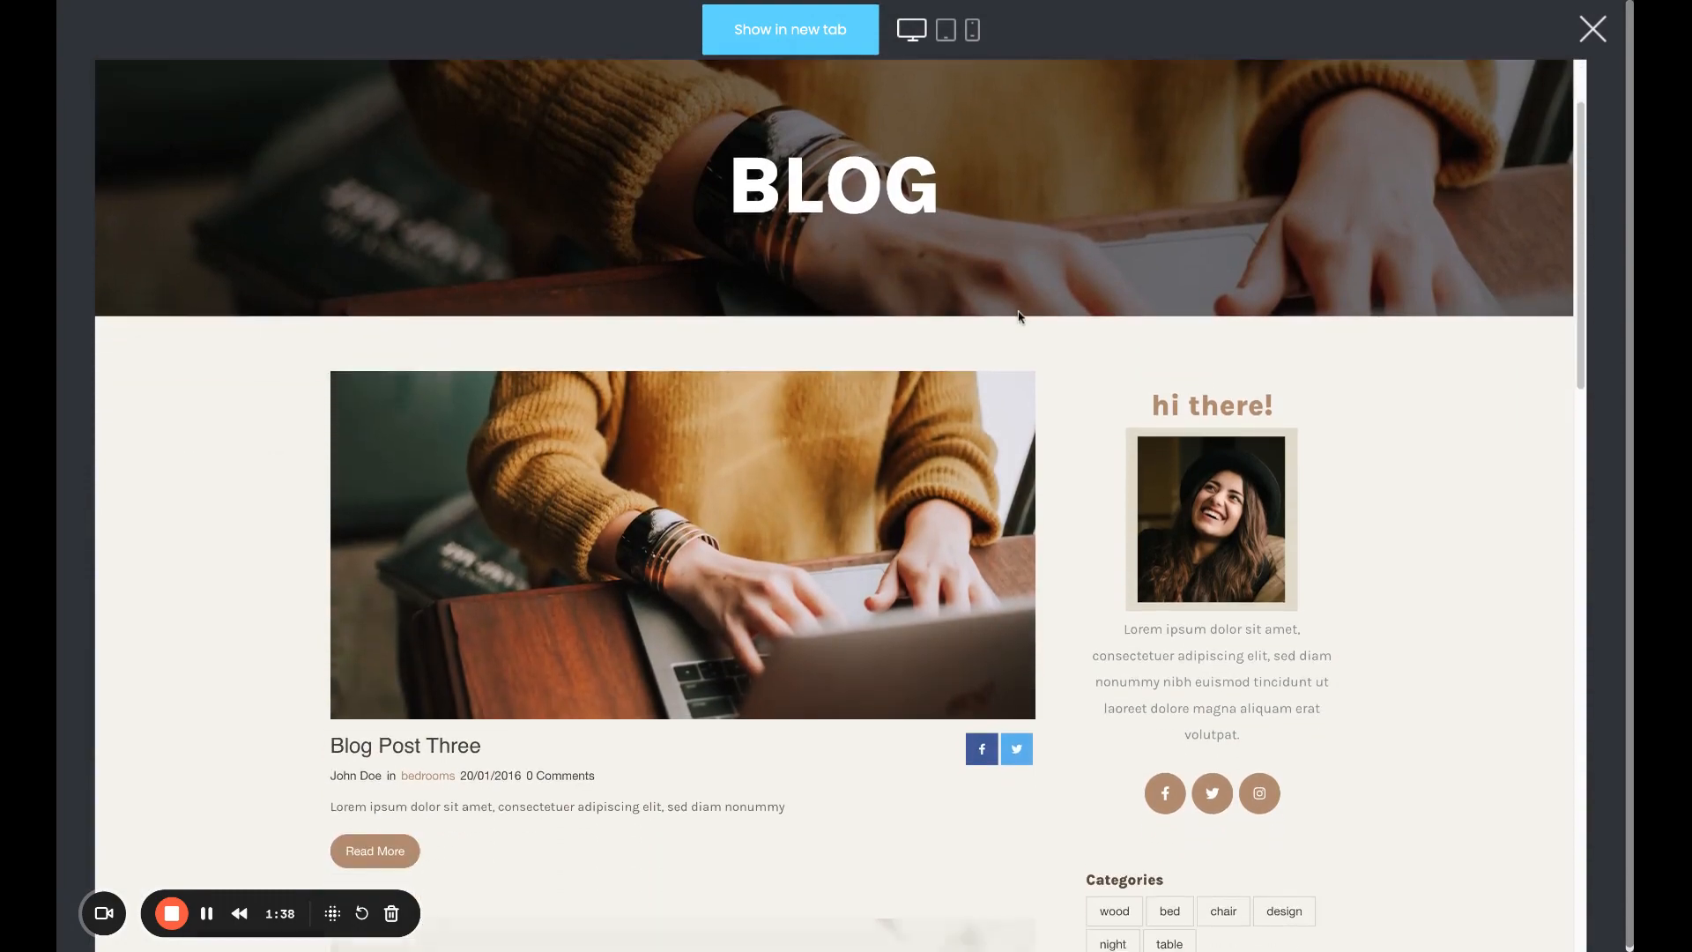
pyautogui.scroll(-5, 840, 505)
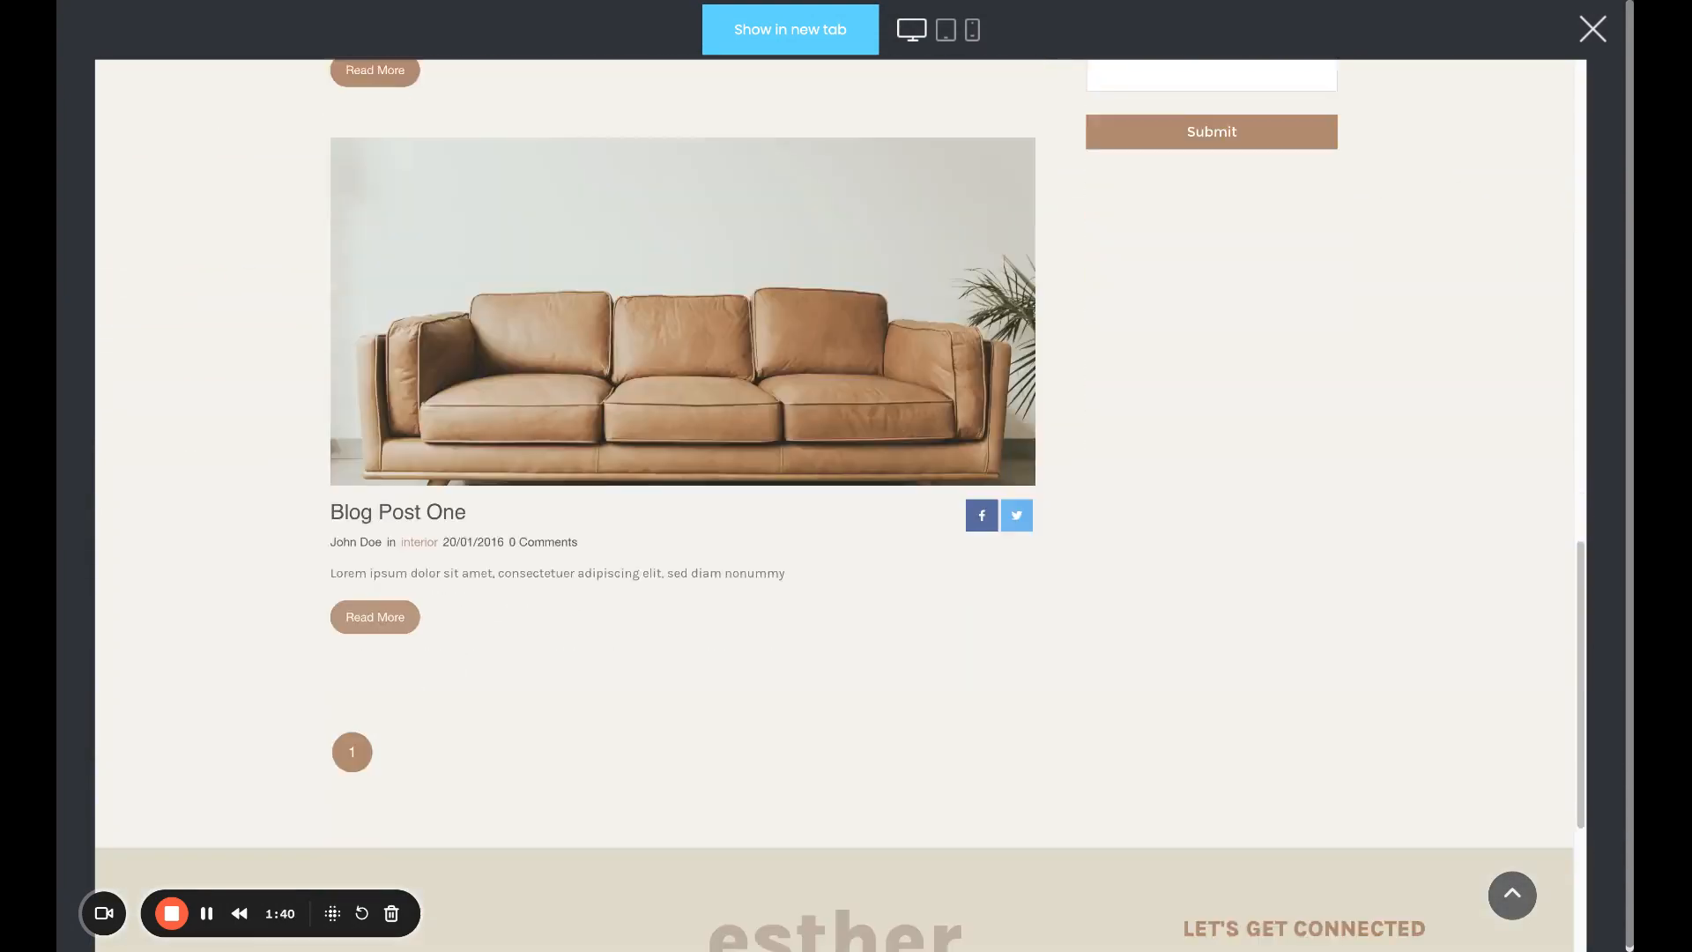
pyautogui.scroll(10, 841, 505)
pyautogui.scroll(8, 970, 353)
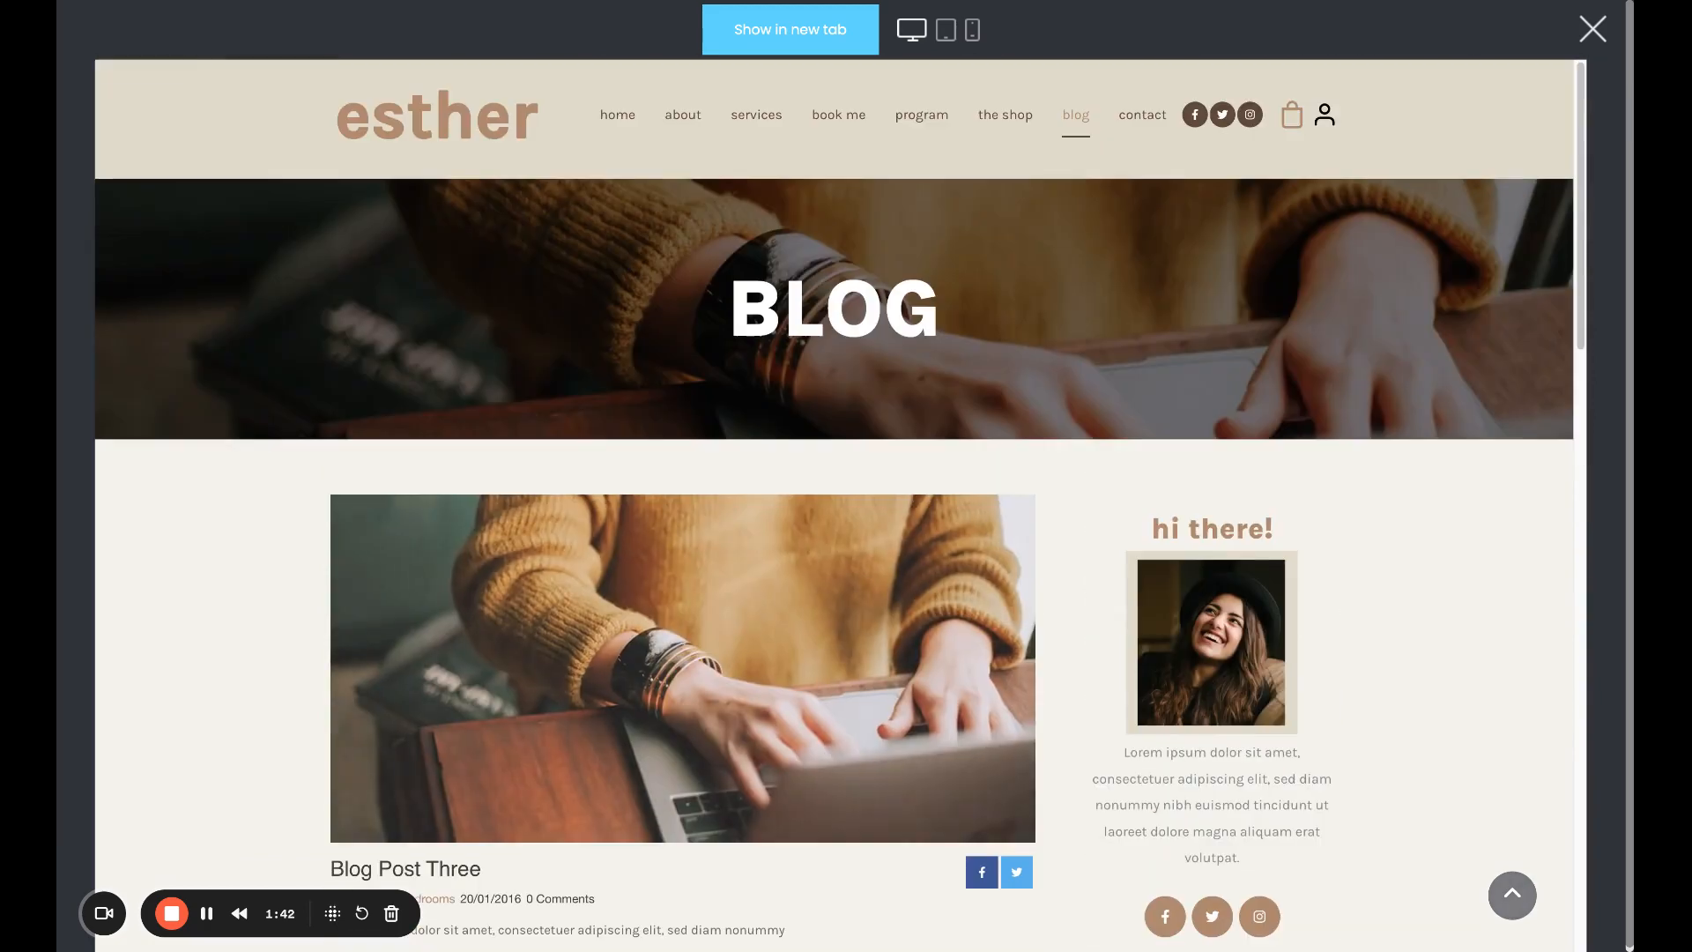
pyautogui.click(1593, 31)
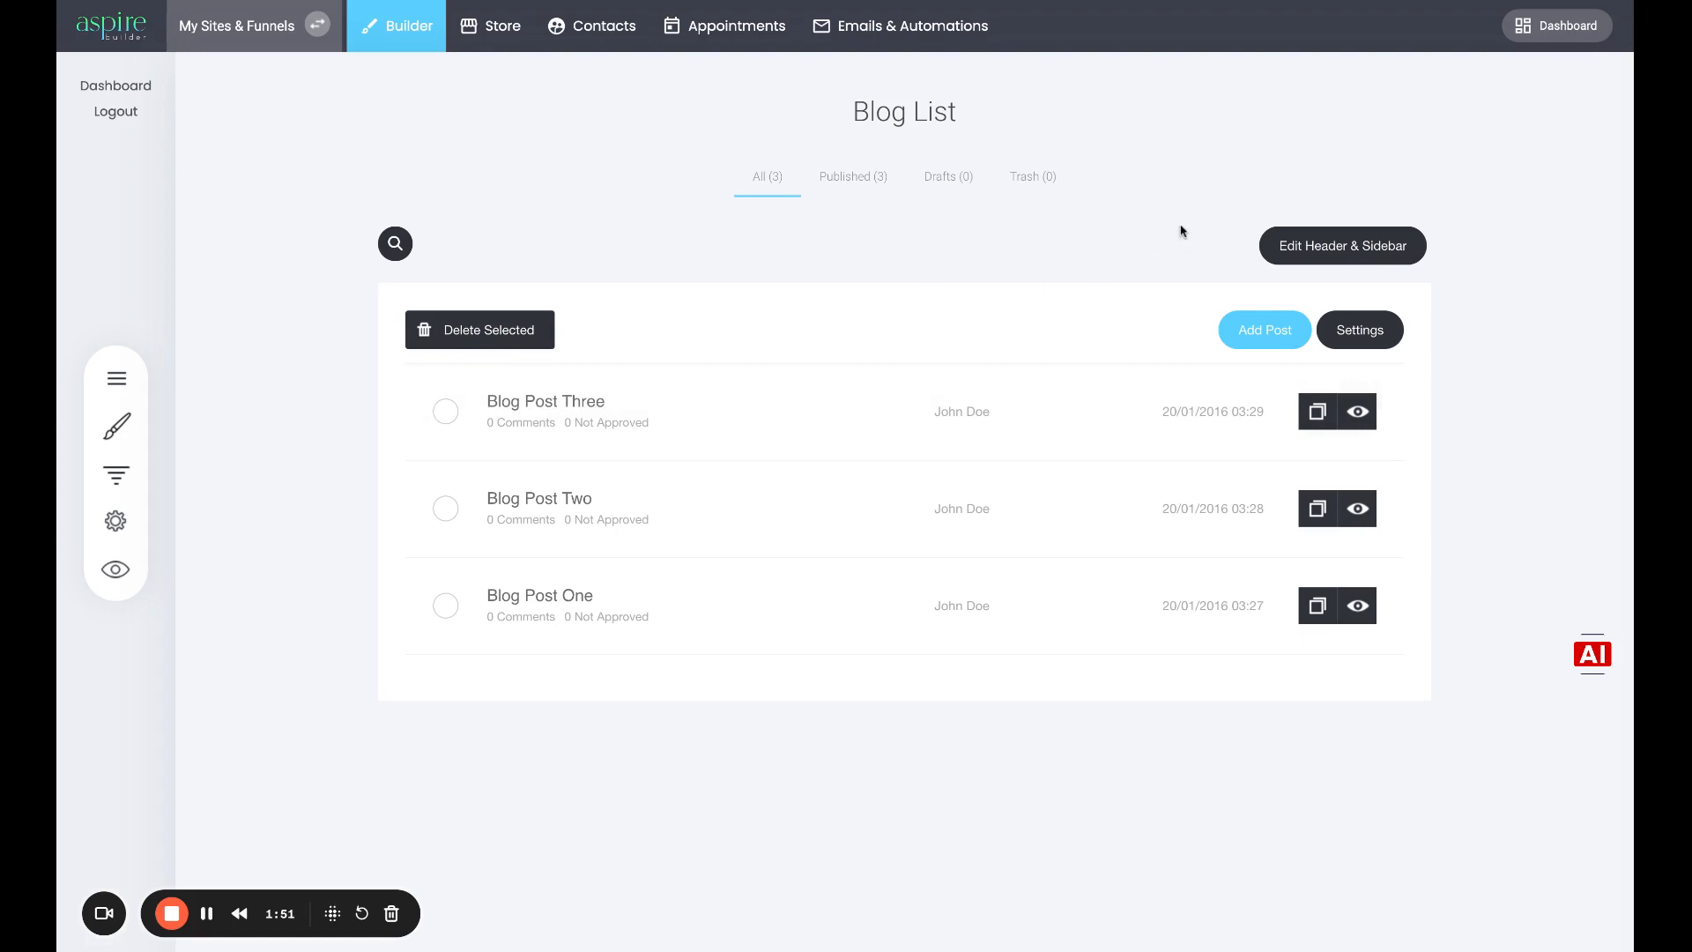
# Open the blog's header and sidebar for editing.
pyautogui.click(1323, 261)
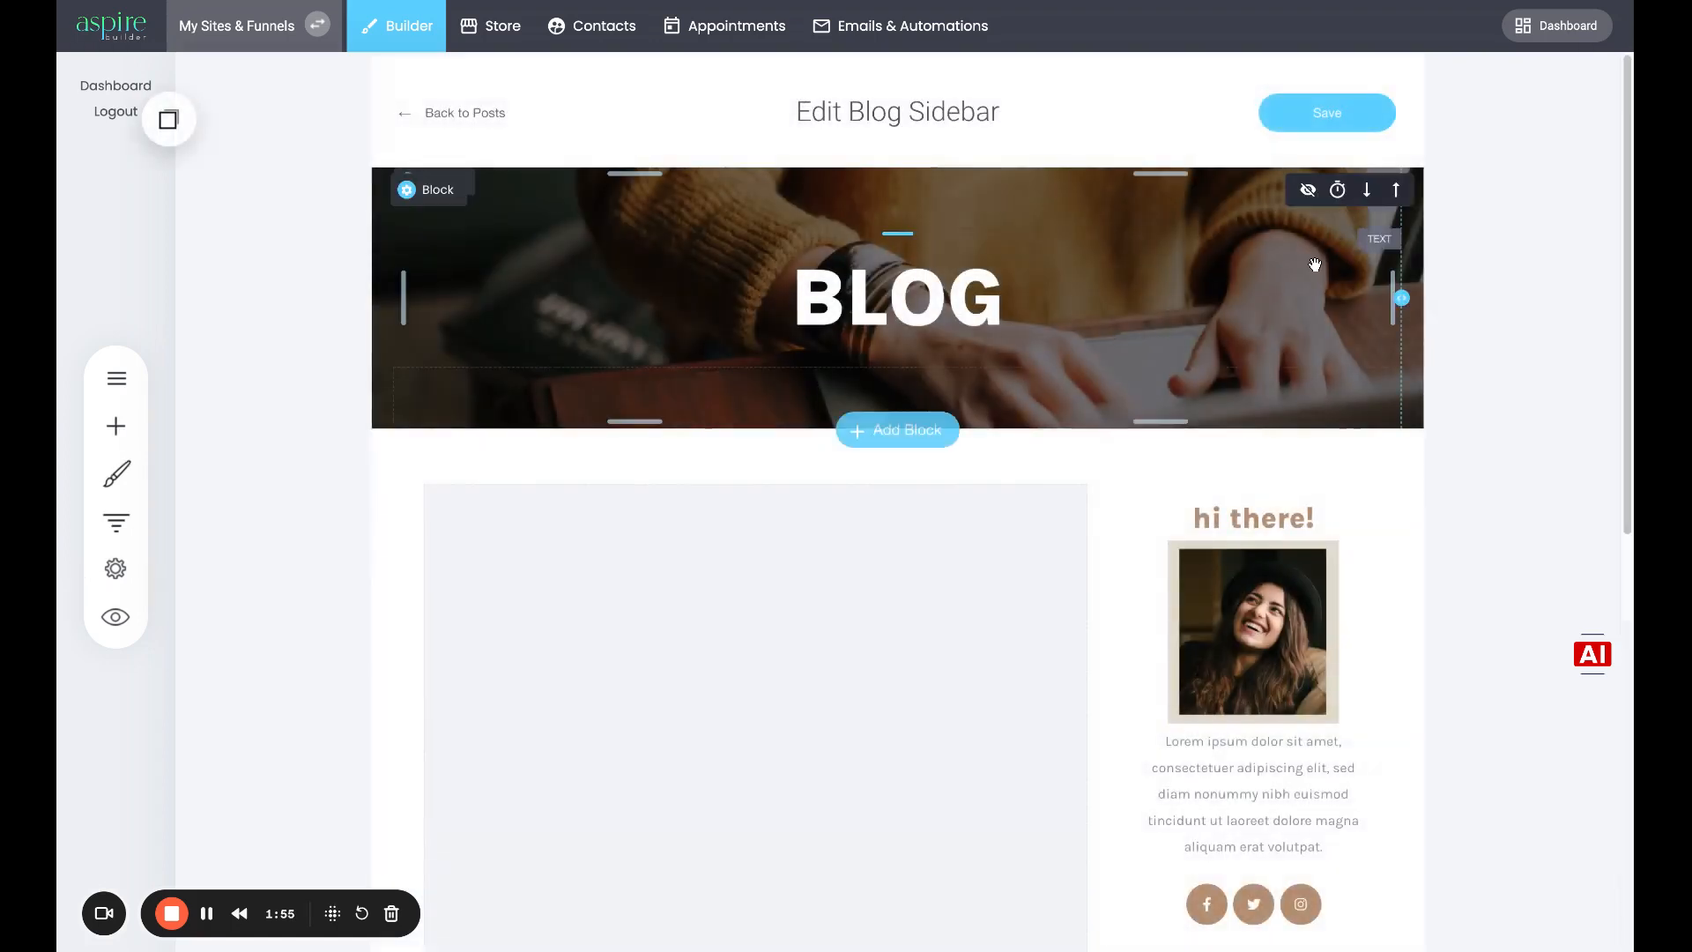
pyautogui.scroll(-8, 1427, 509)
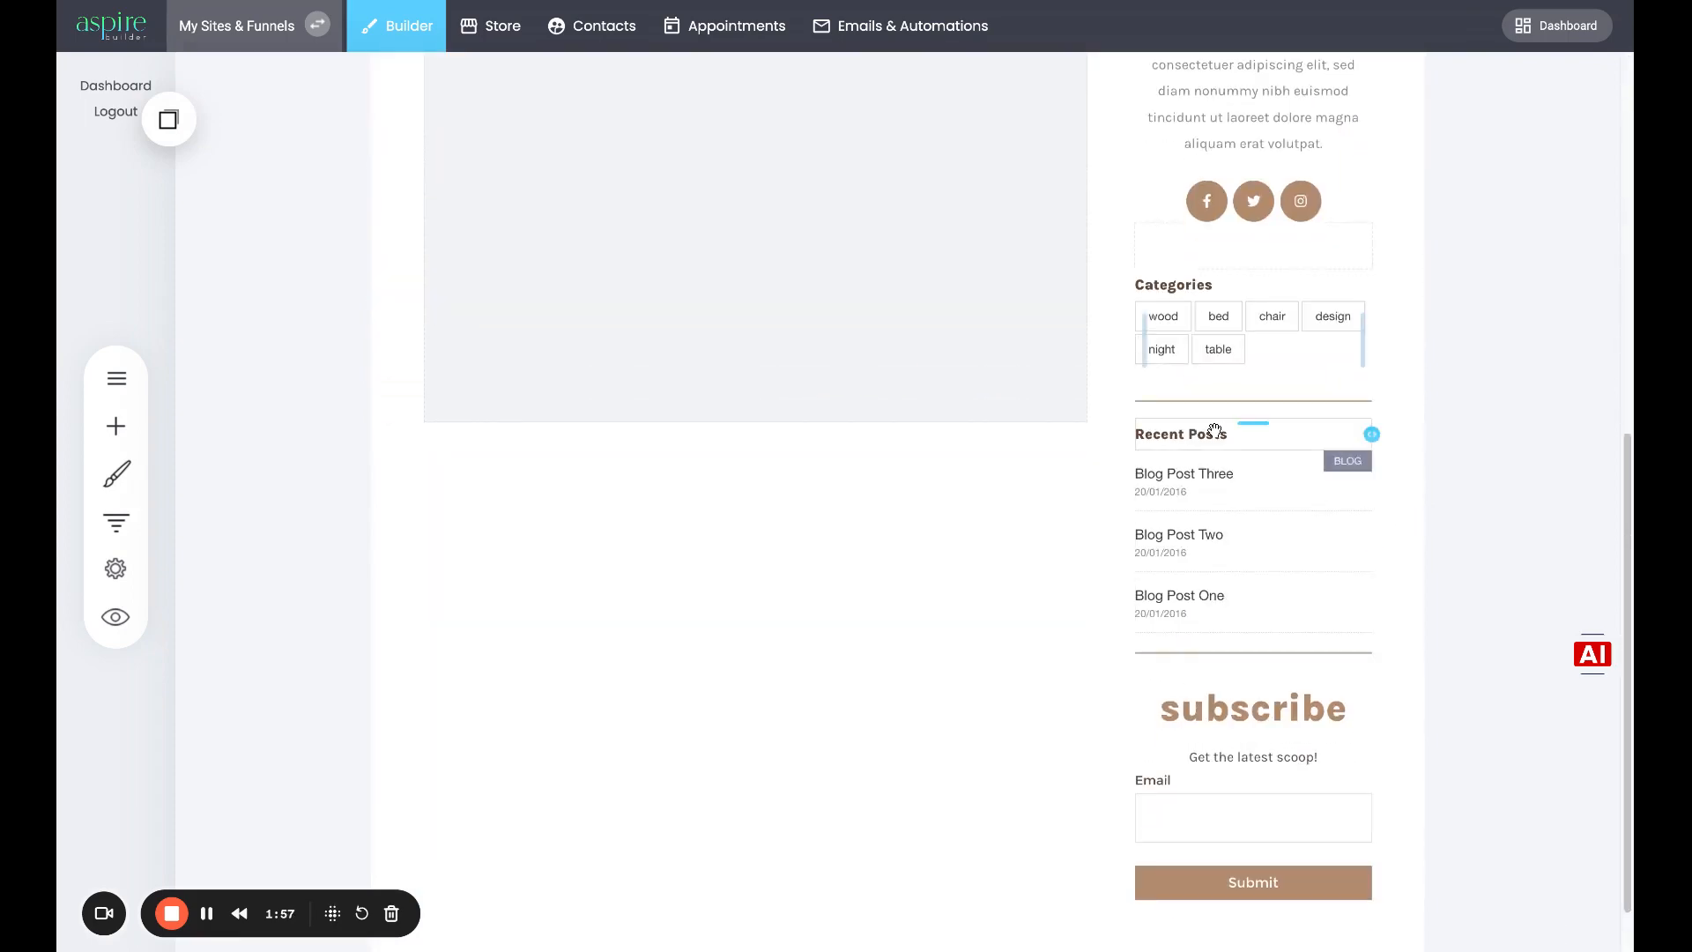
pyautogui.scroll(-1, 1277, 540)
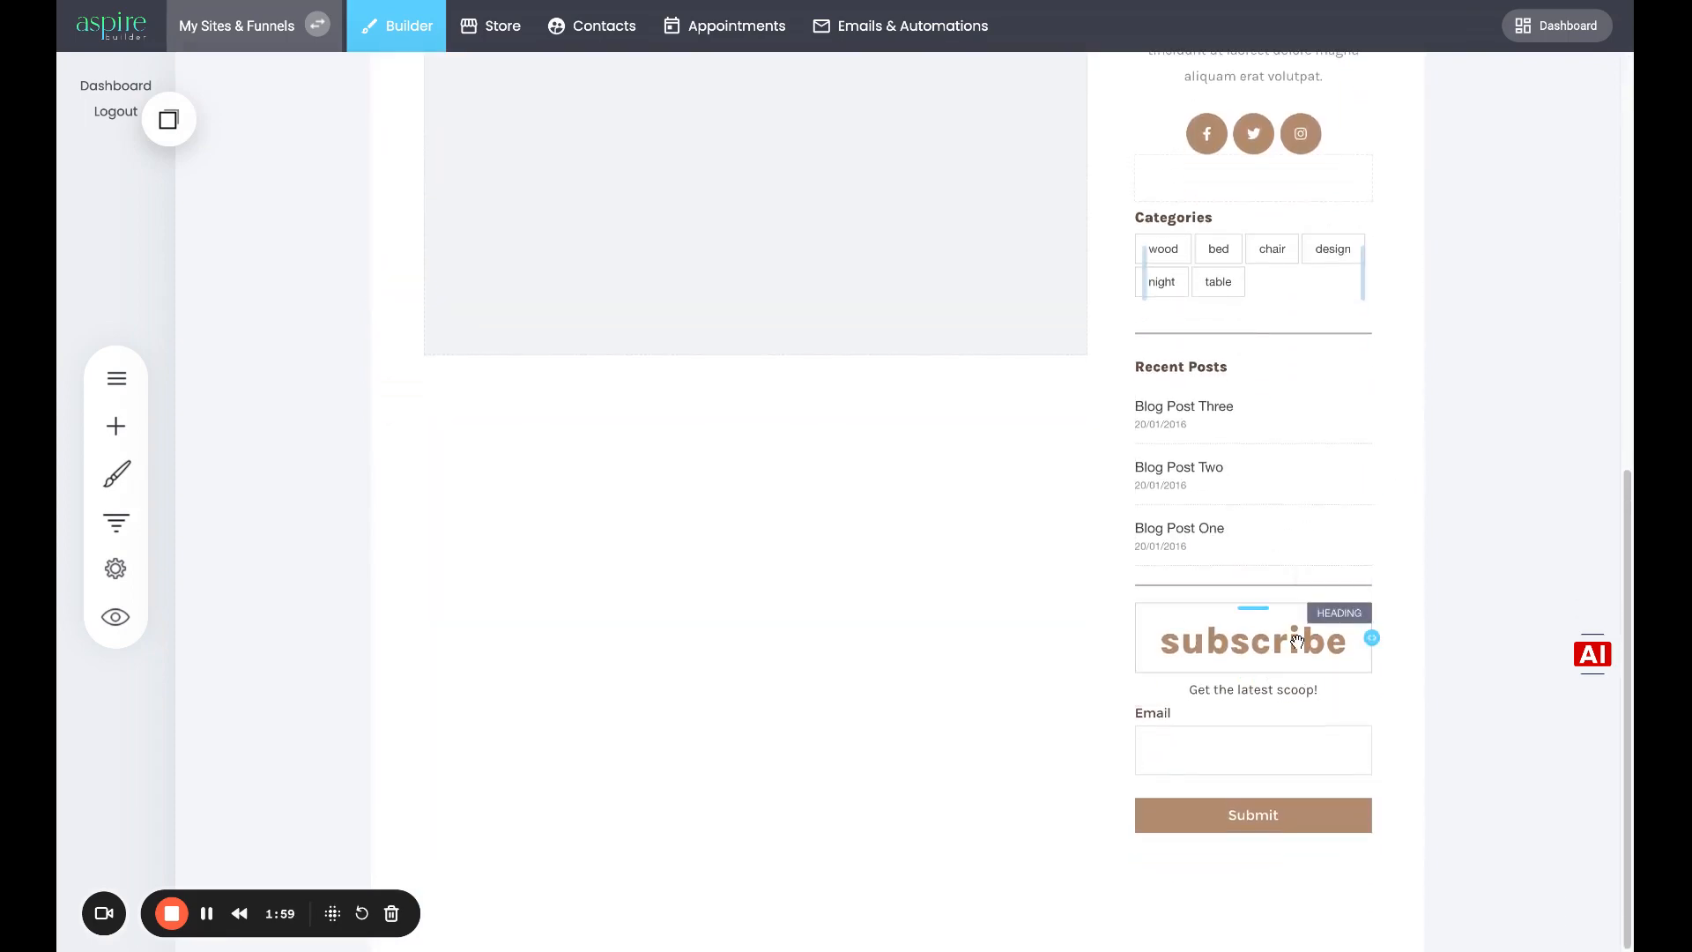
# Try increasing the space above the sidebar's subscribe heading to about 52 px.
pyautogui.doubleClick(1293, 638)
pyautogui.click(1361, 658)
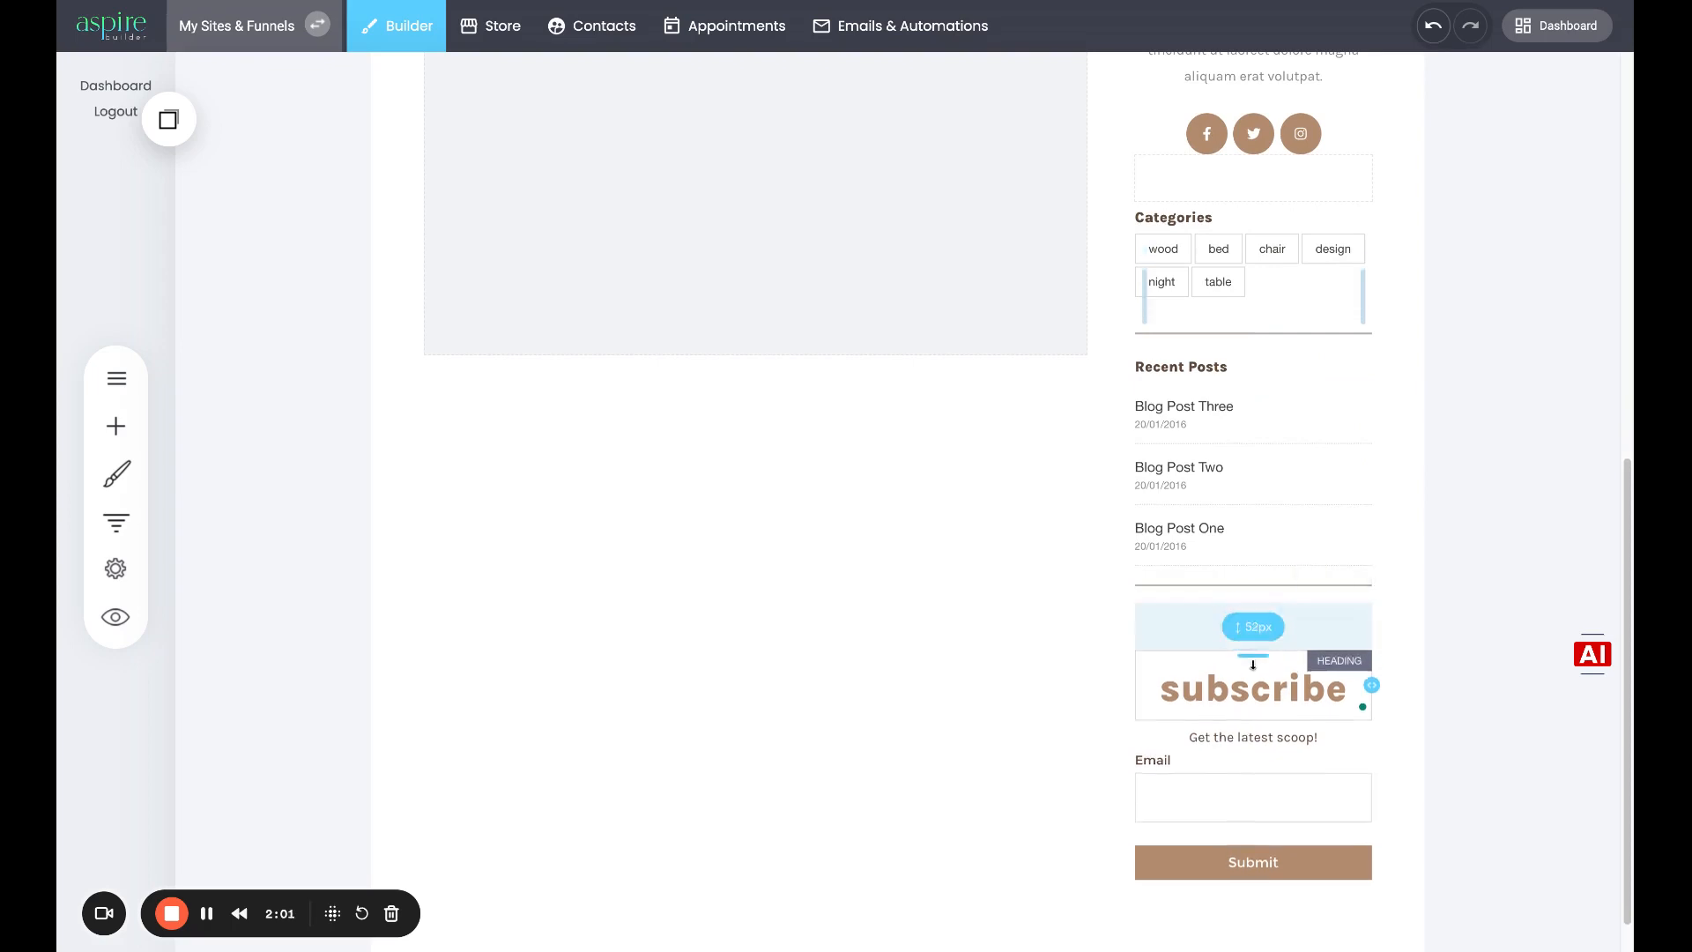
# Add a Name field to the subscribe form and make it half width beside the Email field.
pyautogui.click(1220, 715)
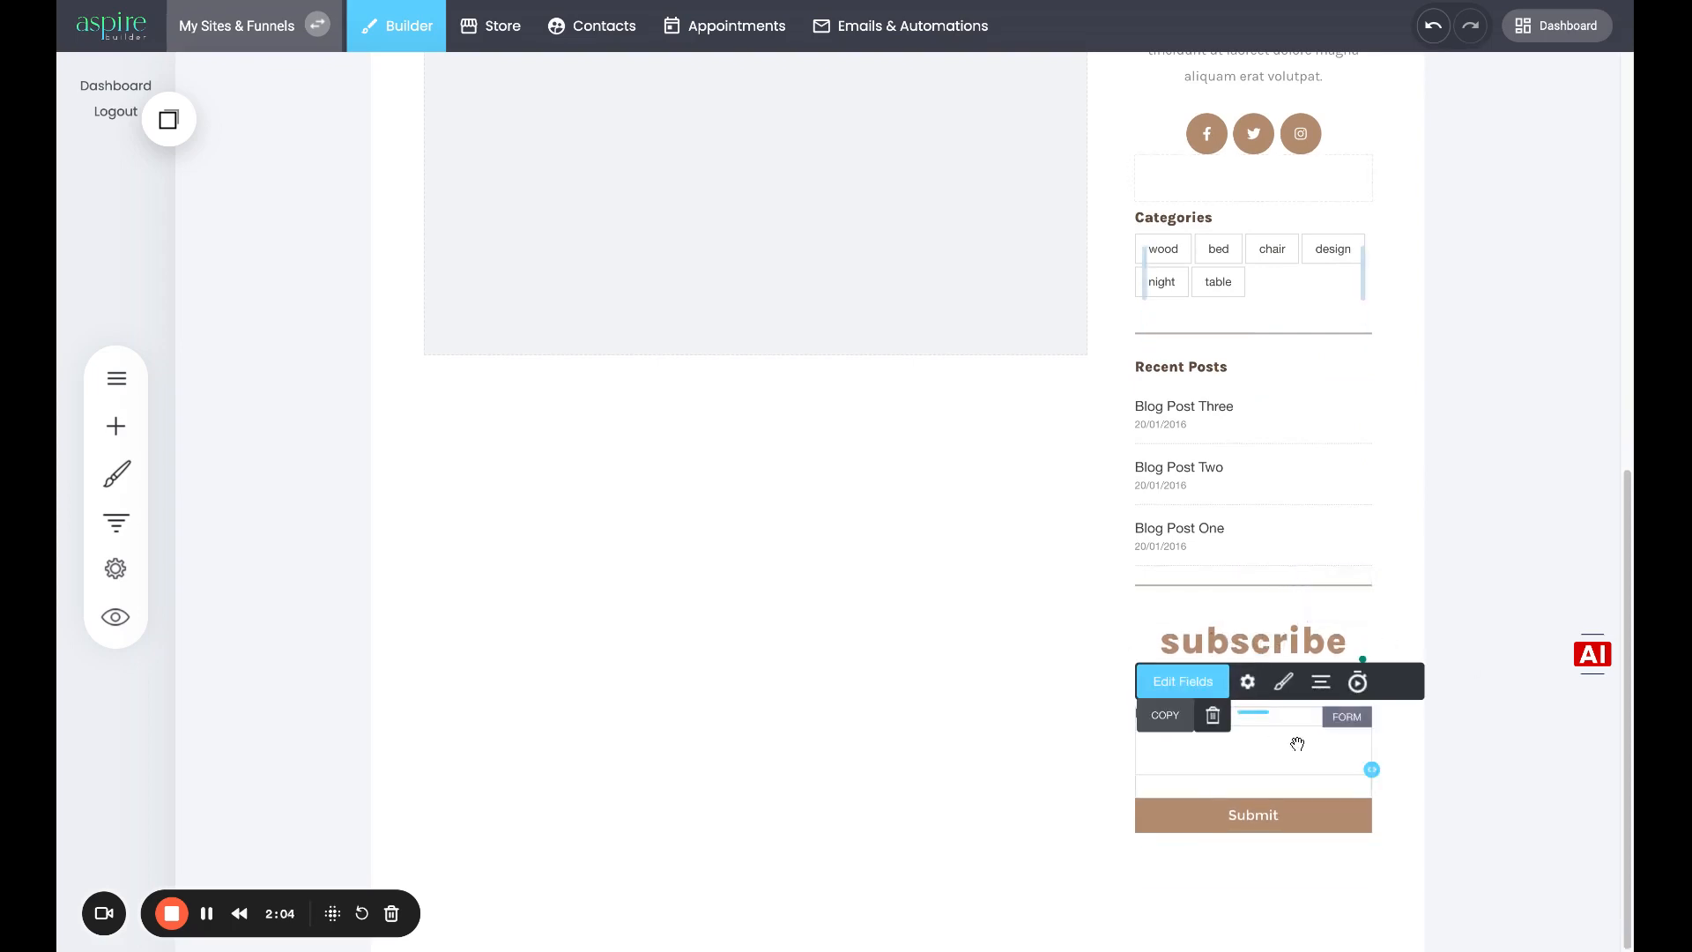
pyautogui.click(1247, 681)
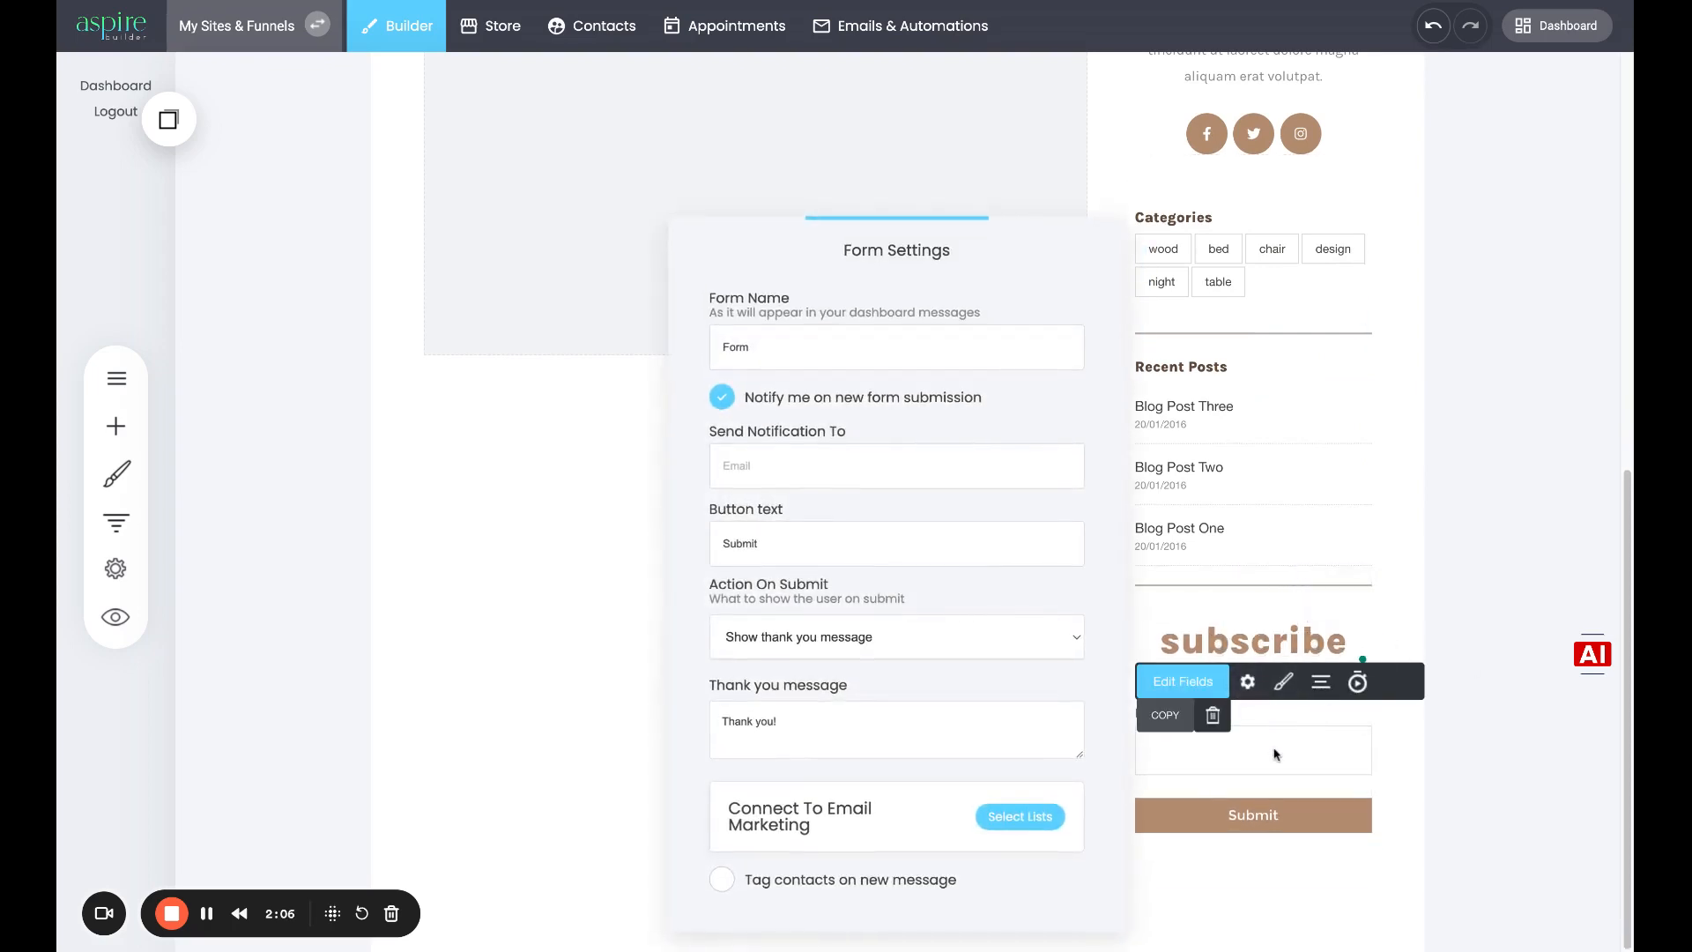
pyautogui.click(1182, 681)
pyautogui.click(1011, 769)
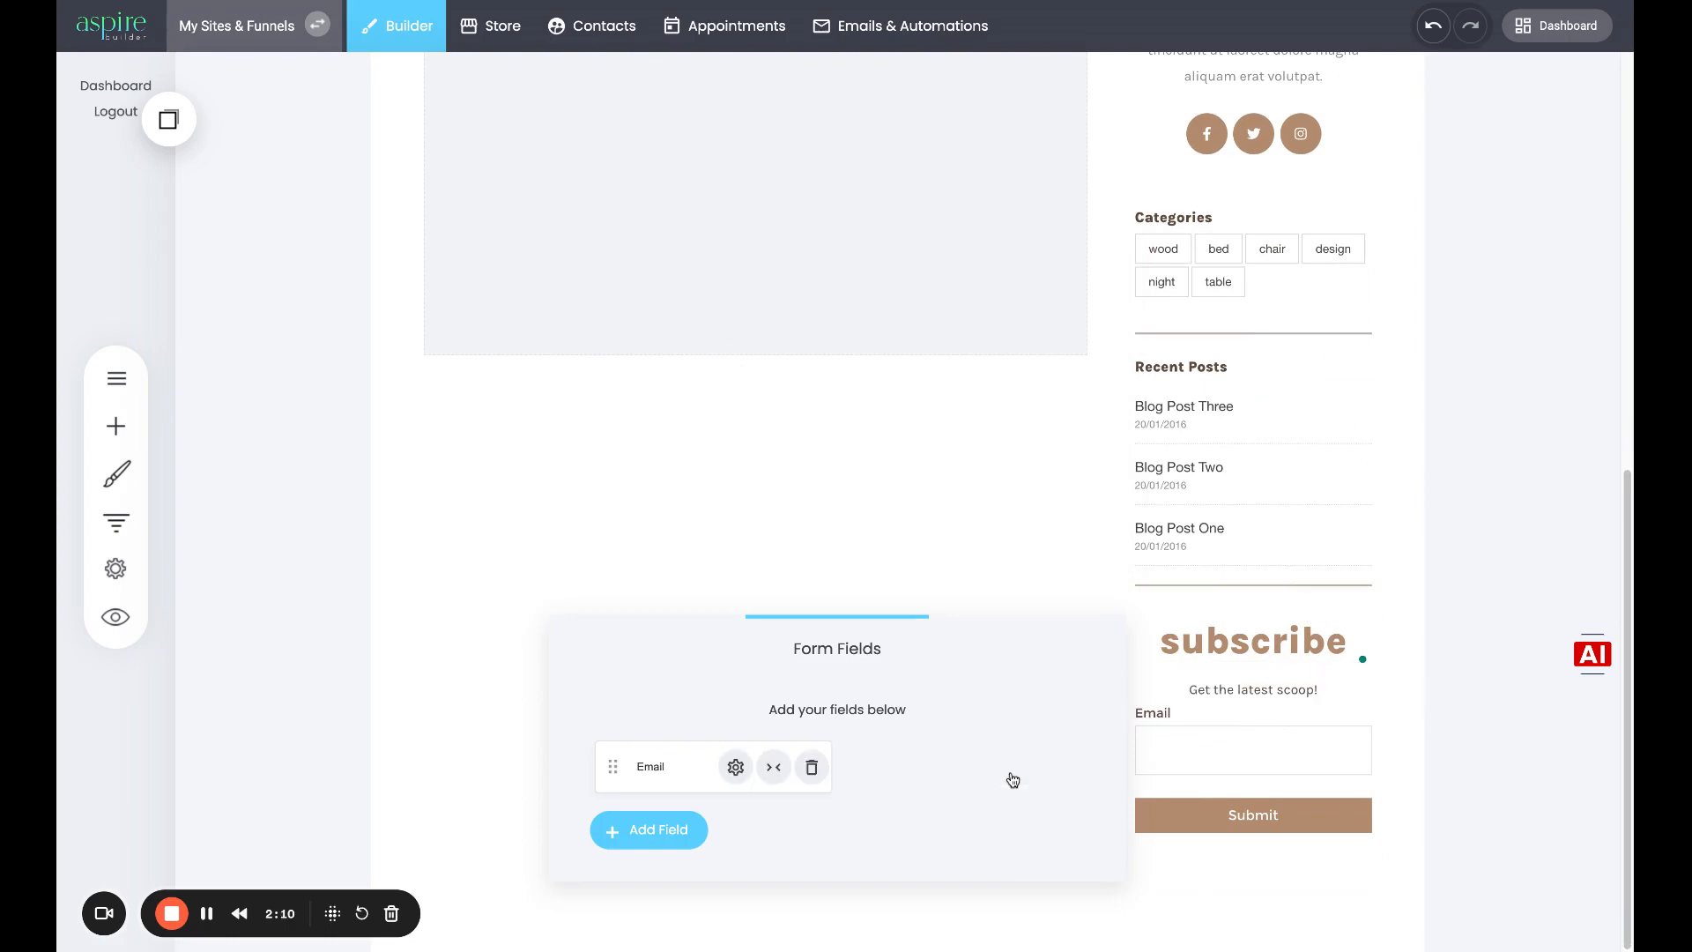
pyautogui.click(655, 827)
pyautogui.click(662, 251)
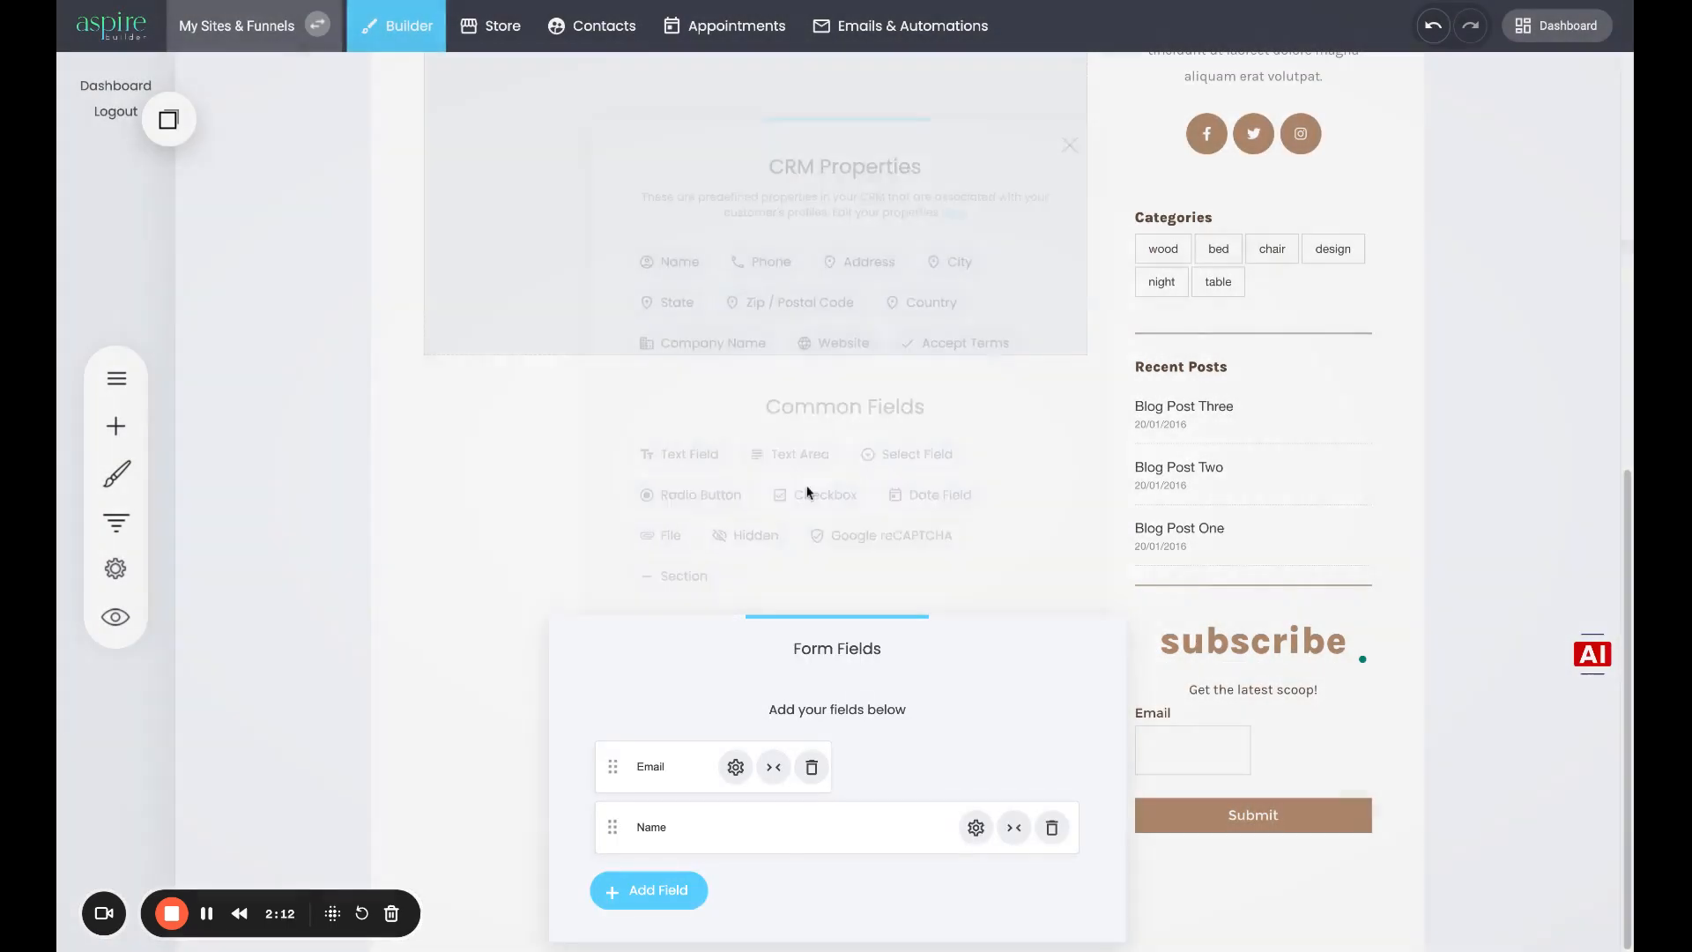
pyautogui.click(1013, 827)
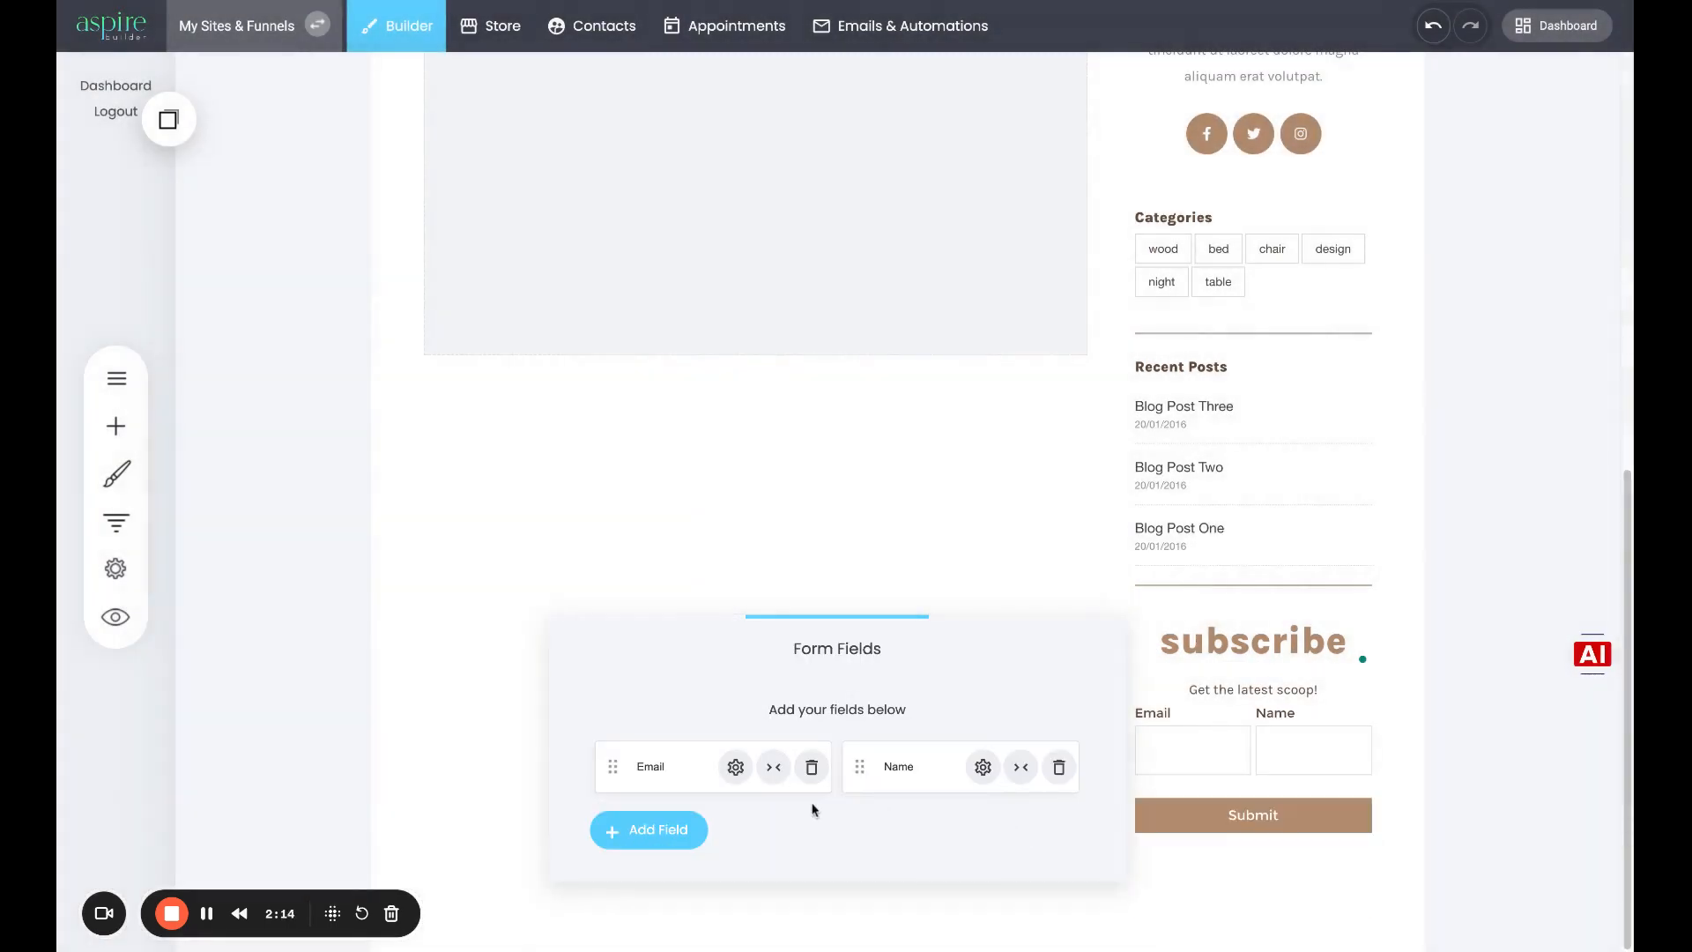
# Move the Name field ahead of the Email field in the subscribe form, and close the form fields.
pyautogui.click(908, 773)
pyautogui.moveTo(860, 767); pyautogui.dragTo(696, 771)
pyautogui.click(1343, 730)
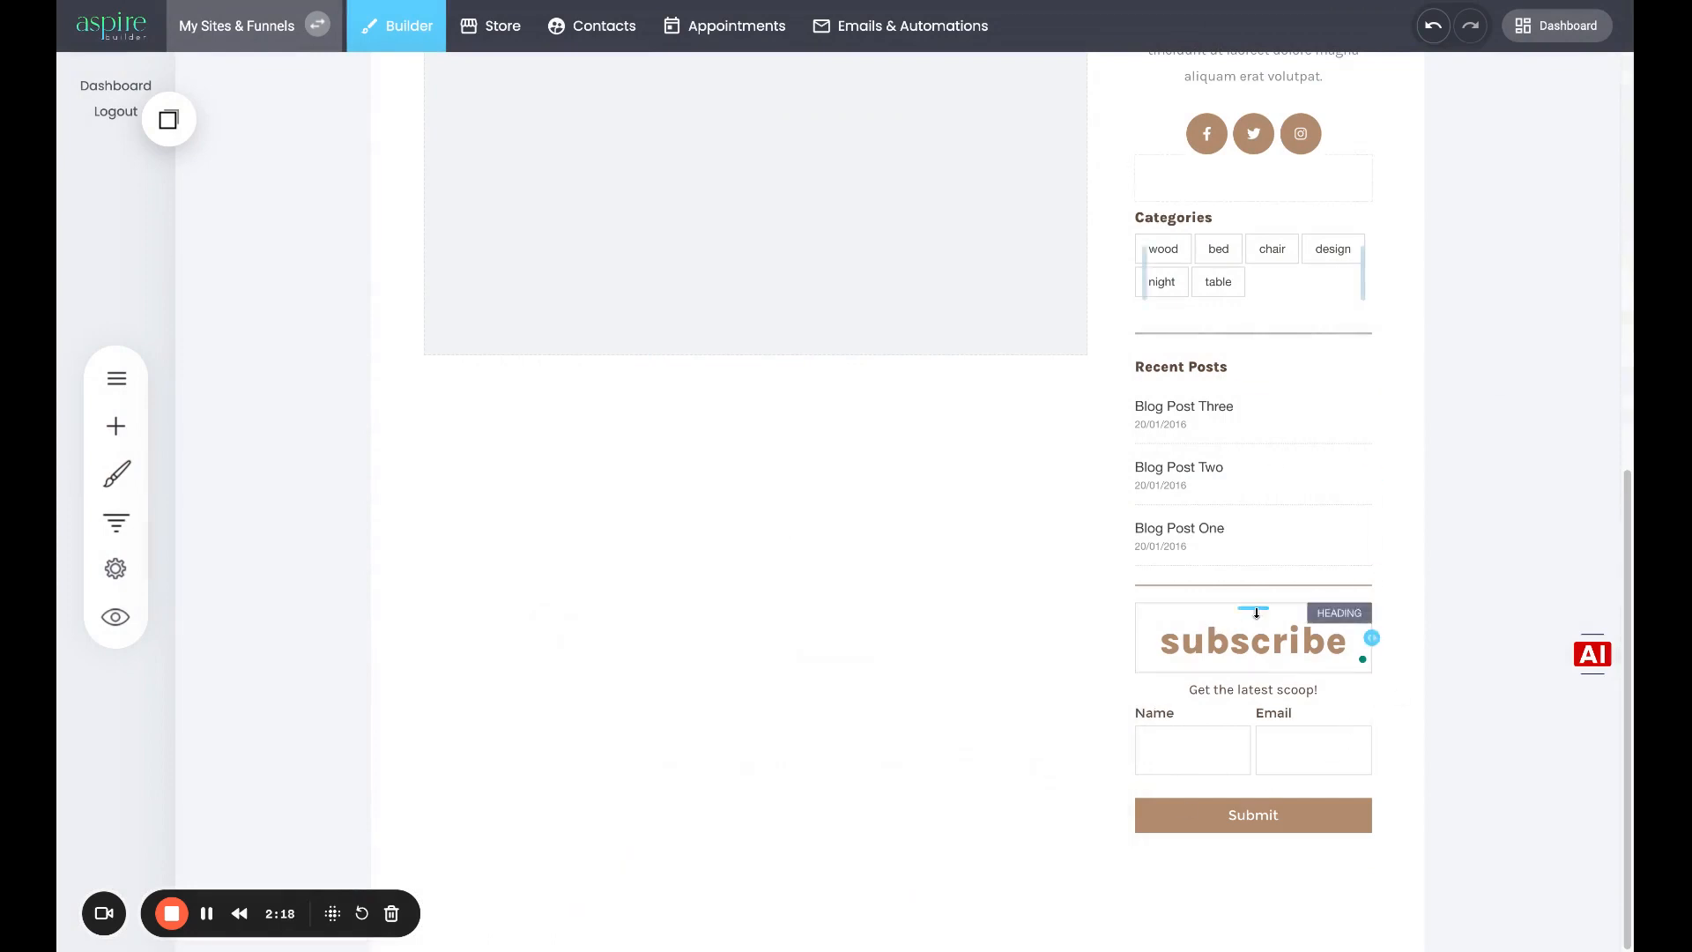
# Examine the editing options of the sidebar's social media icons and introductory text.
pyautogui.scroll(5, 1252, 586)
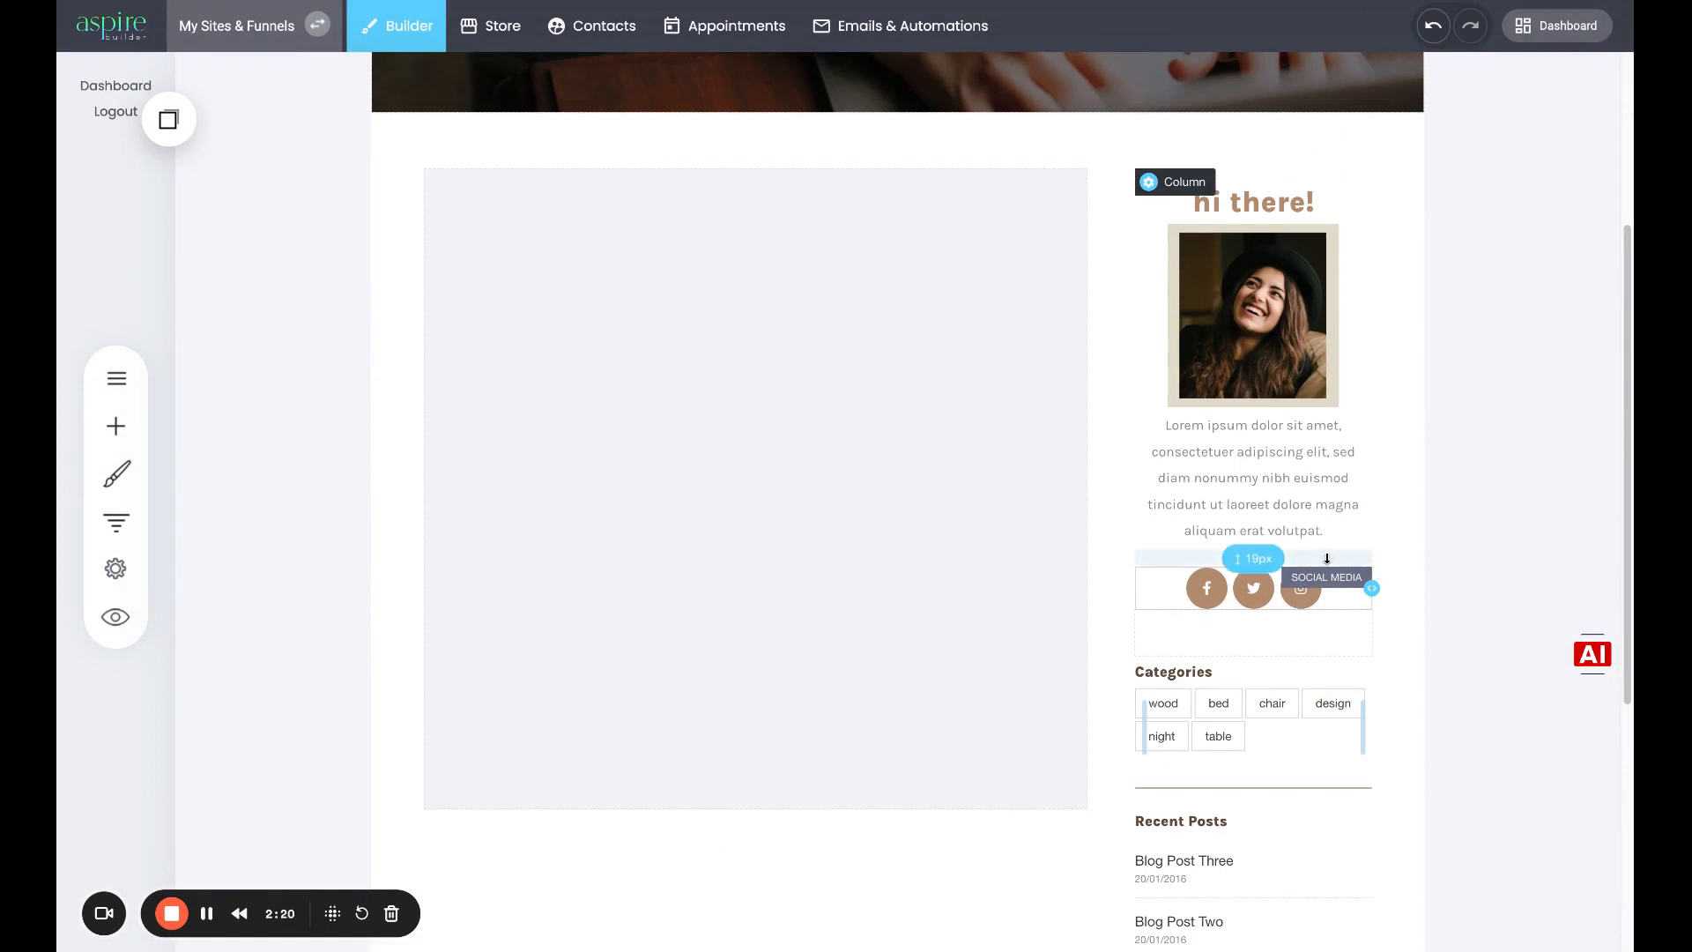
pyautogui.click(1307, 593)
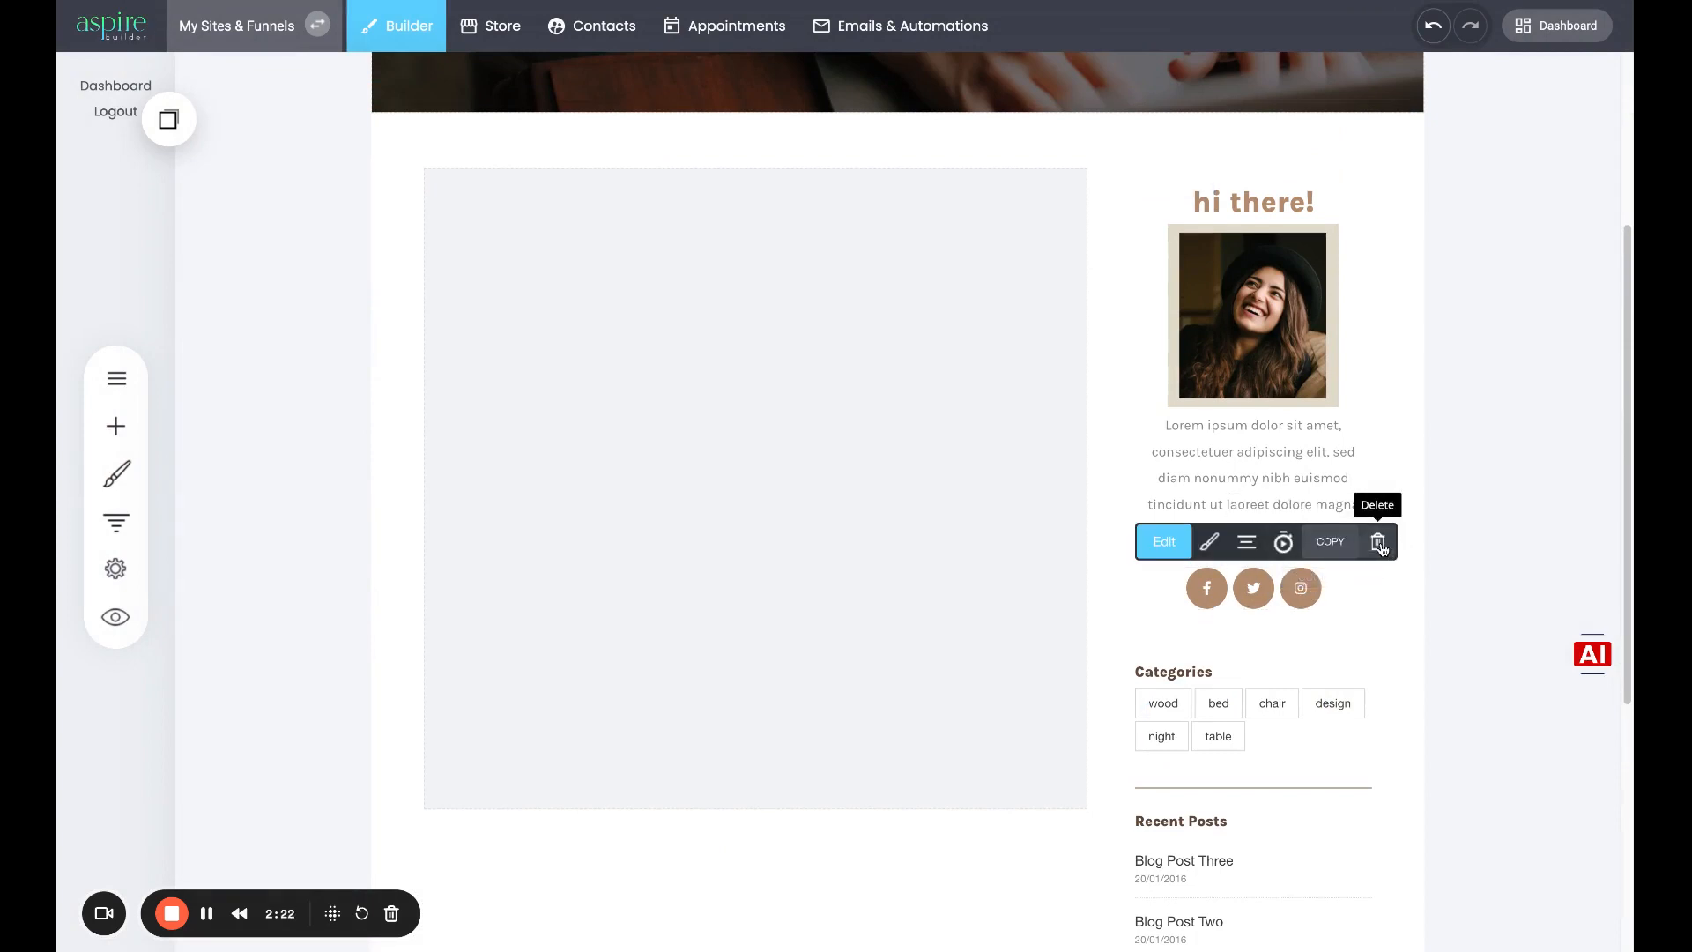
pyautogui.doubleClick(1276, 450)
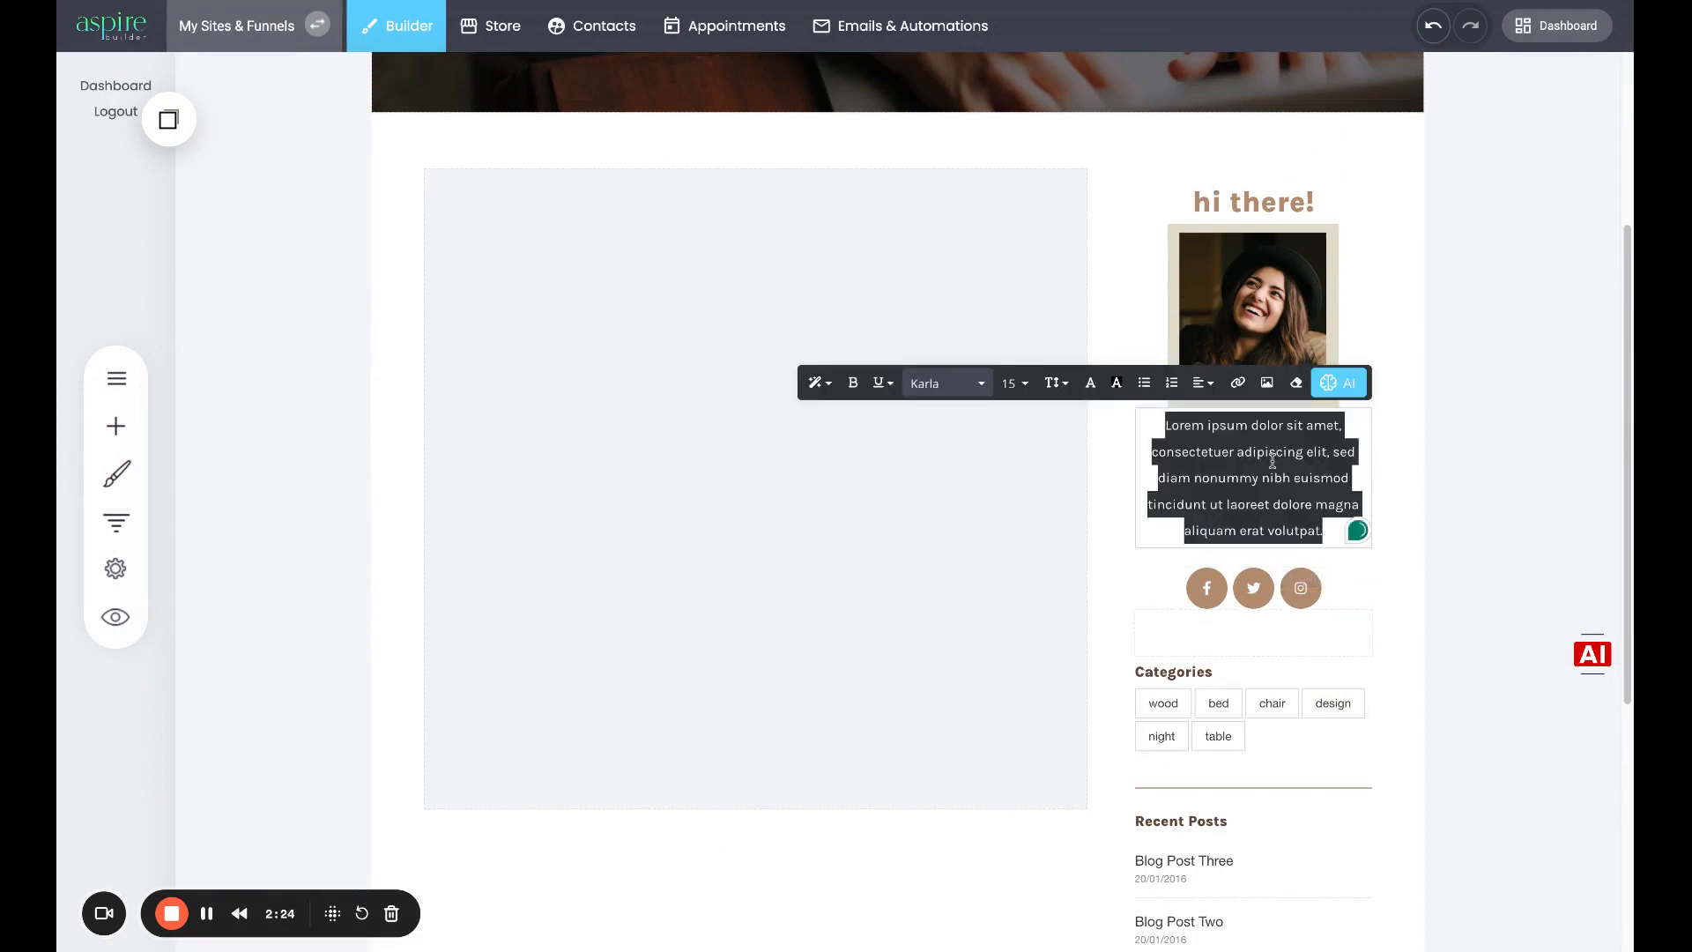
pyautogui.click(1274, 455)
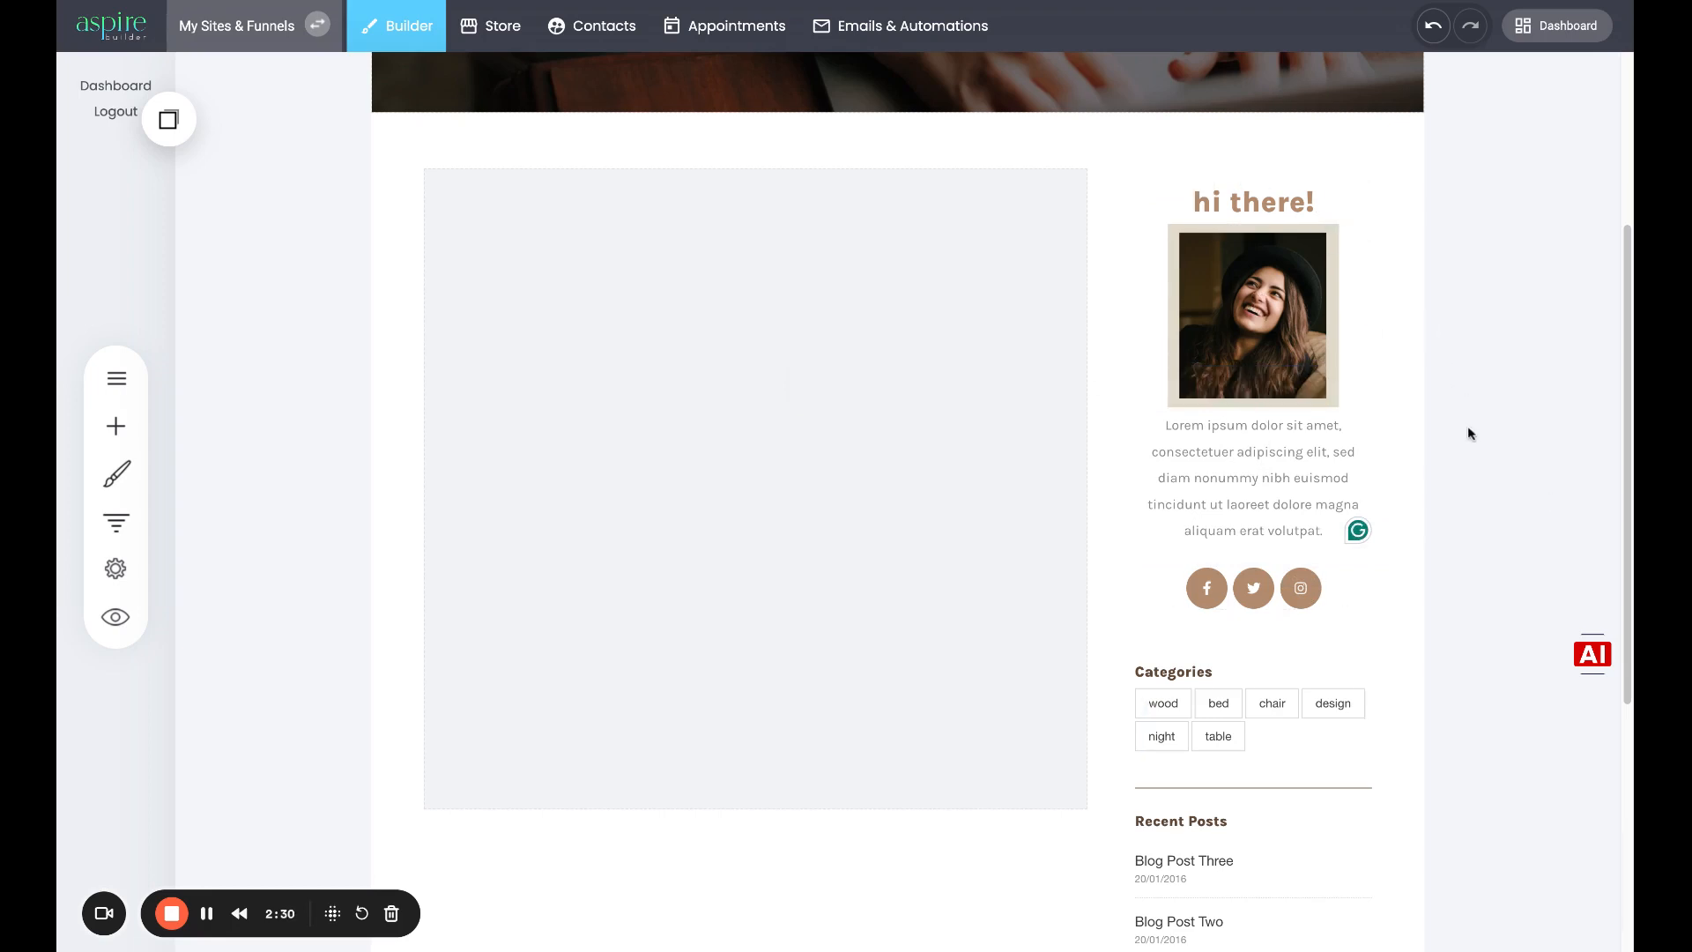
# Browse the widgets available to add, and review the blog sidebar down to the subscribe form.
pyautogui.scroll(4, 1468, 427)
pyautogui.scroll(-2, 1424, 582)
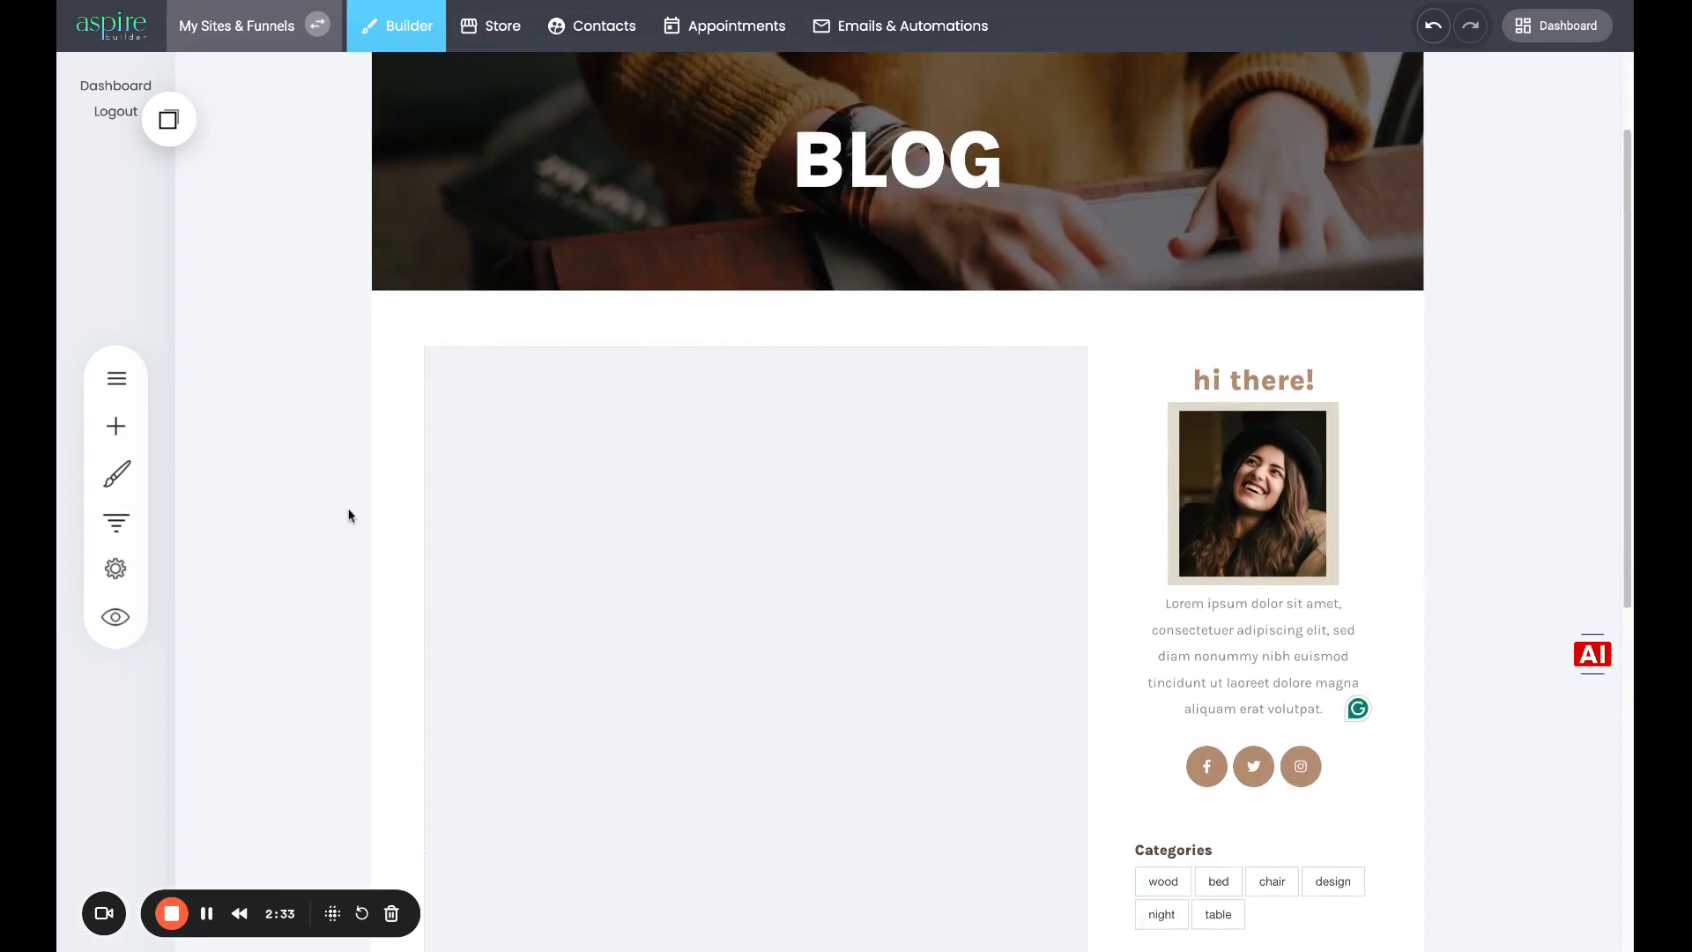
pyautogui.click(116, 426)
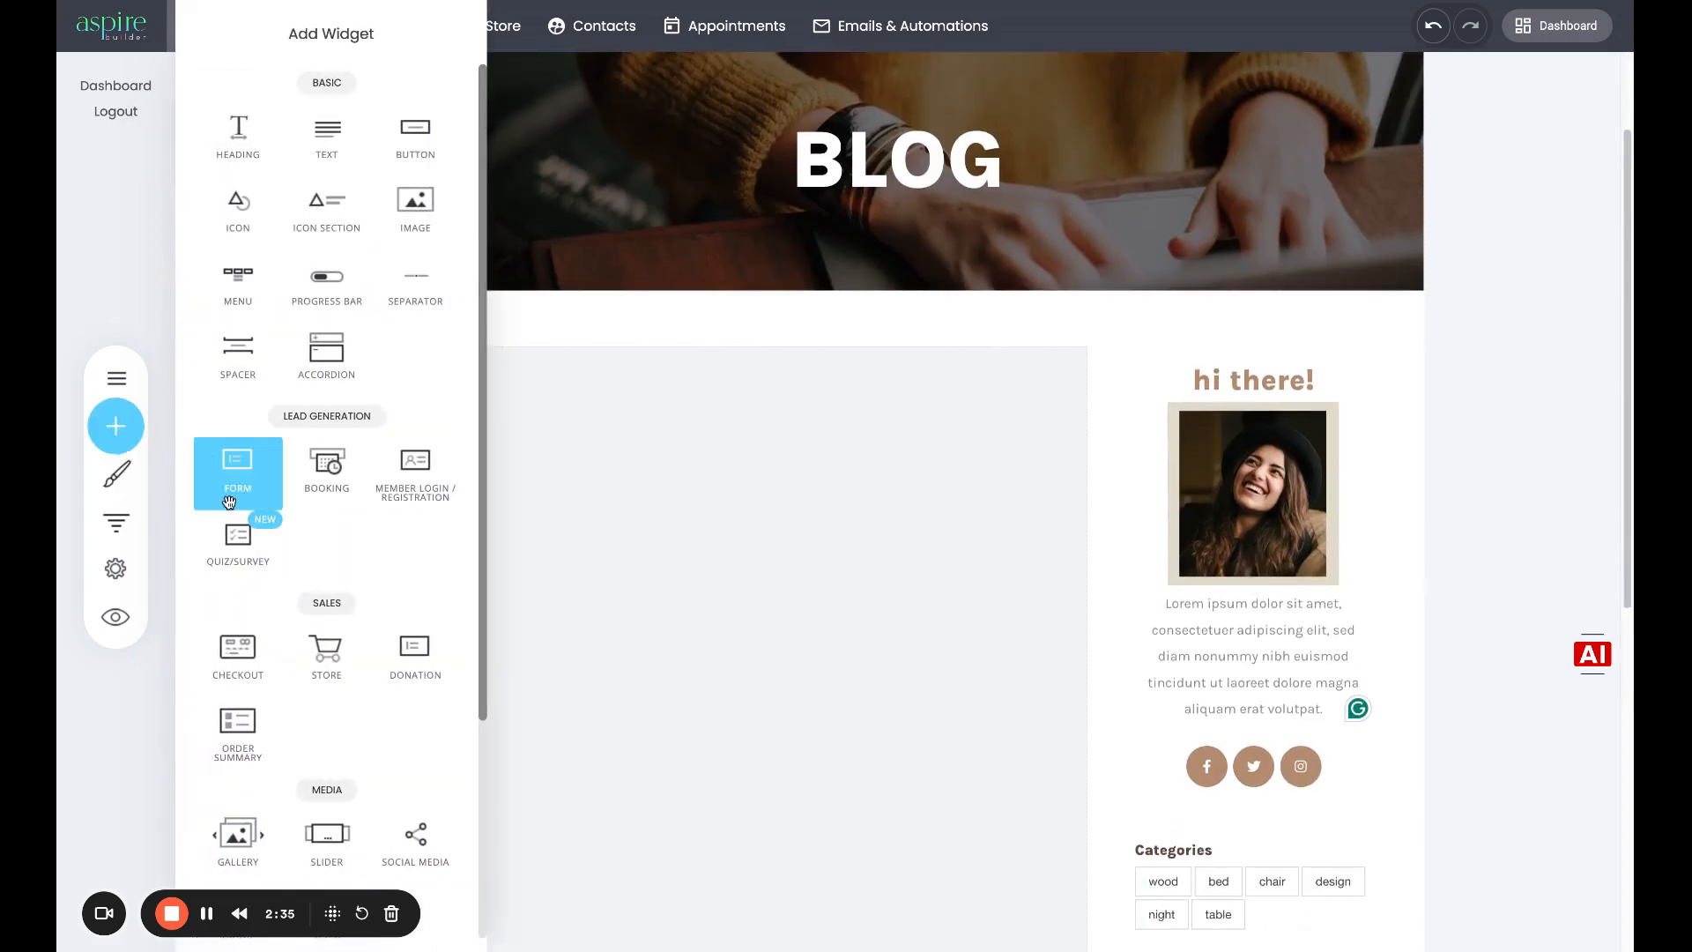
pyautogui.click(1406, 565)
pyautogui.scroll(2, 1251, 182)
pyautogui.scroll(1, 1250, 183)
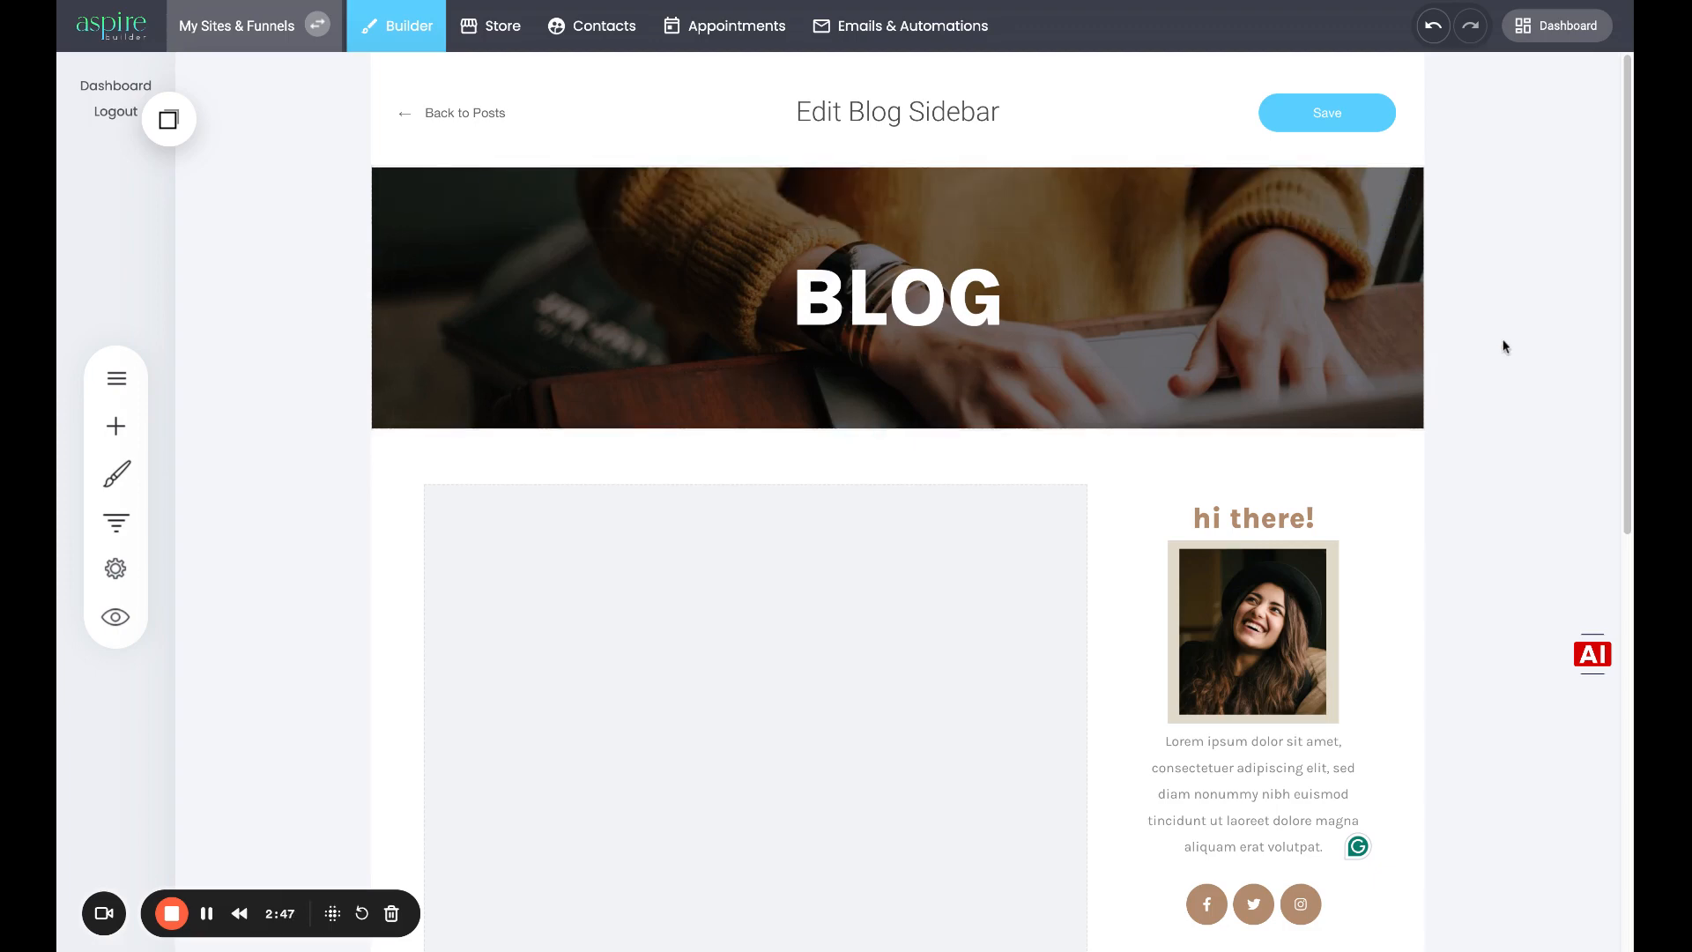
pyautogui.scroll(-8, 1380, 564)
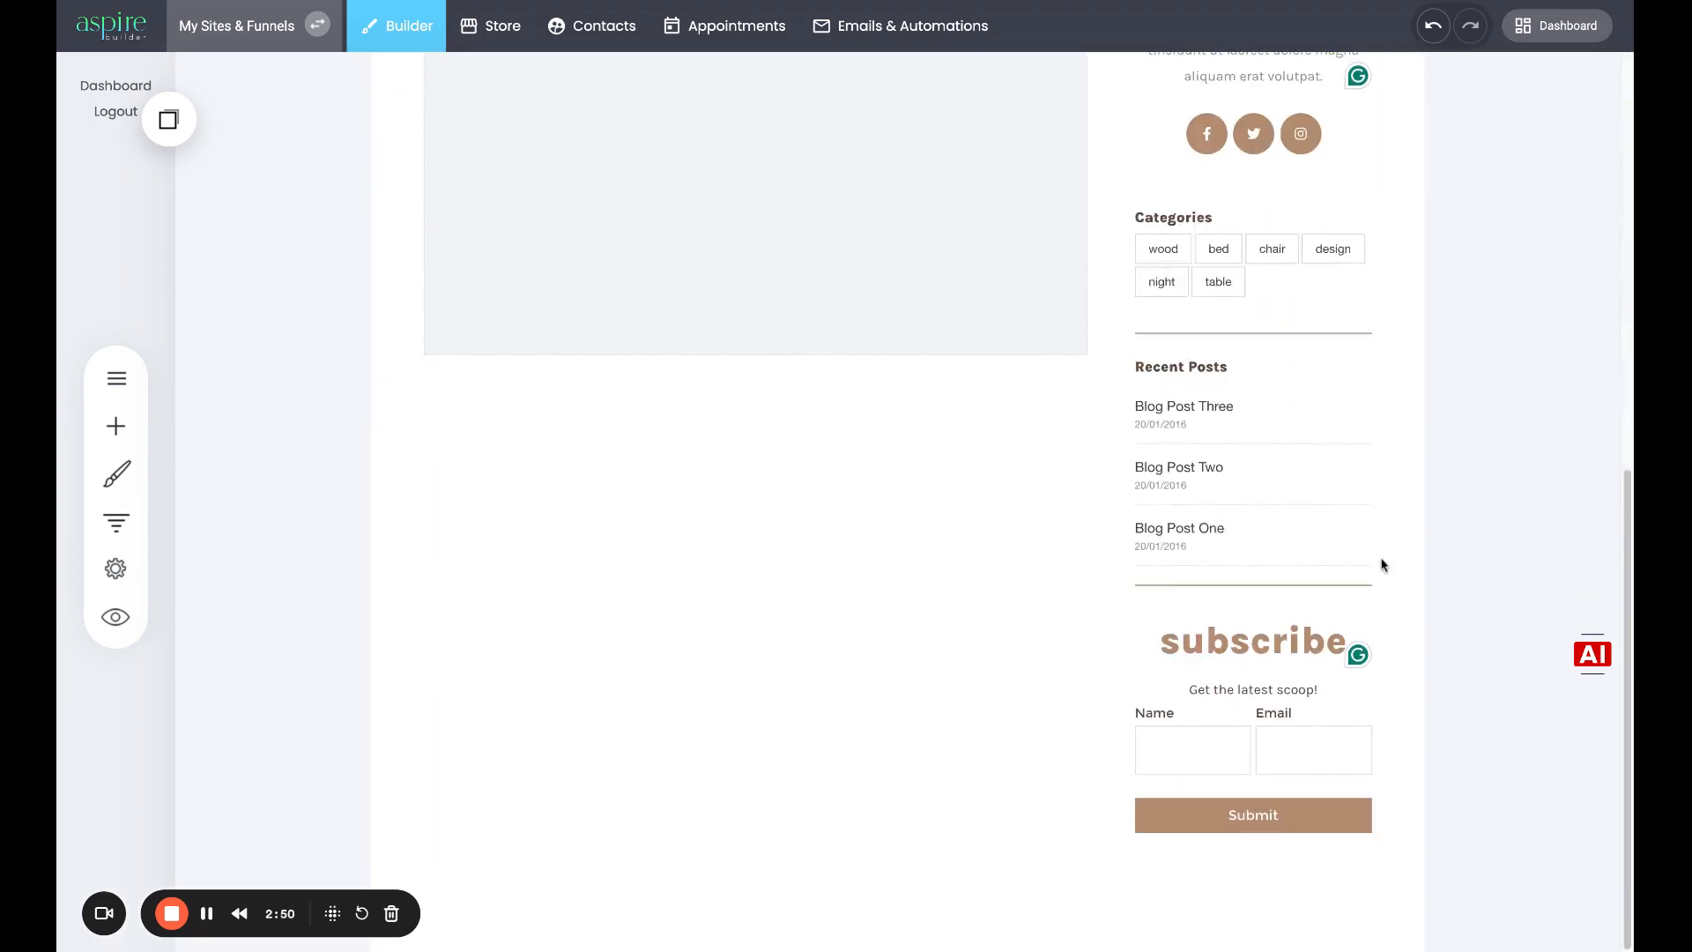
# Return to the blog list, enable the LinkedIn share button in the blog settings, and inspect the new-comment notification option.
pyautogui.scroll(10, 1380, 564)
pyautogui.click(1344, 123)
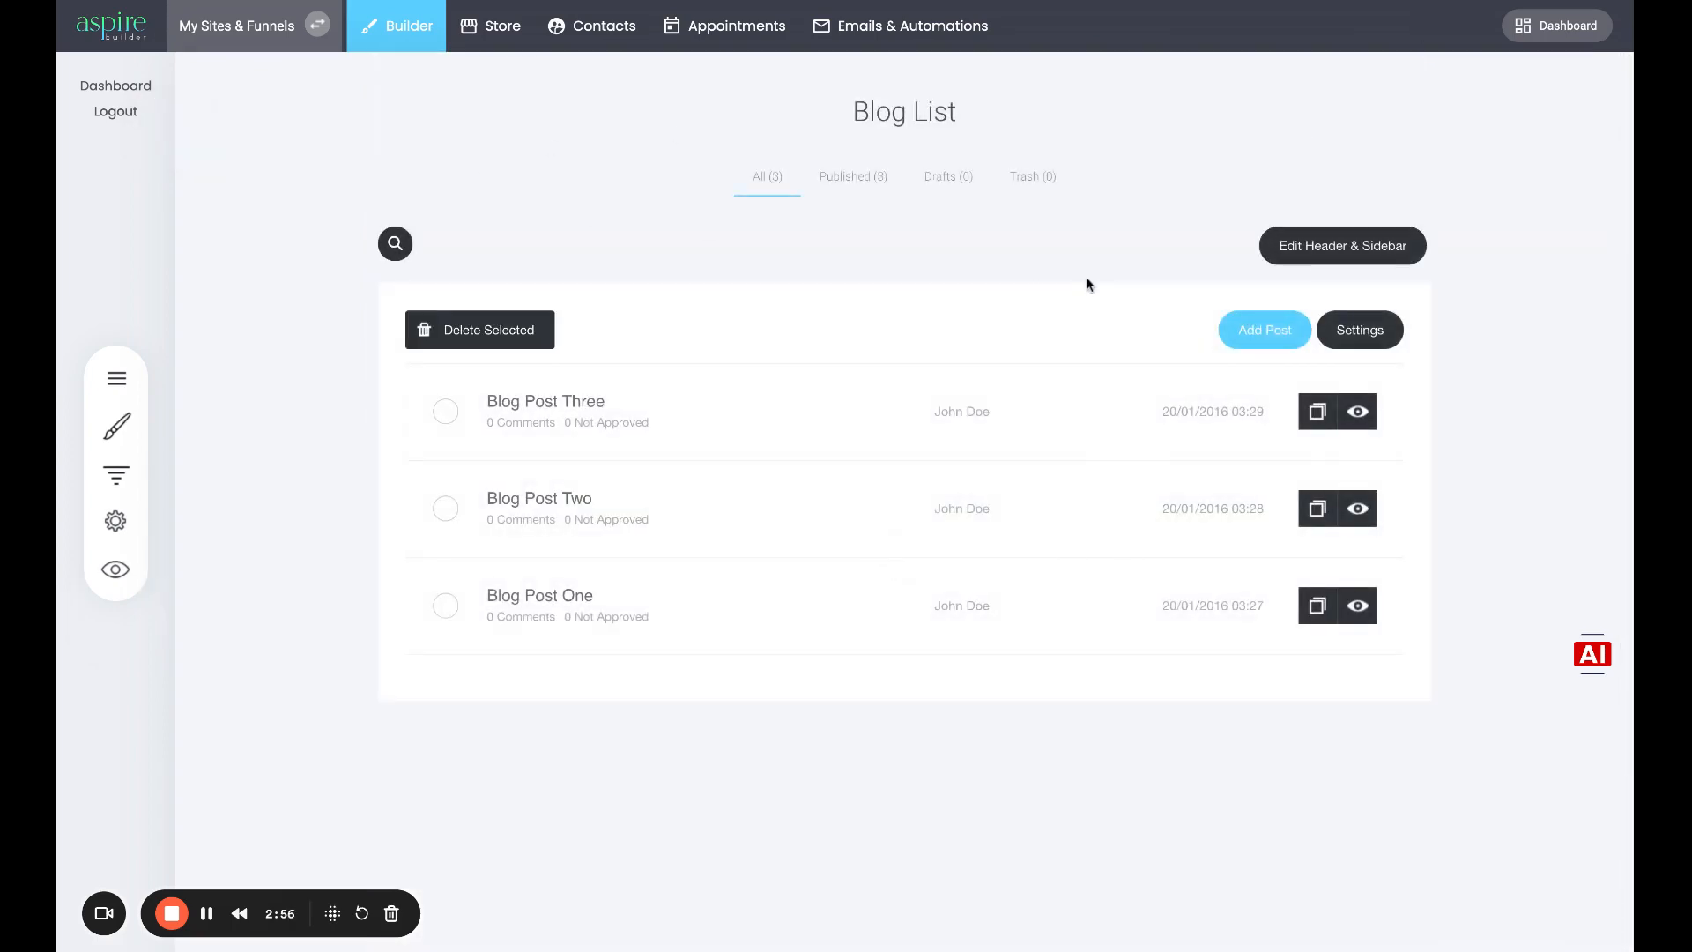
pyautogui.click(1383, 333)
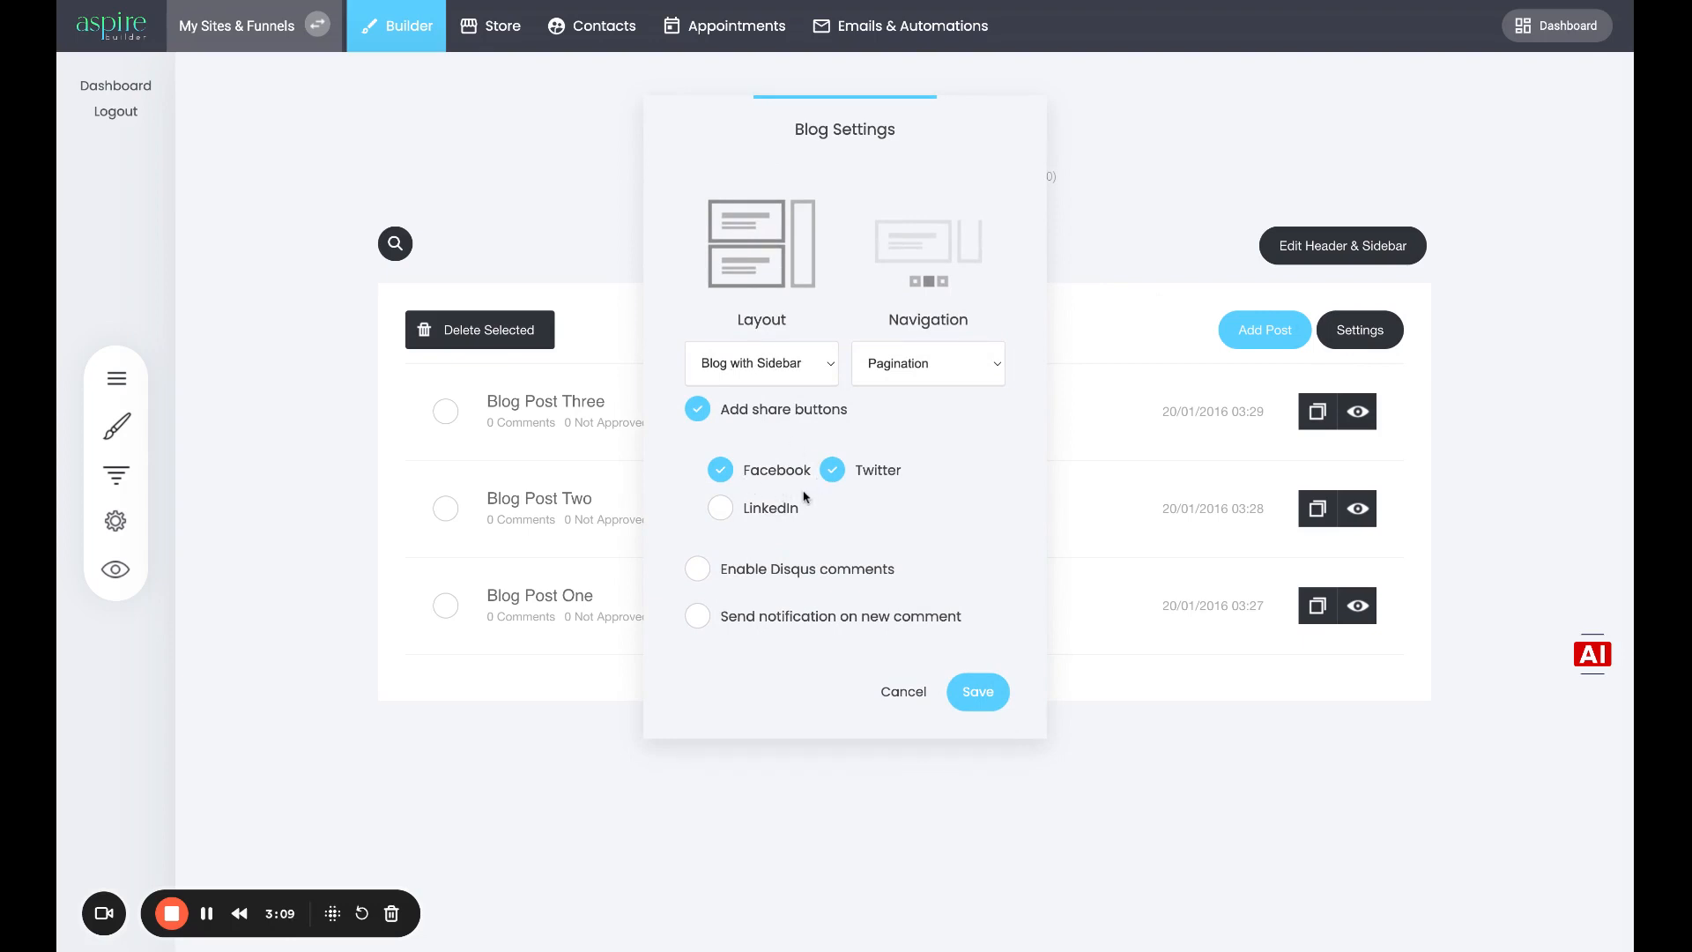
pyautogui.click(793, 511)
pyautogui.click(738, 617)
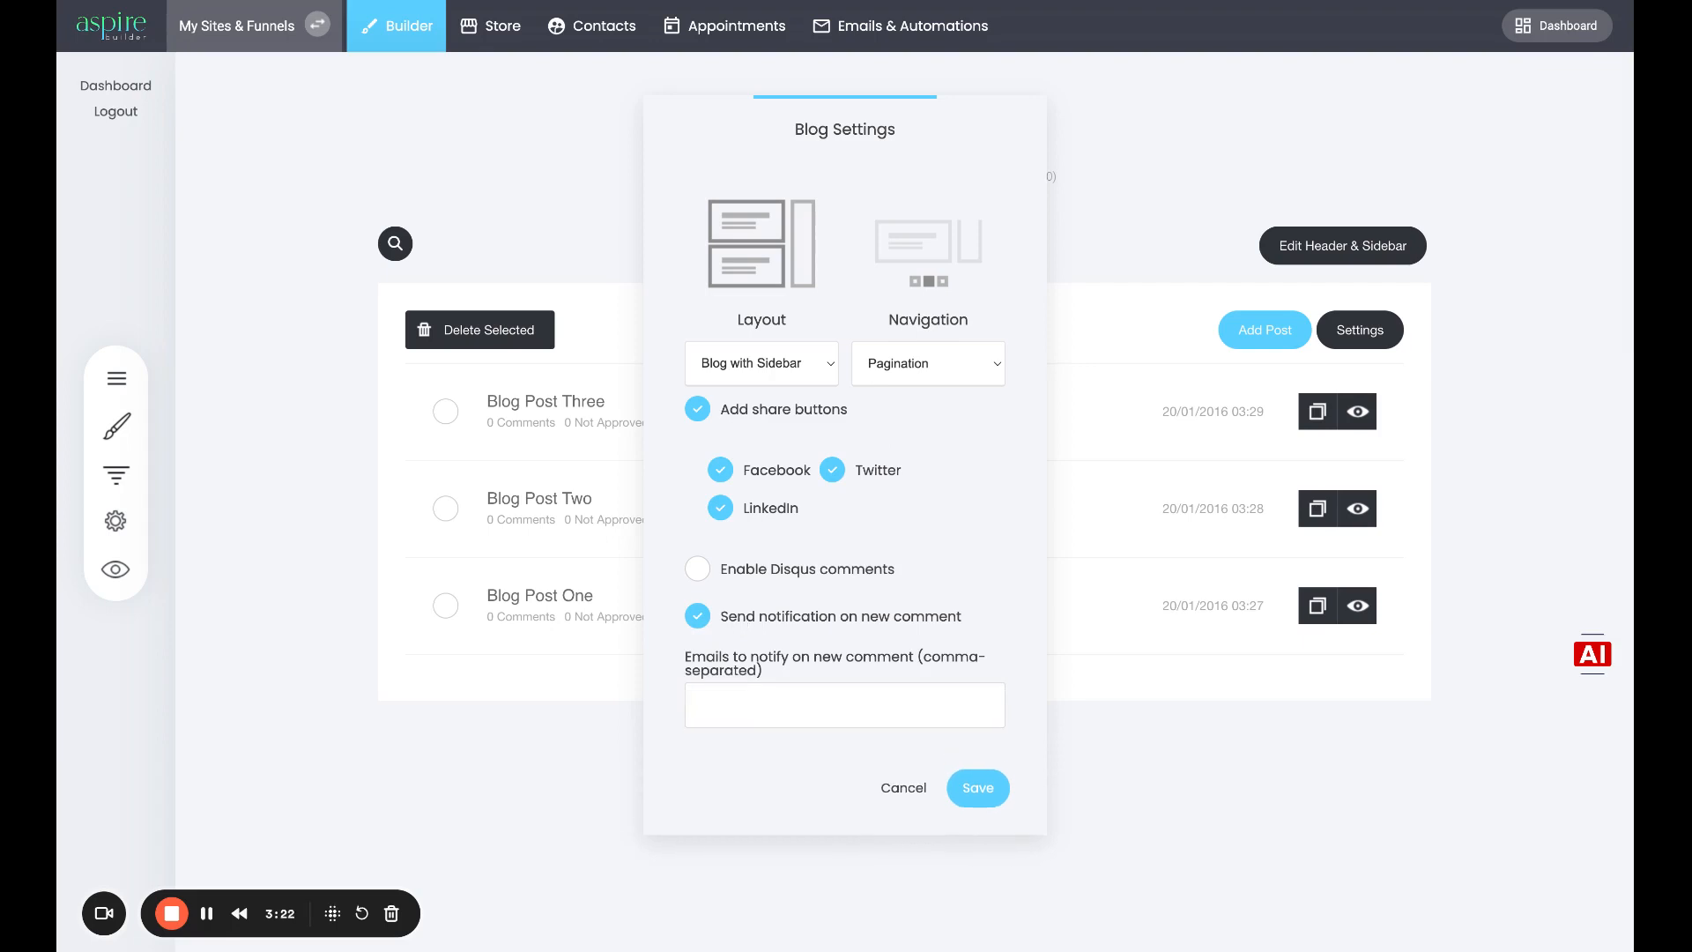
pyautogui.click(736, 617)
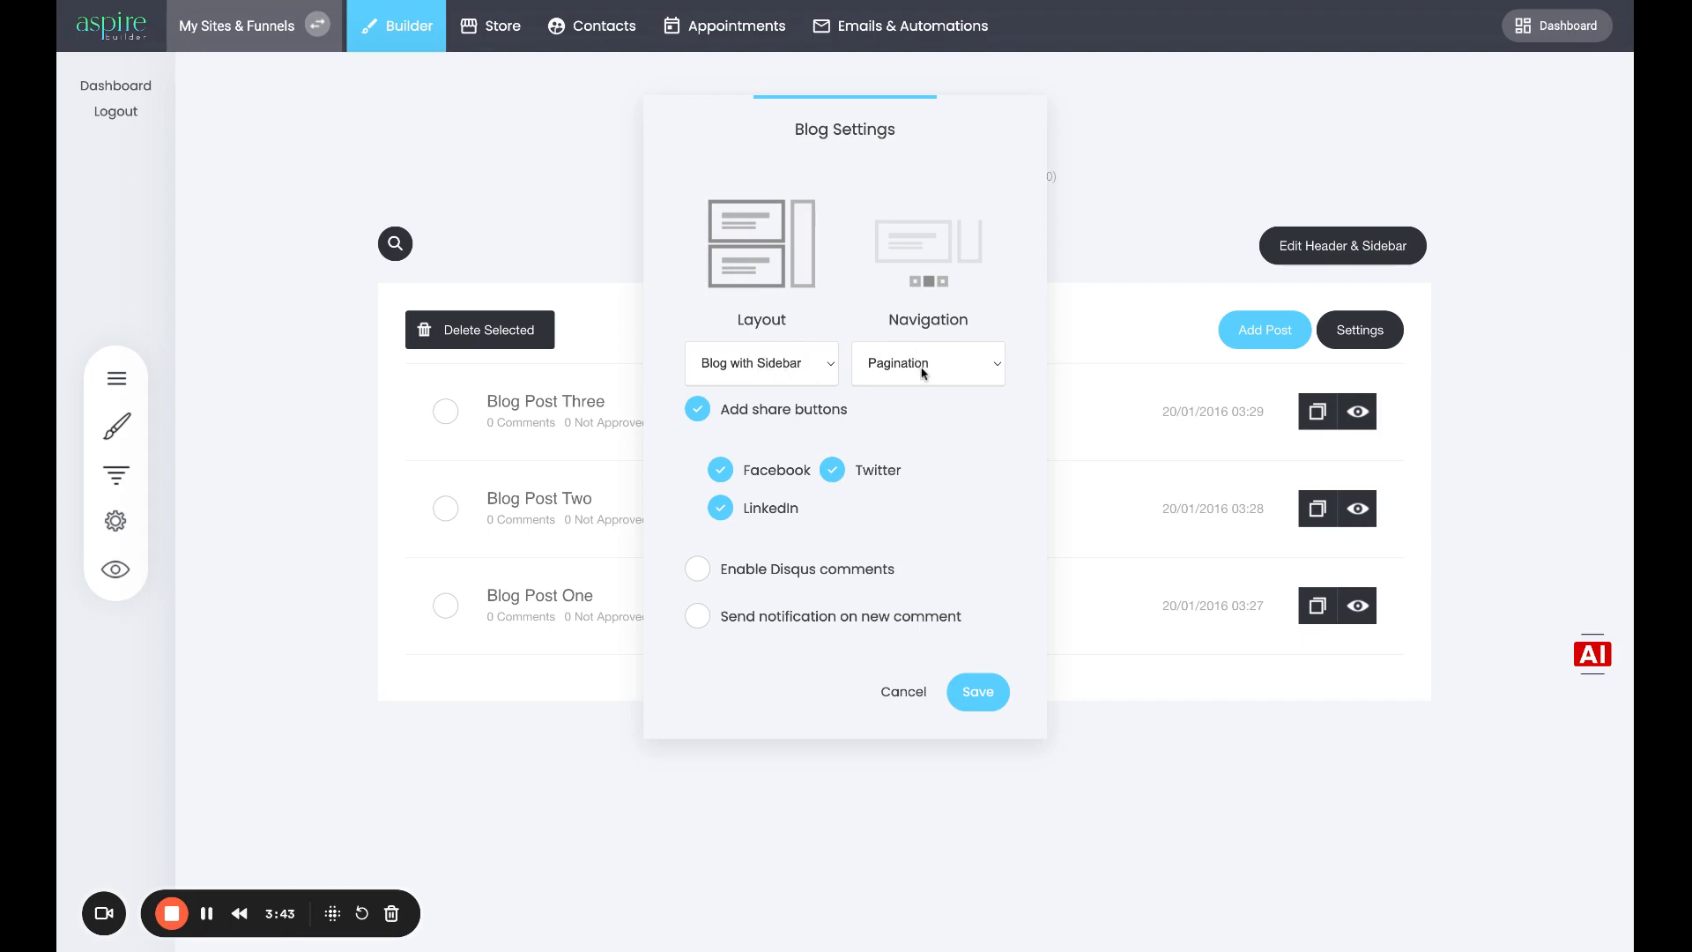
# Save the blog layout as Large Image, no Sidebar, and preview the blog page down to the footer.
pyautogui.click(761, 385)
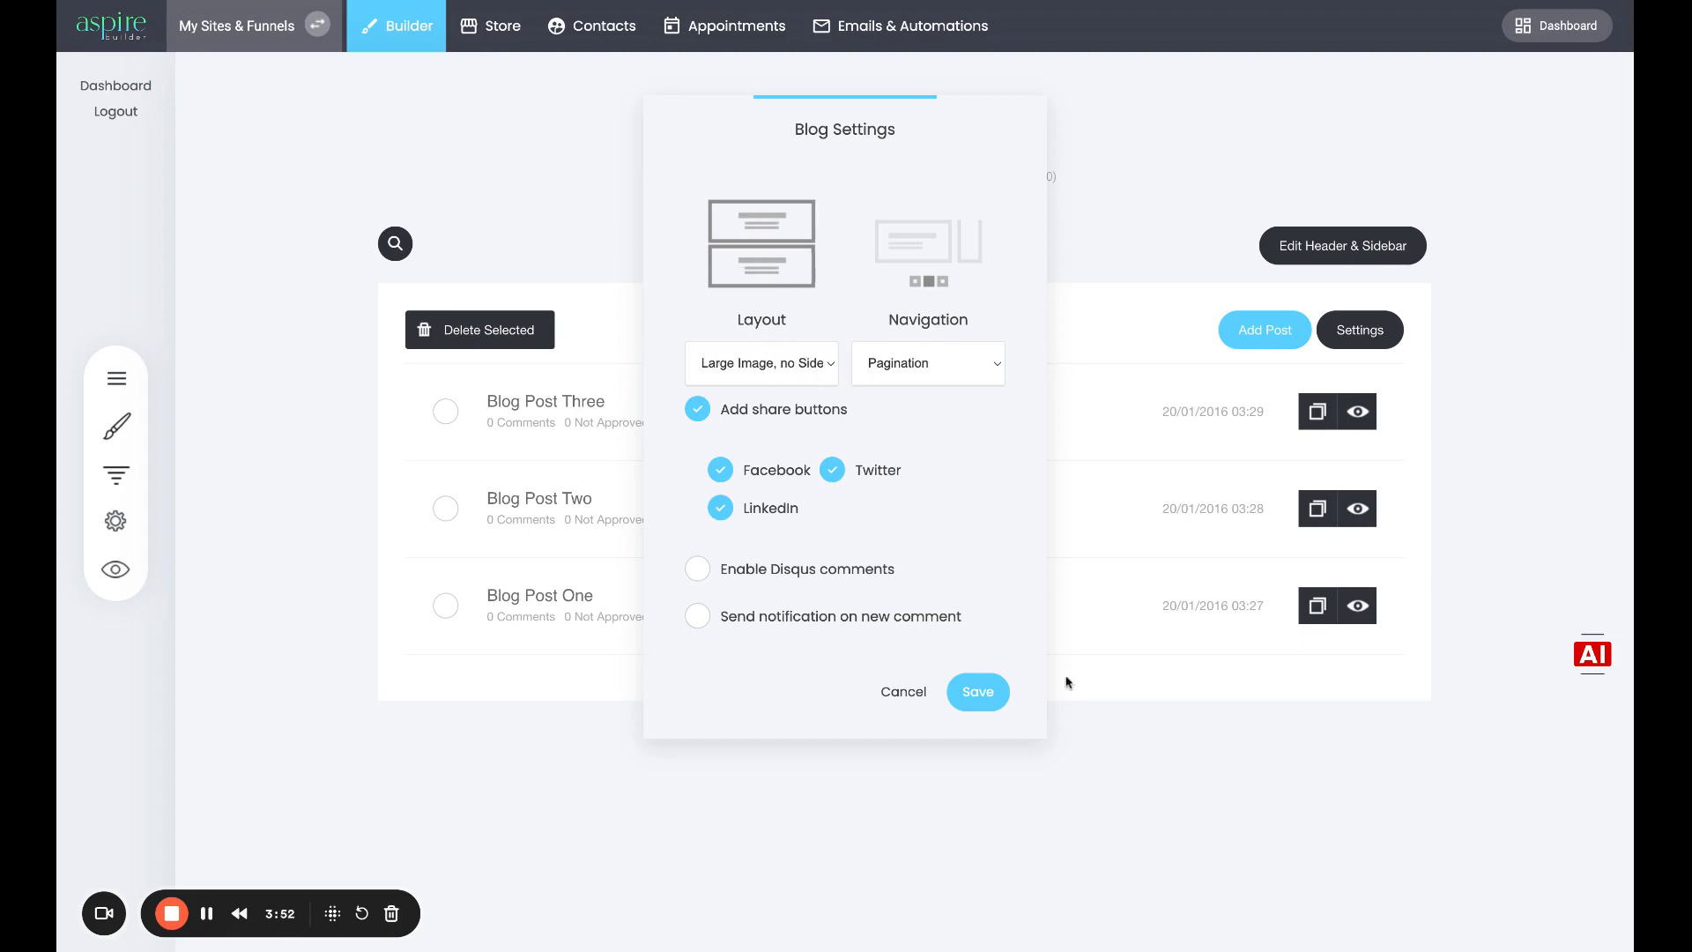
pyautogui.click(992, 701)
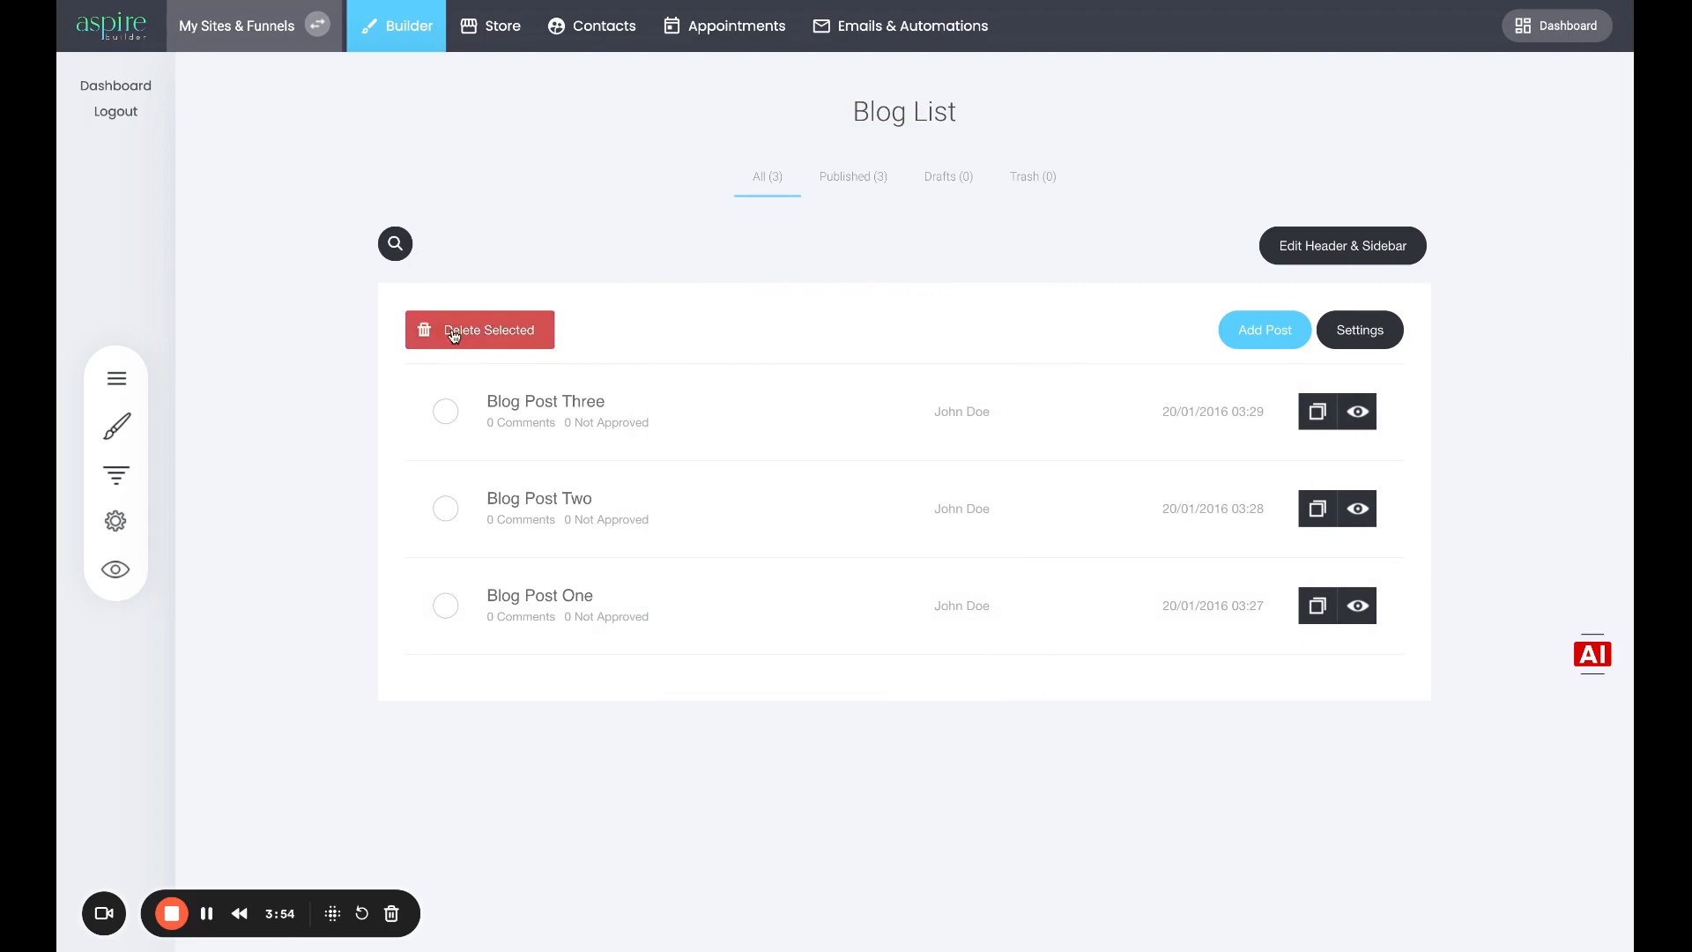
pyautogui.click(115, 569)
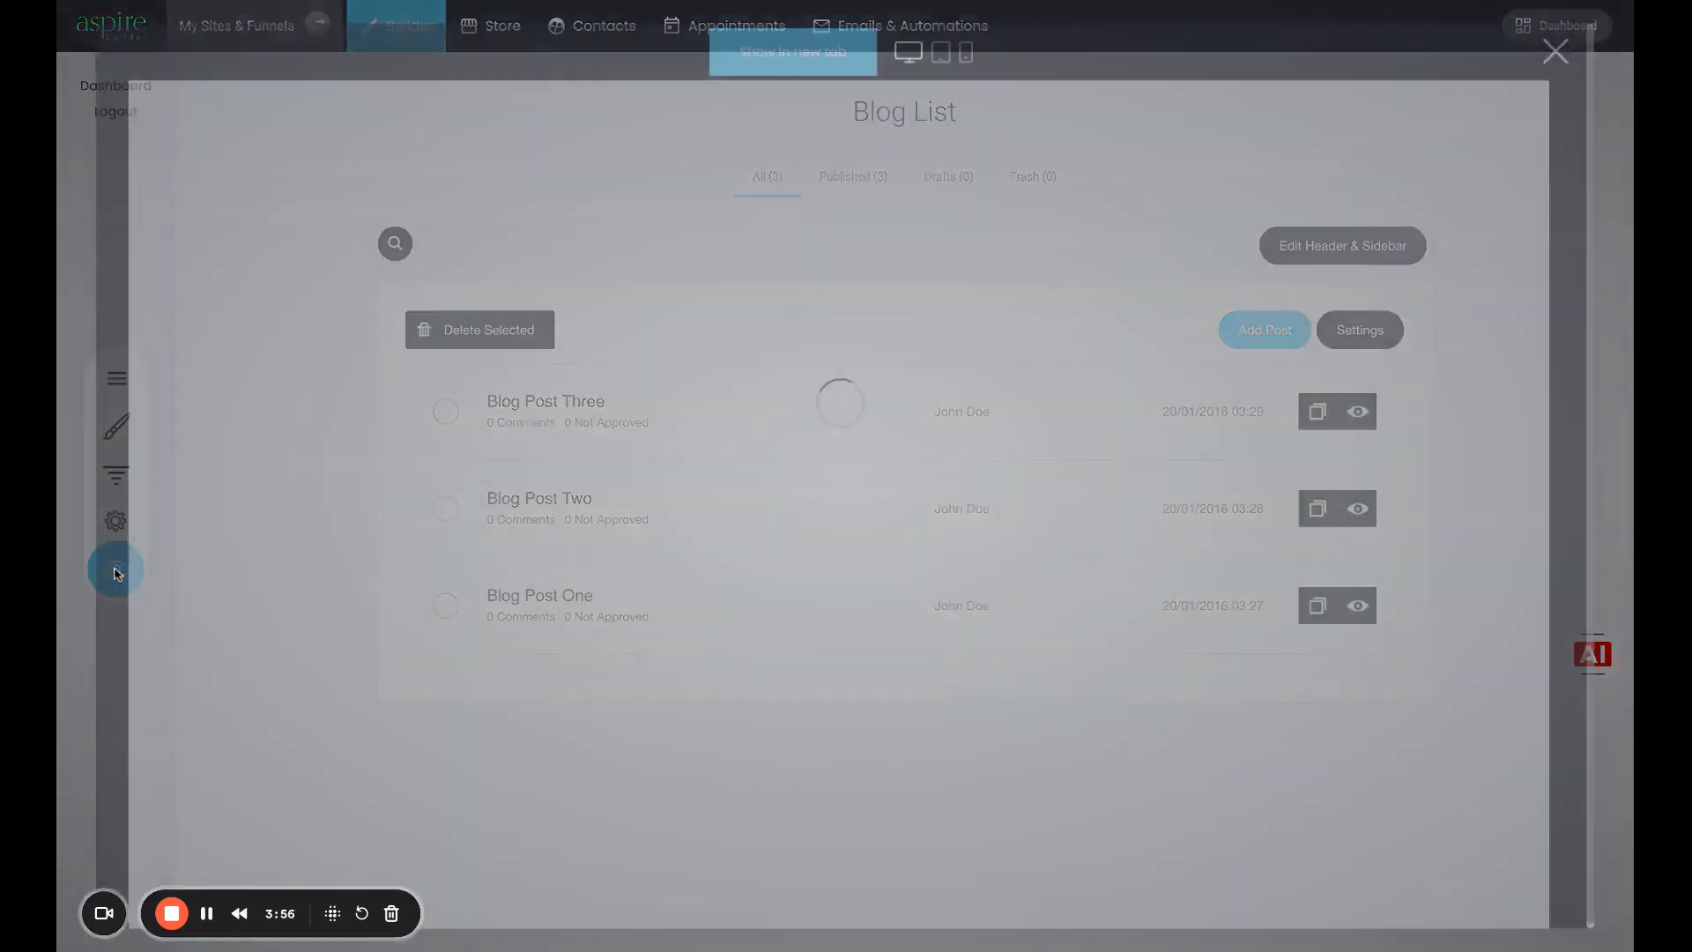
pyautogui.scroll(-8, 1403, 555)
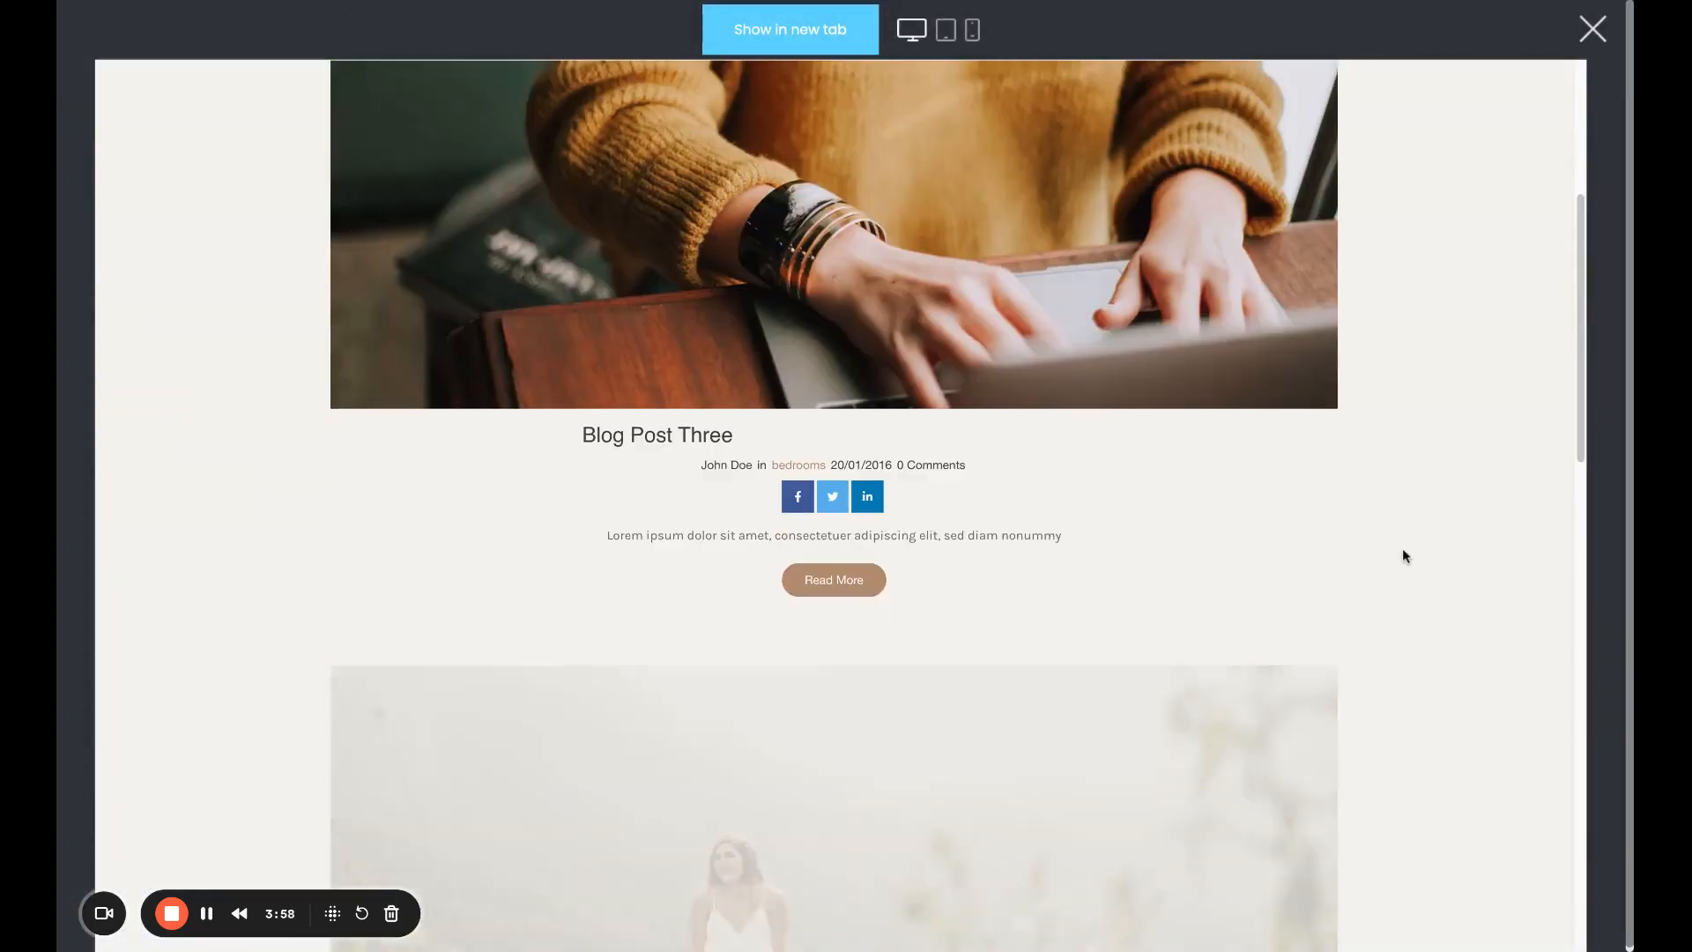
pyautogui.scroll(-10, 1403, 555)
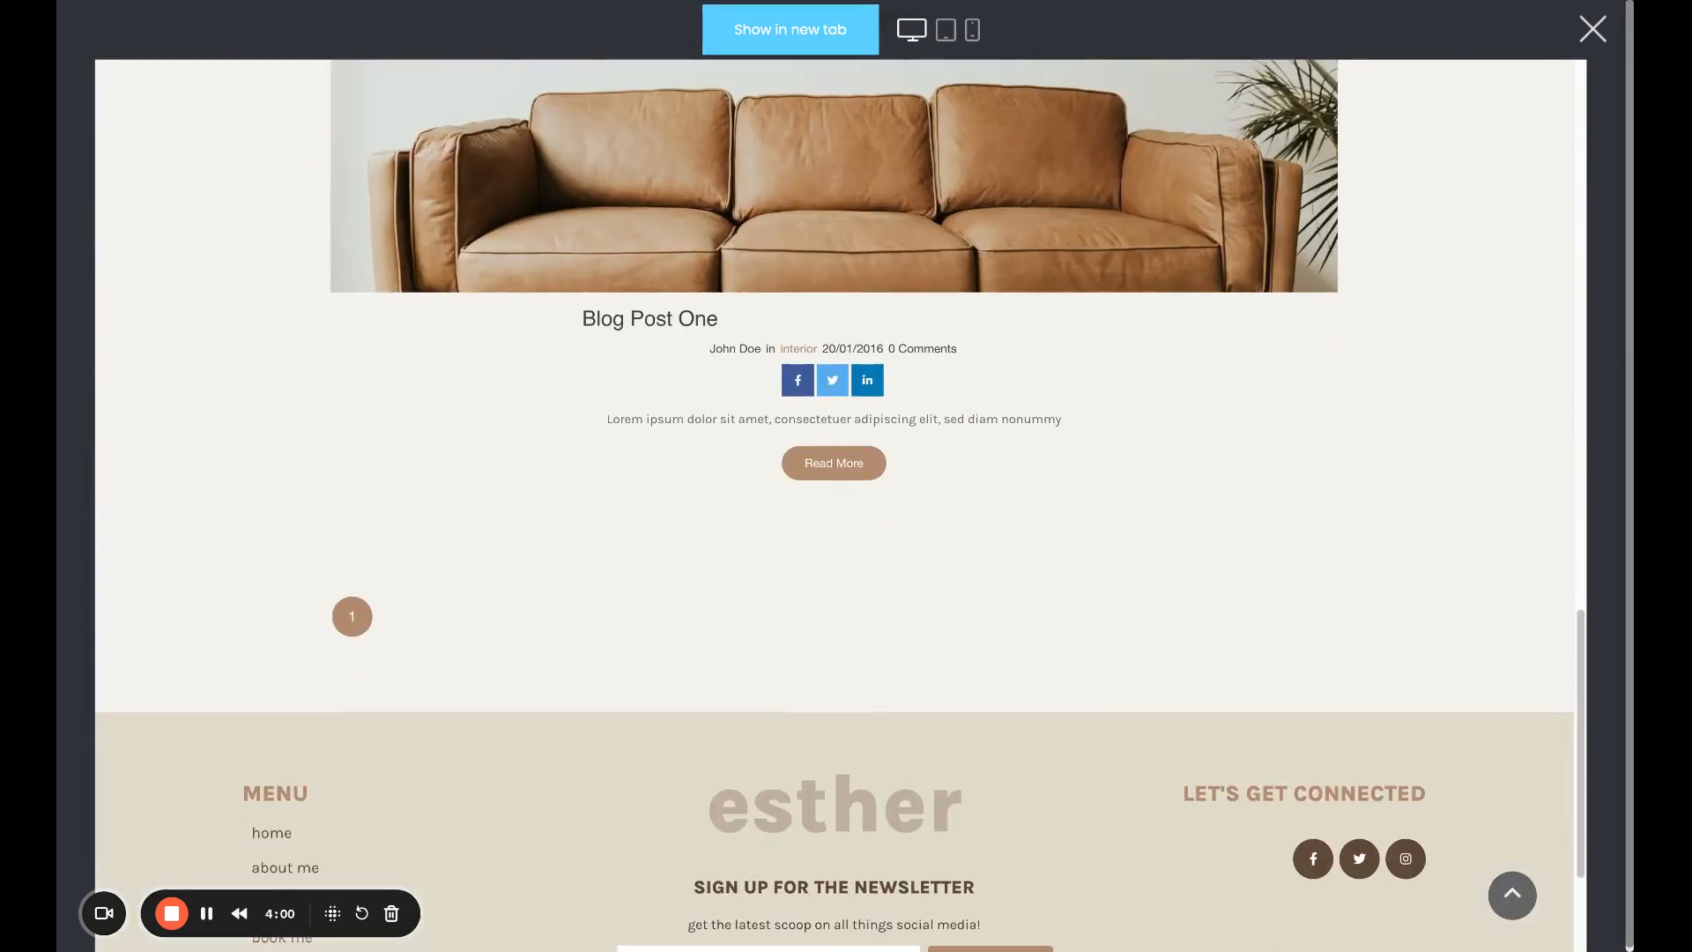
pyautogui.scroll(14, 1402, 555)
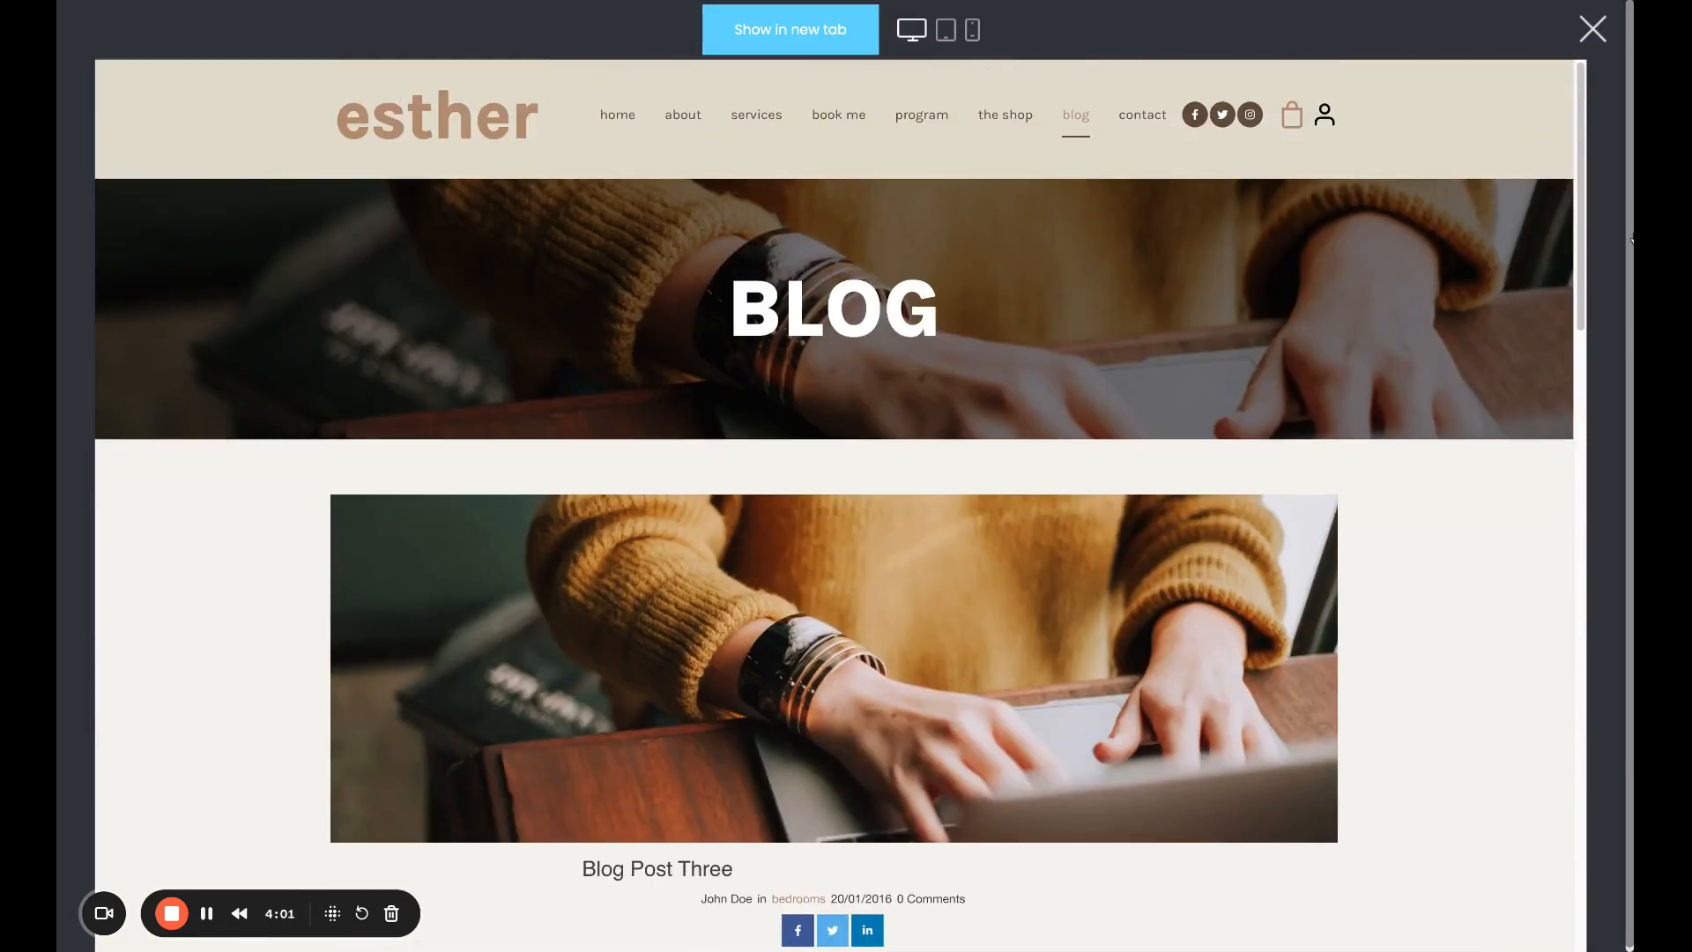
pyautogui.click(1592, 28)
# Change the blog layout to Medium Image with Sidebar, save it, and preview the posts and sidebar.
pyautogui.click(1364, 328)
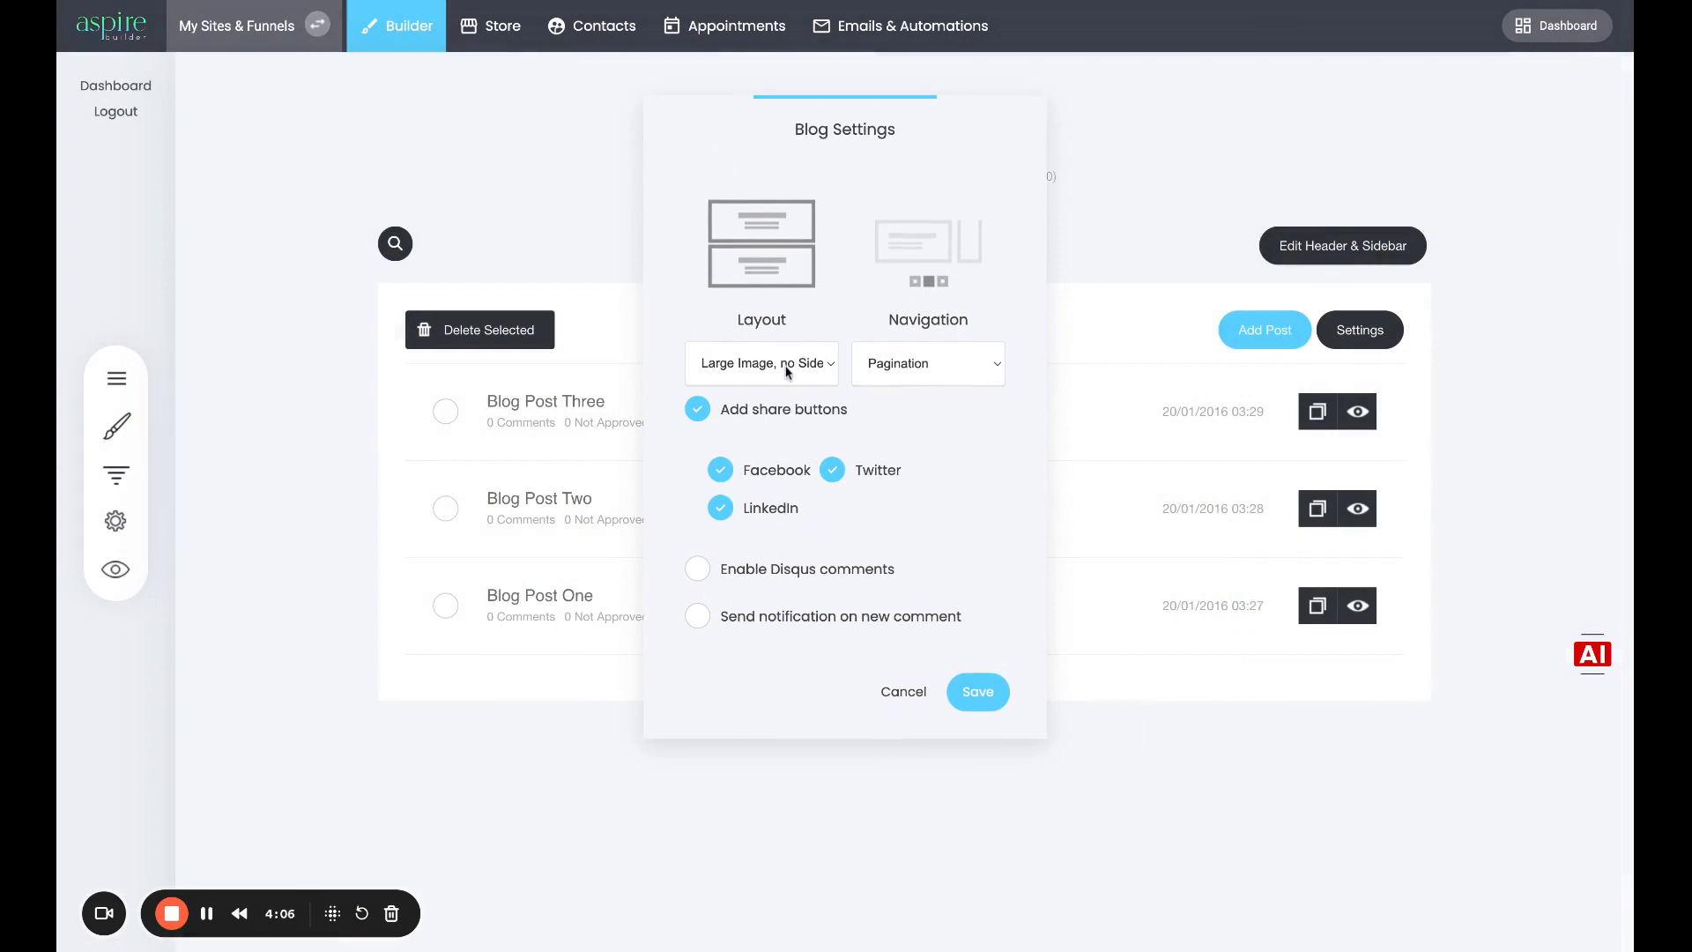
pyautogui.click(762, 383)
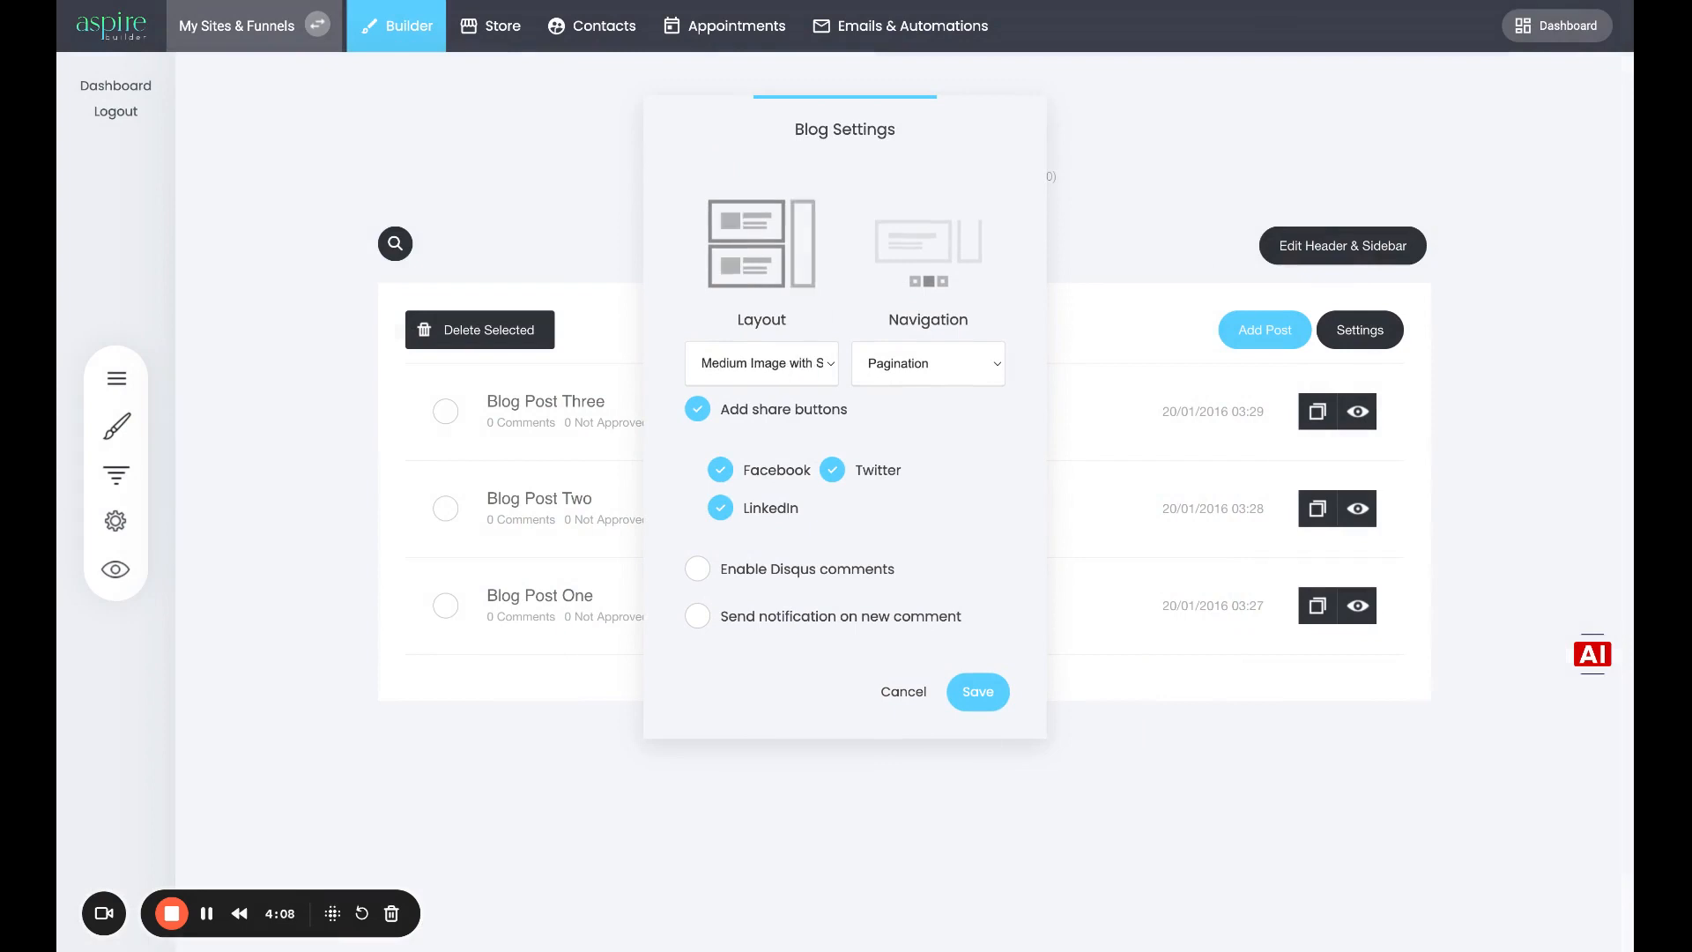
pyautogui.click(978, 693)
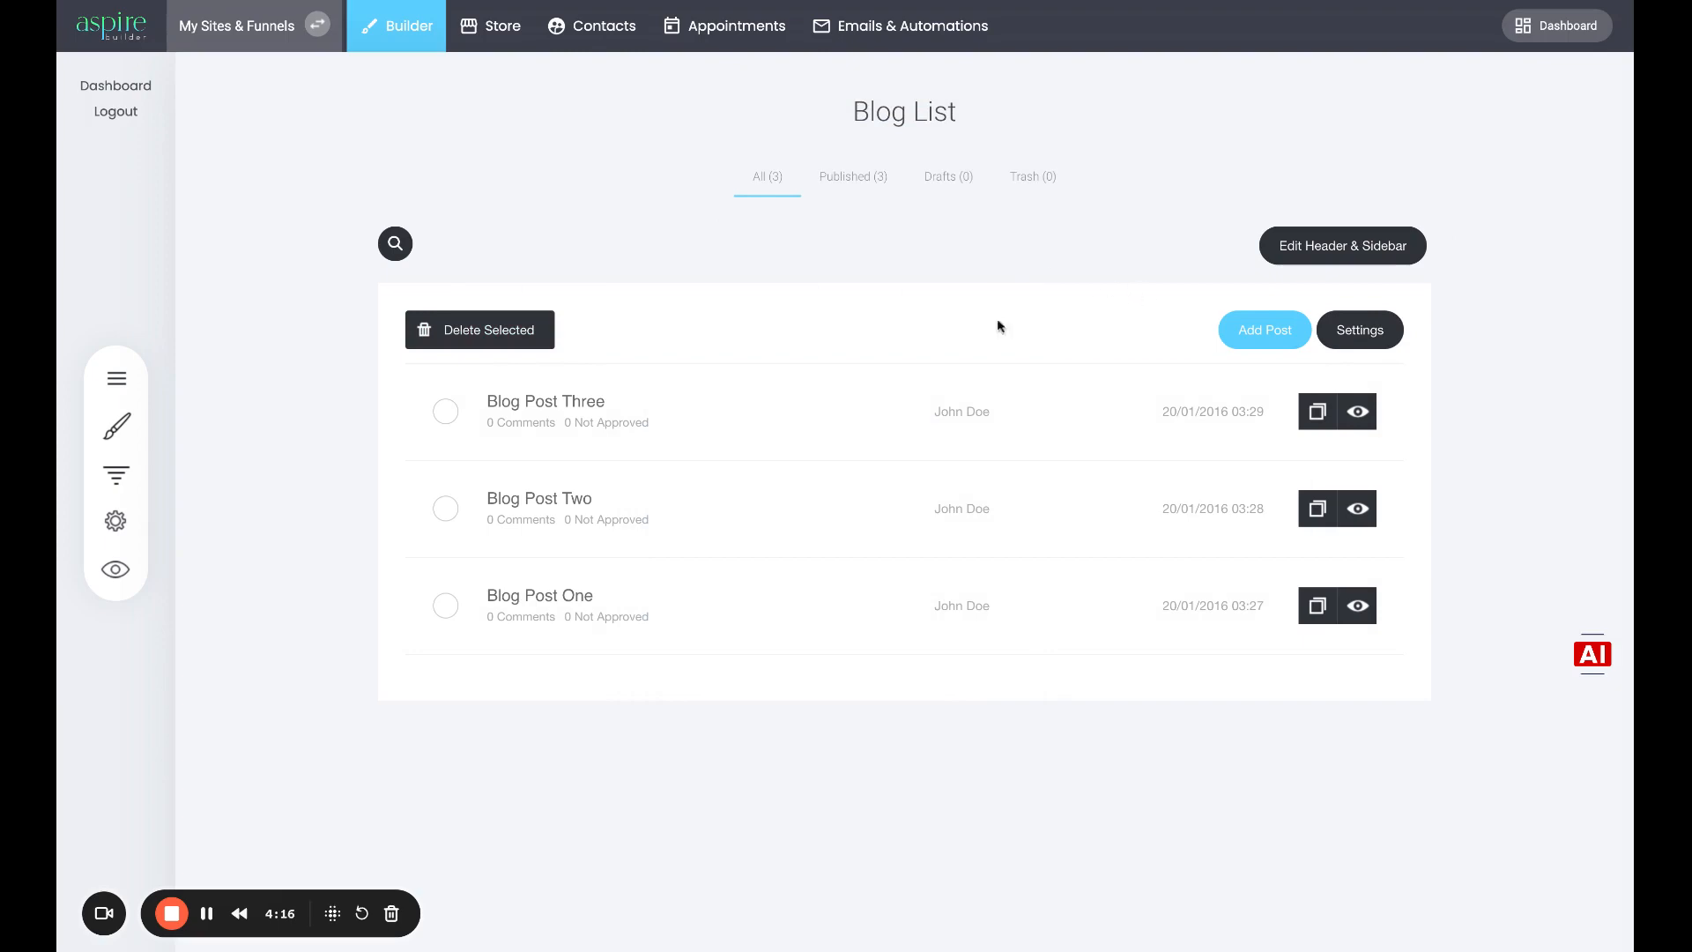
pyautogui.click(115, 569)
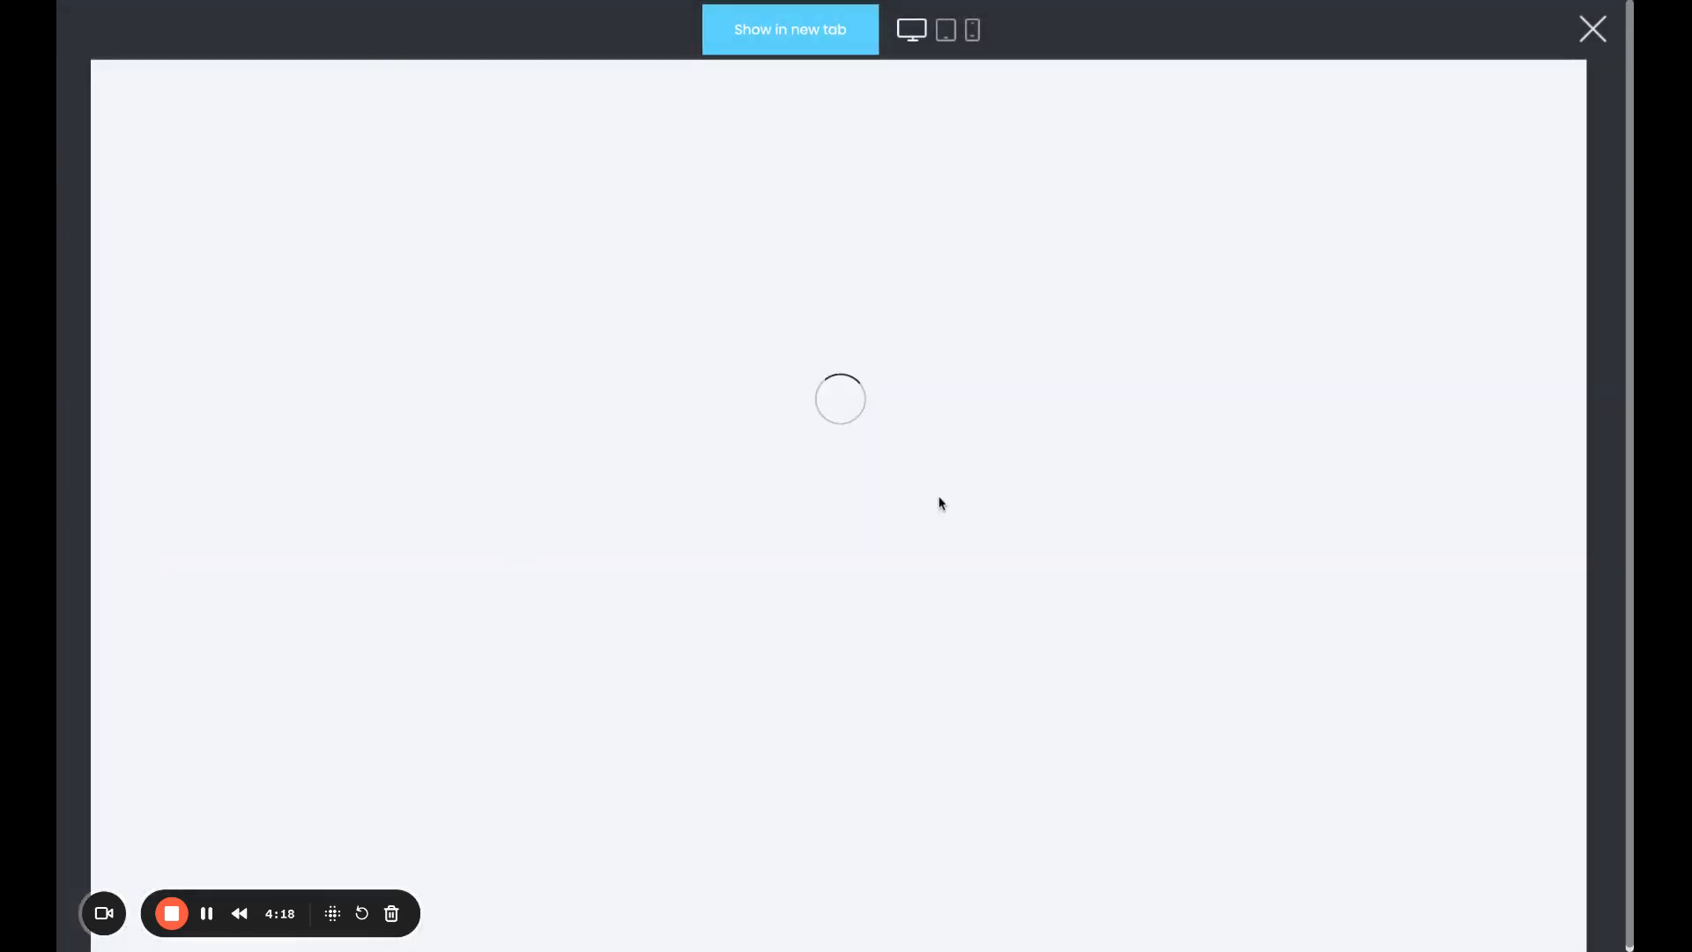
pyautogui.scroll(-3, 1018, 485)
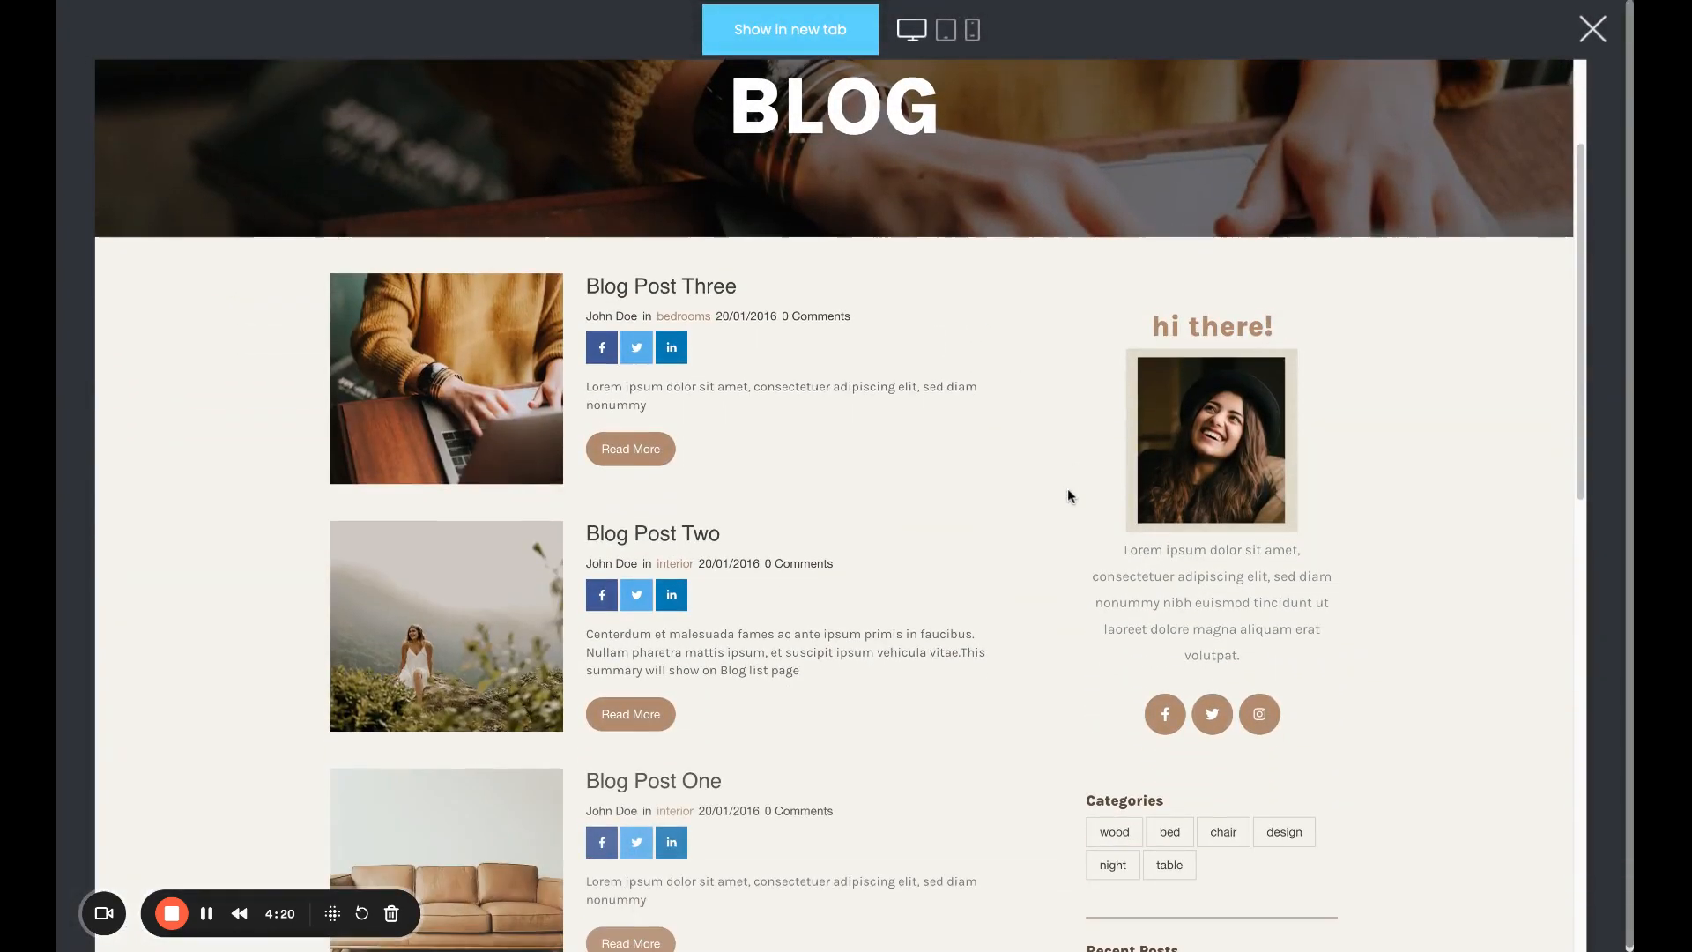
pyautogui.scroll(-3, 718, 546)
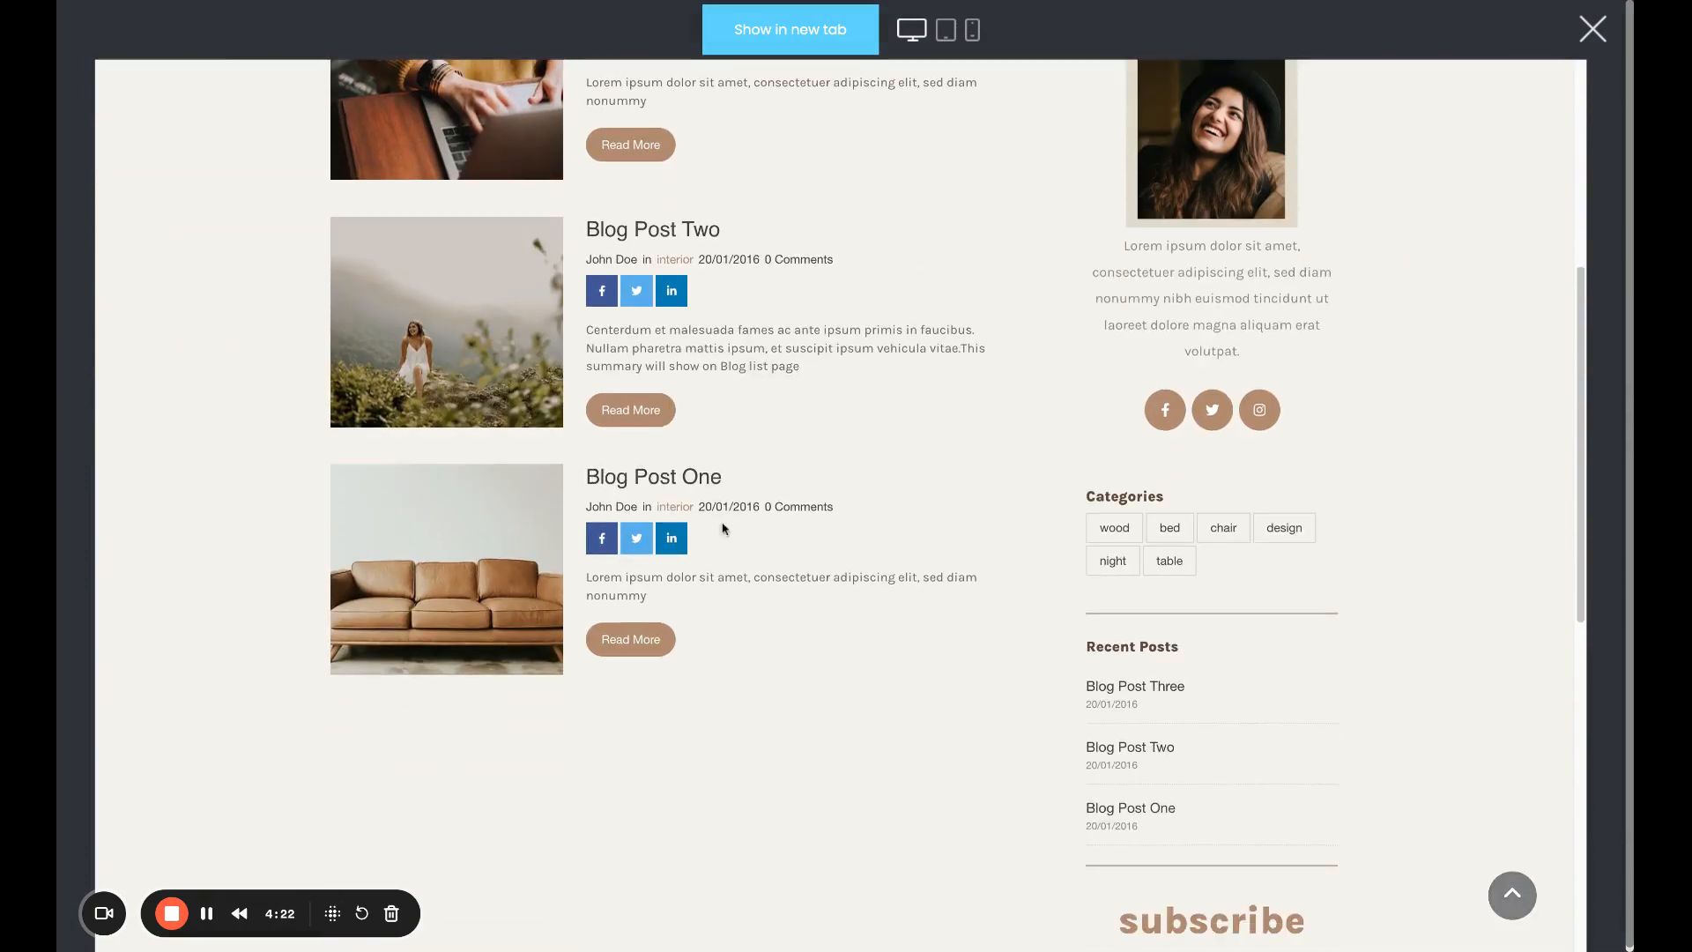
pyautogui.scroll(2, 928, 750)
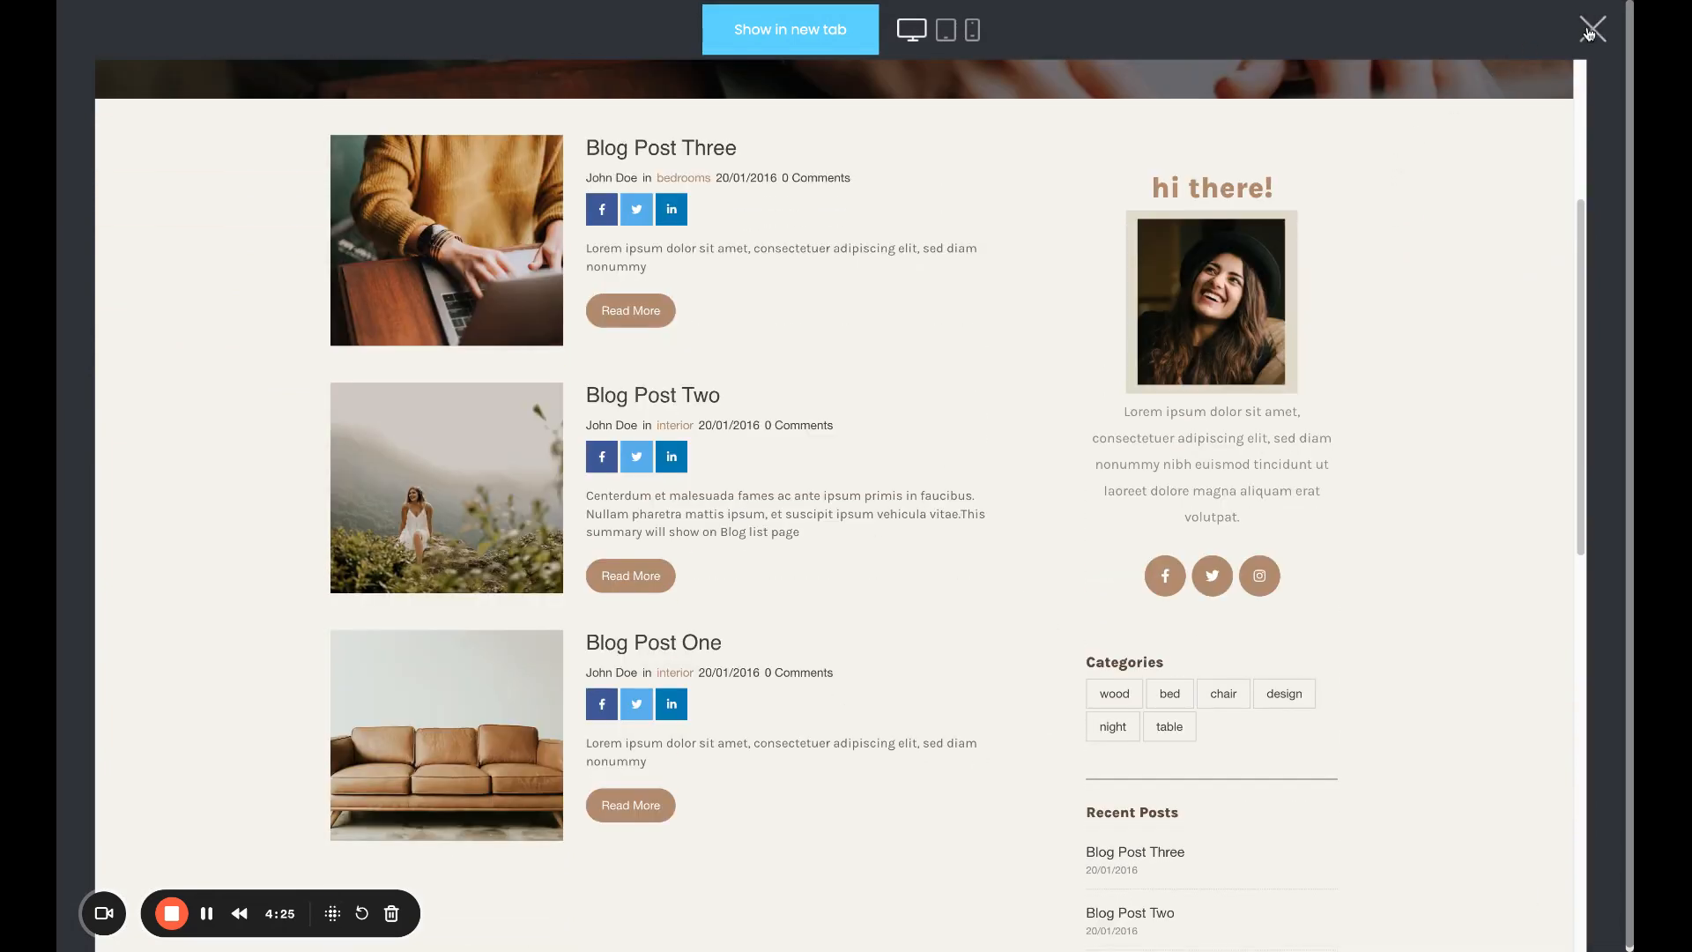
pyautogui.click(1591, 34)
# Set the blog layout to Masonry with Sidebar and save the blog settings.
pyautogui.click(1375, 329)
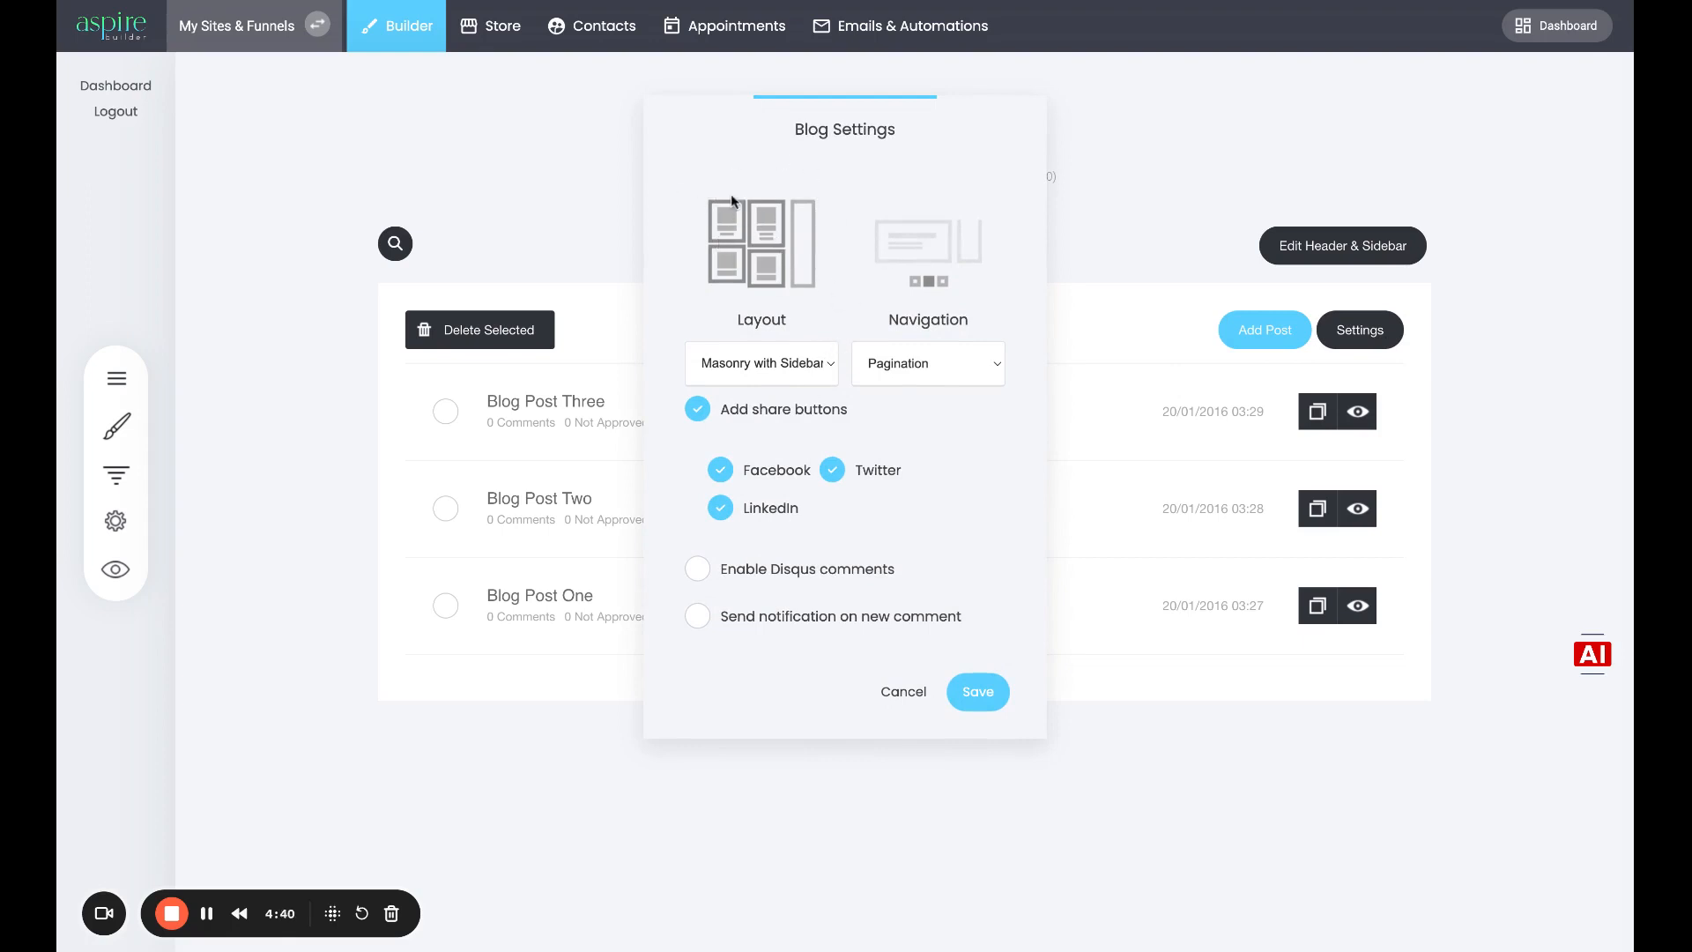
pyautogui.click(780, 373)
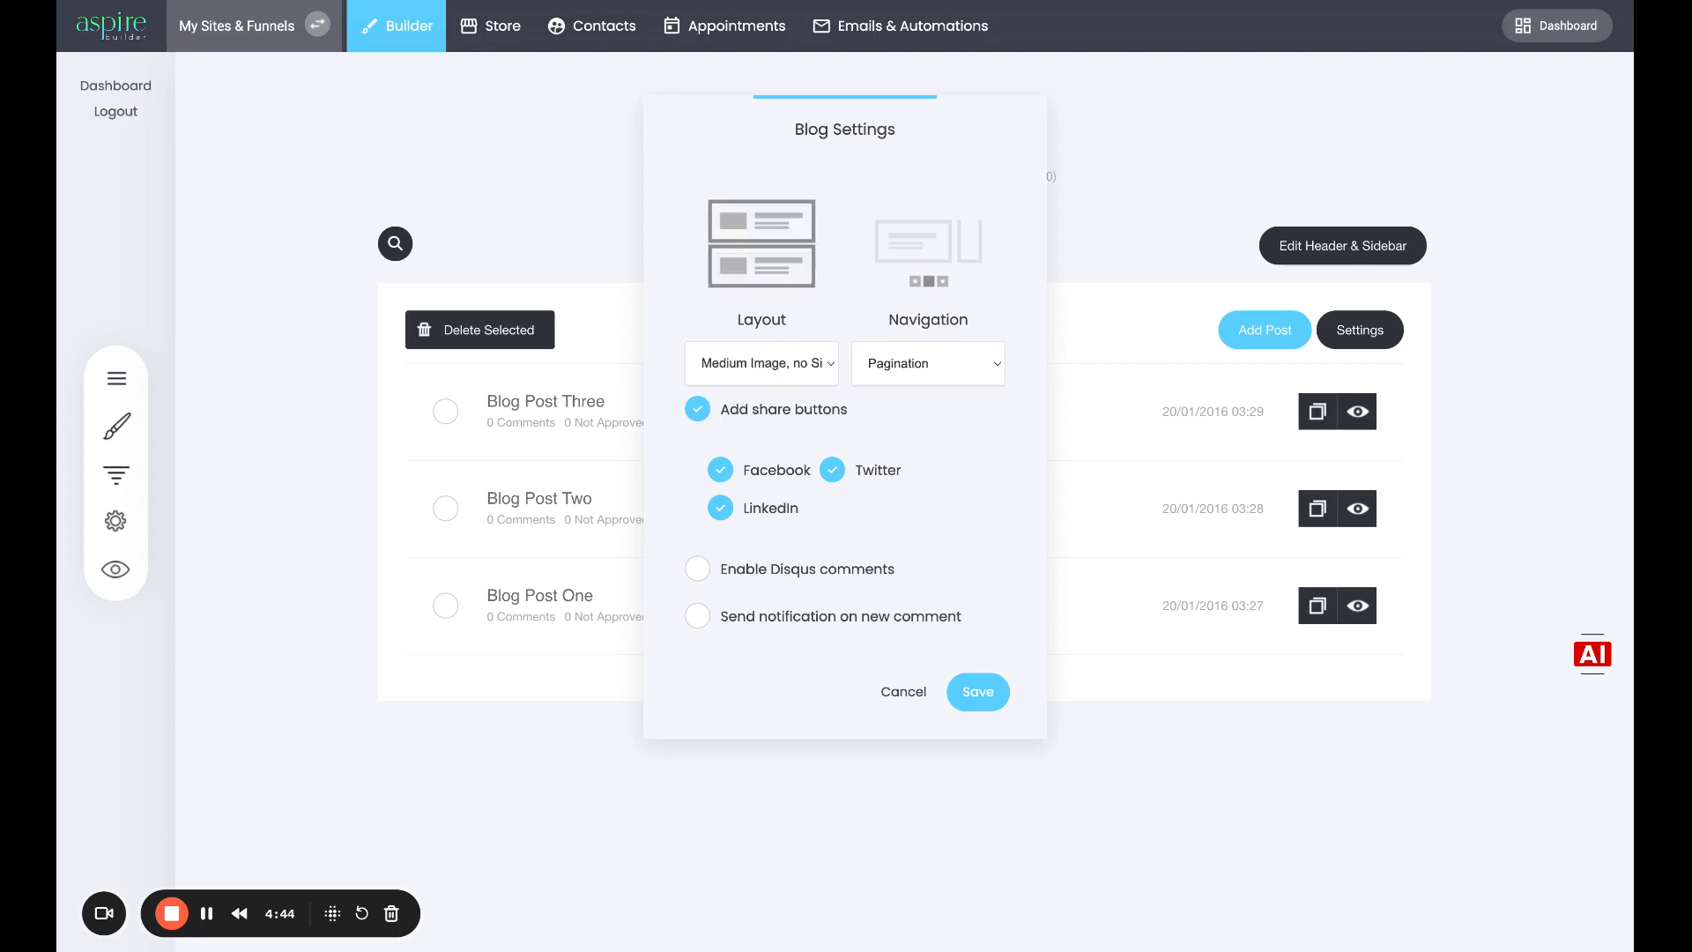
pyautogui.click(812, 370)
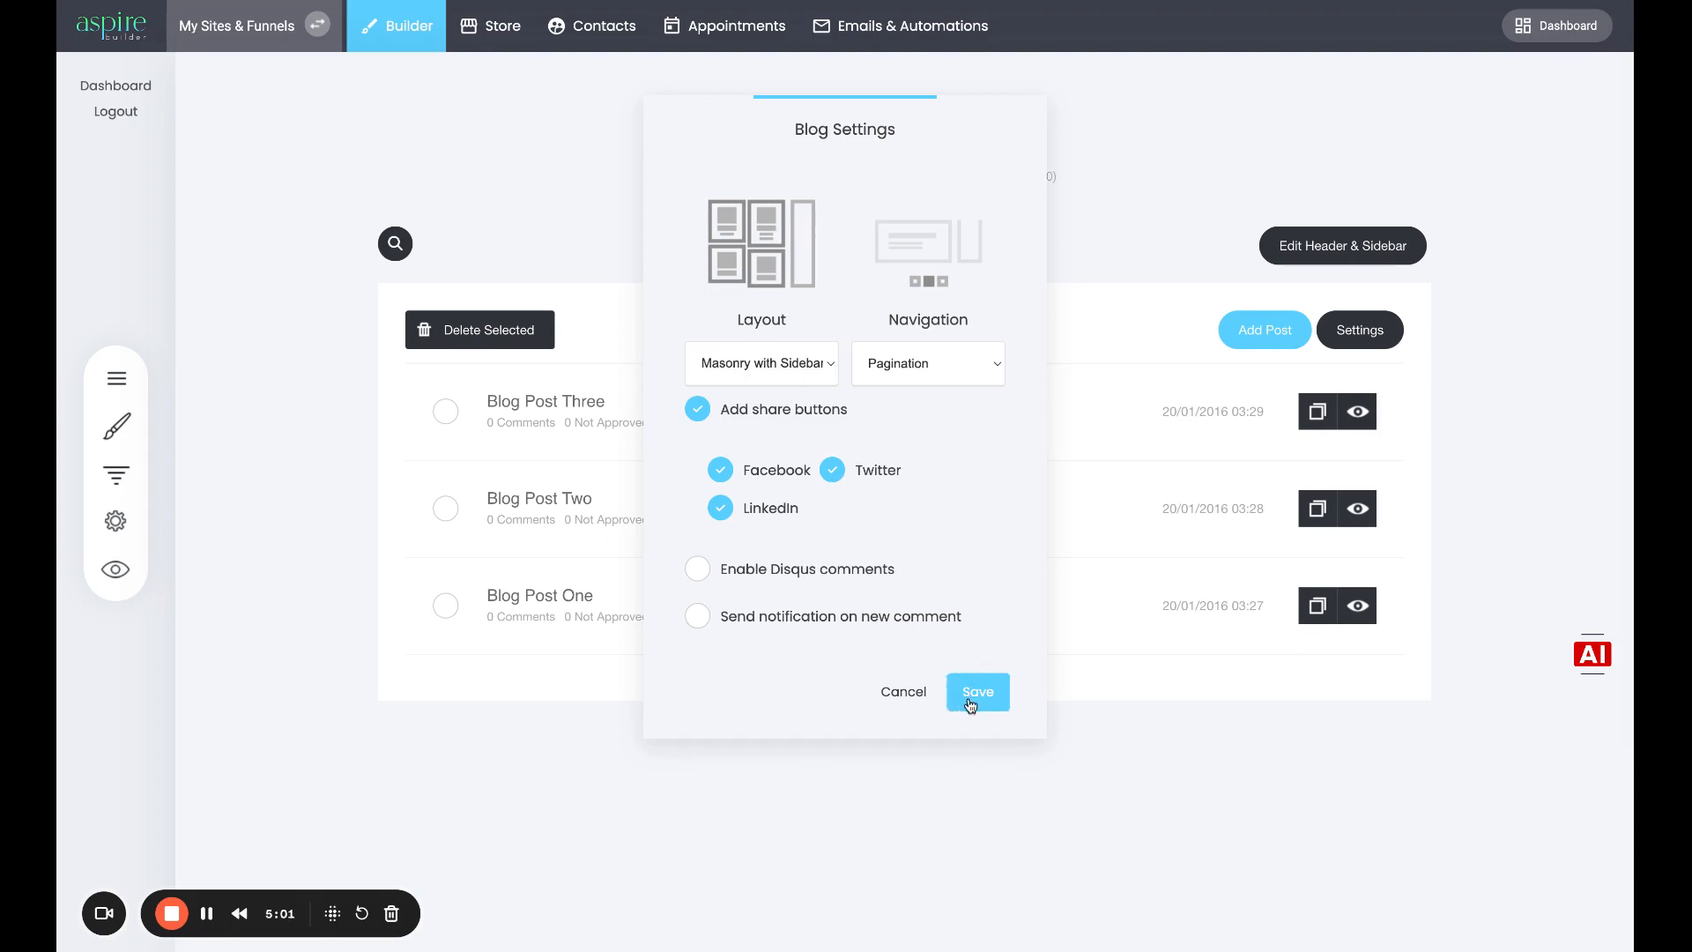
pyautogui.click(979, 704)
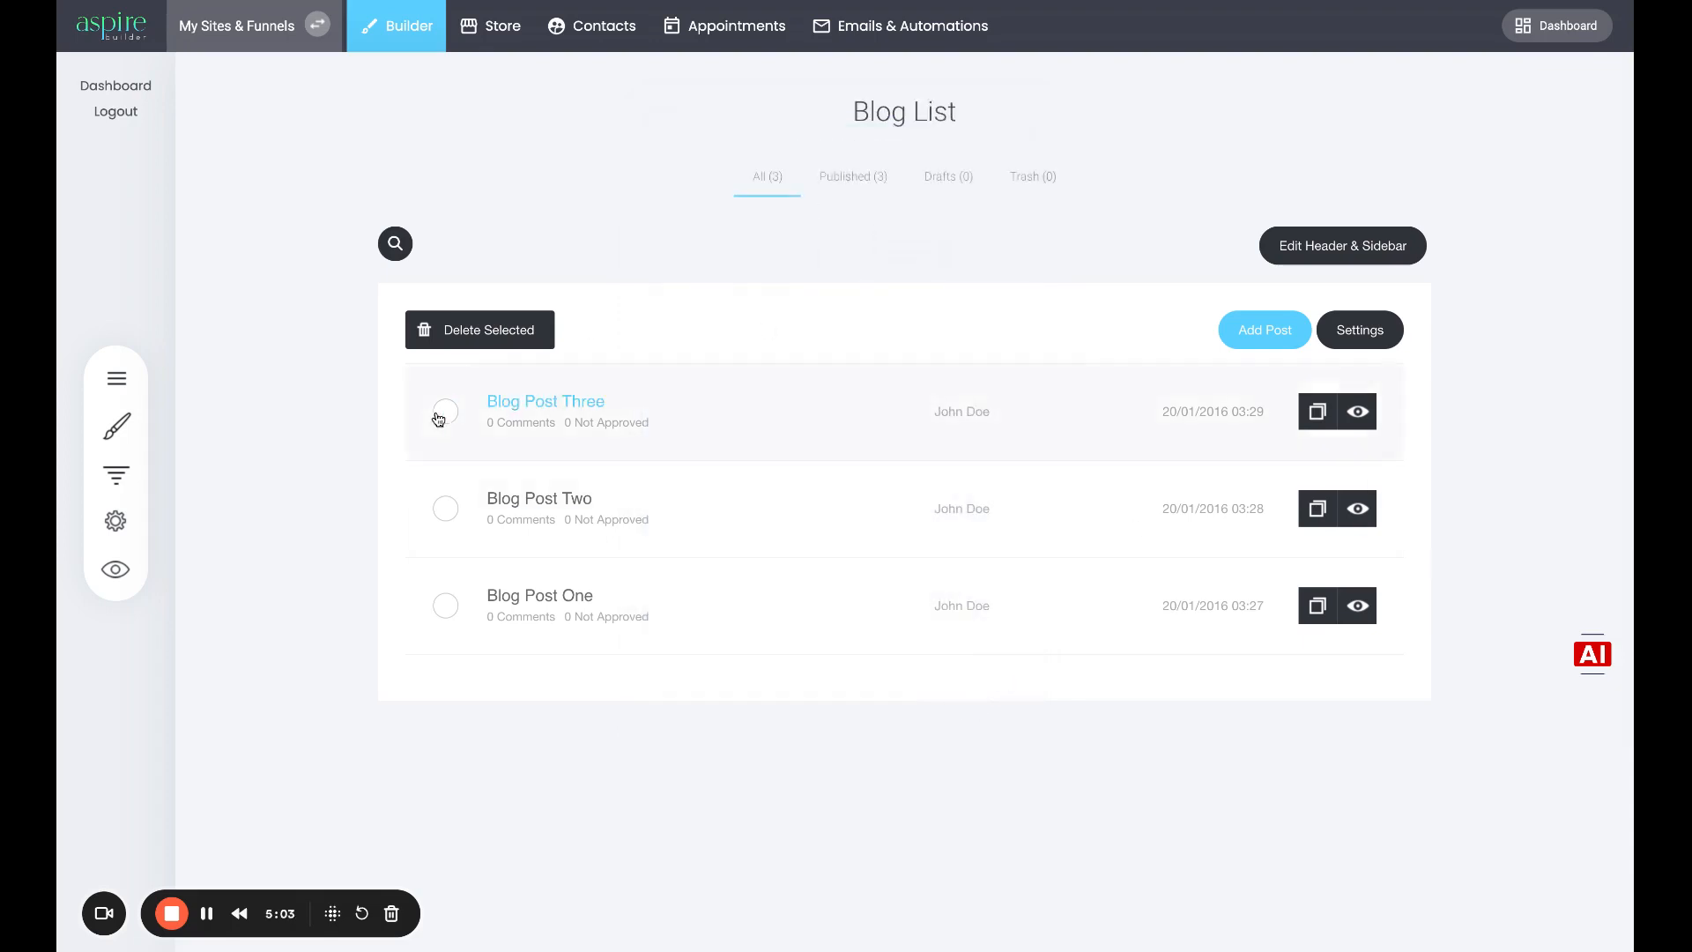
# Preview the blog page's masonry layout from the posts down to the footer, and close the preview.
pyautogui.click(115, 568)
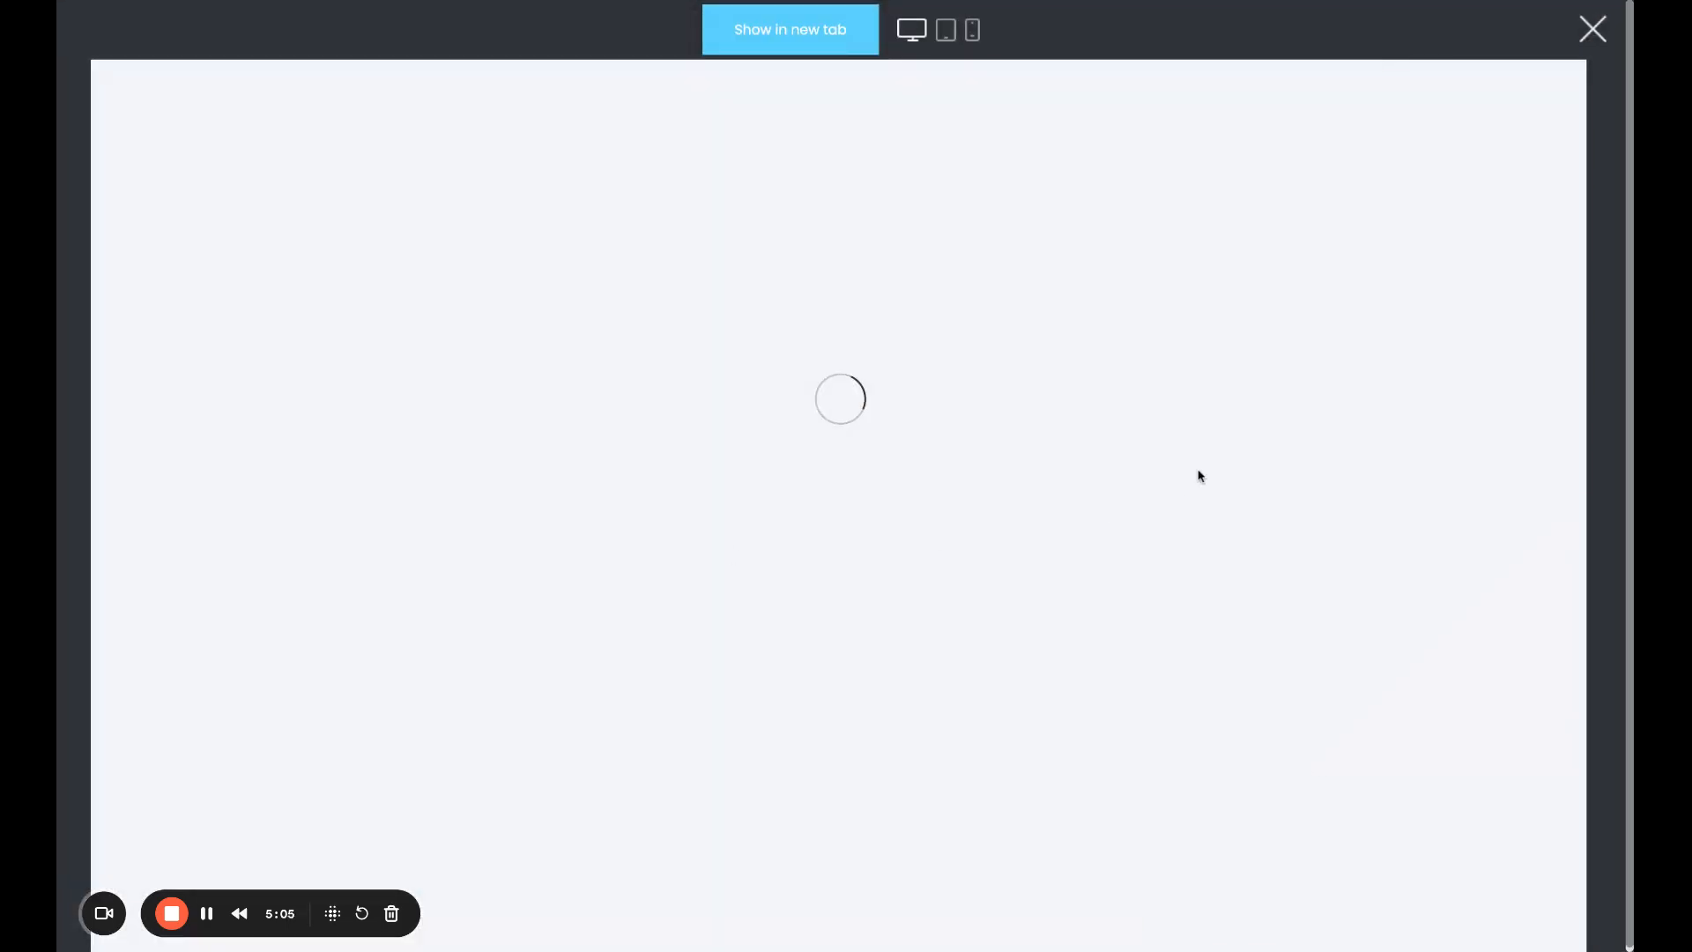
pyautogui.scroll(-5, 895, 566)
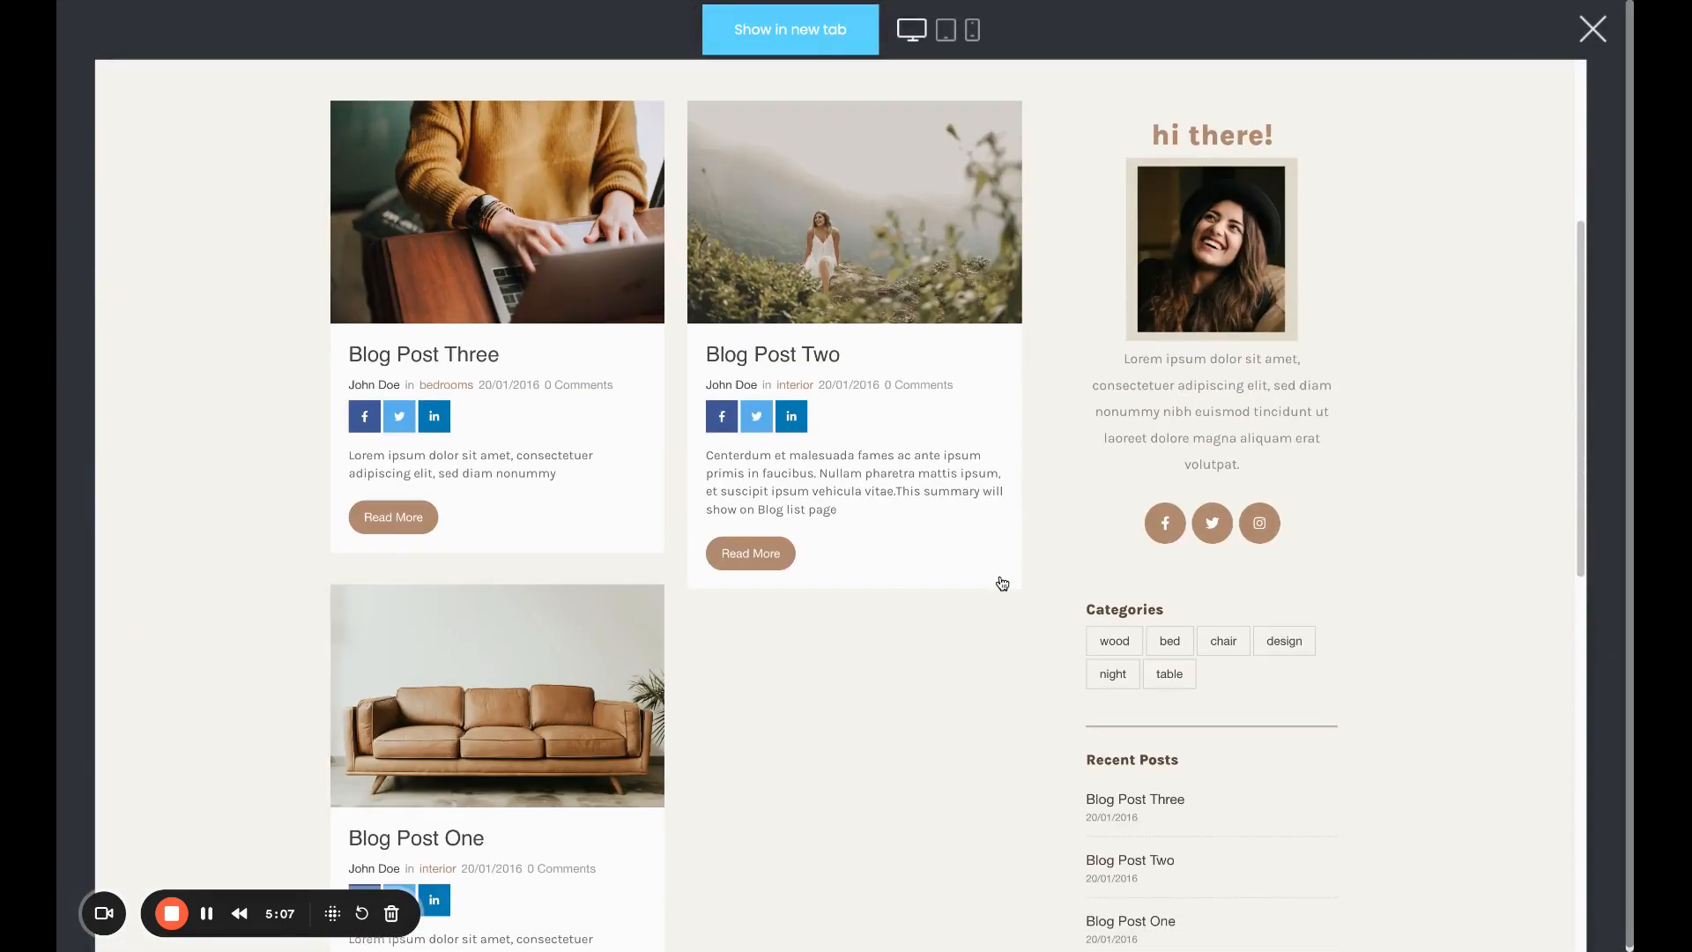
pyautogui.scroll(-3, 1002, 583)
pyautogui.scroll(-5, 1001, 581)
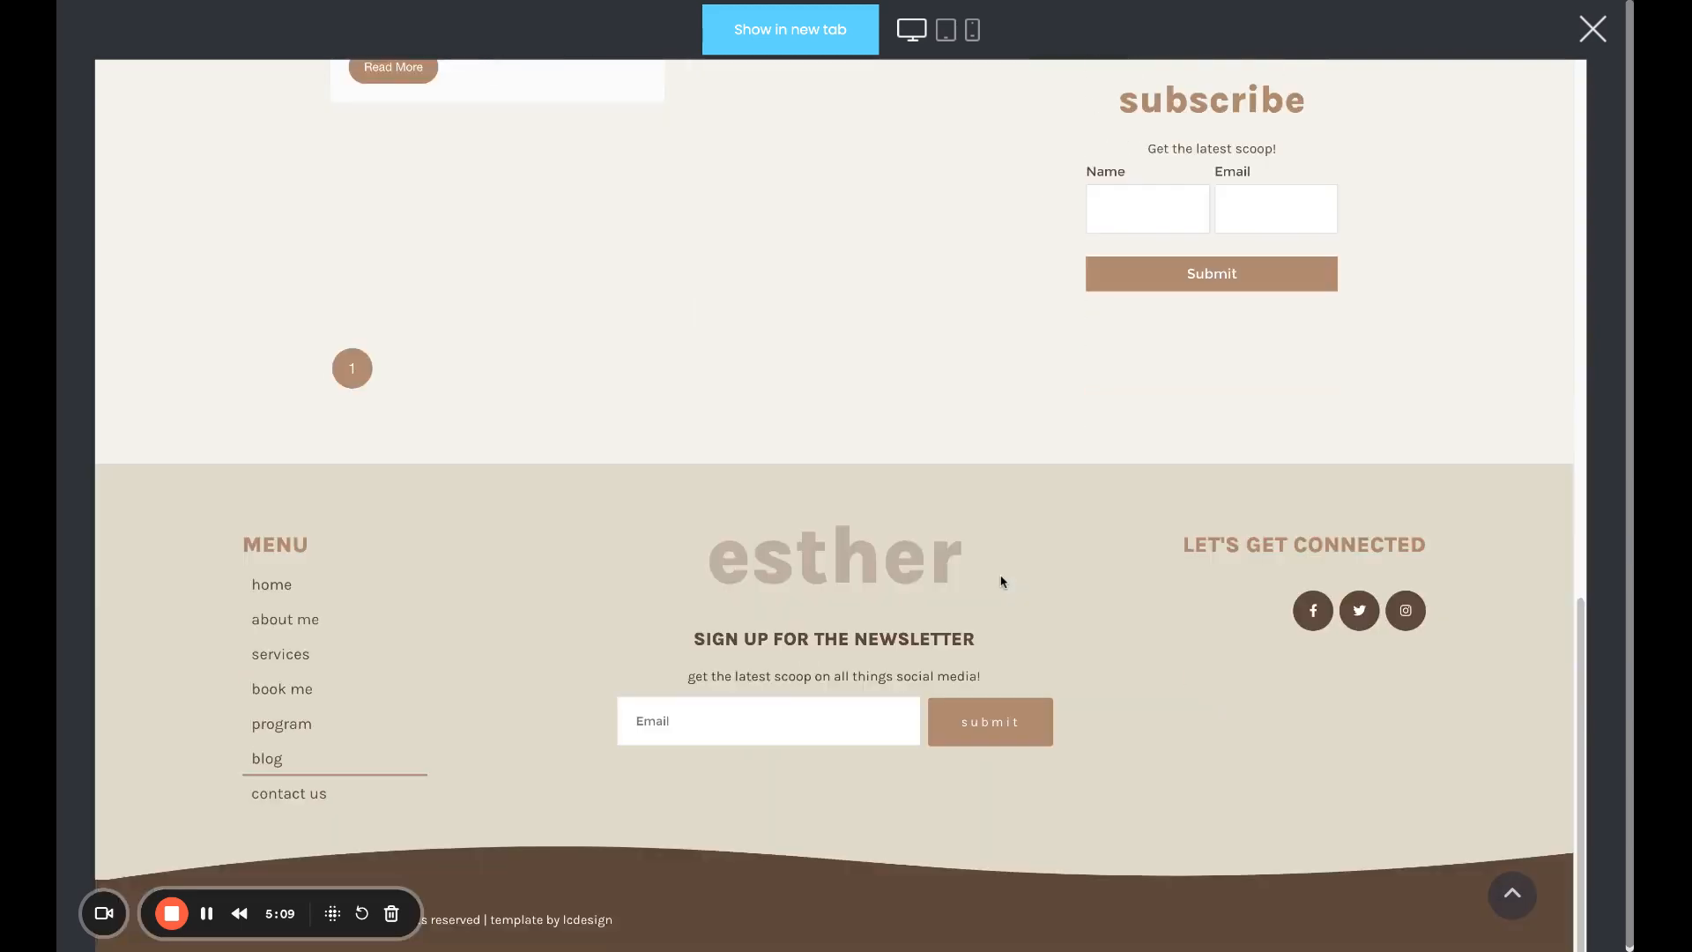
pyautogui.scroll(12, 1001, 582)
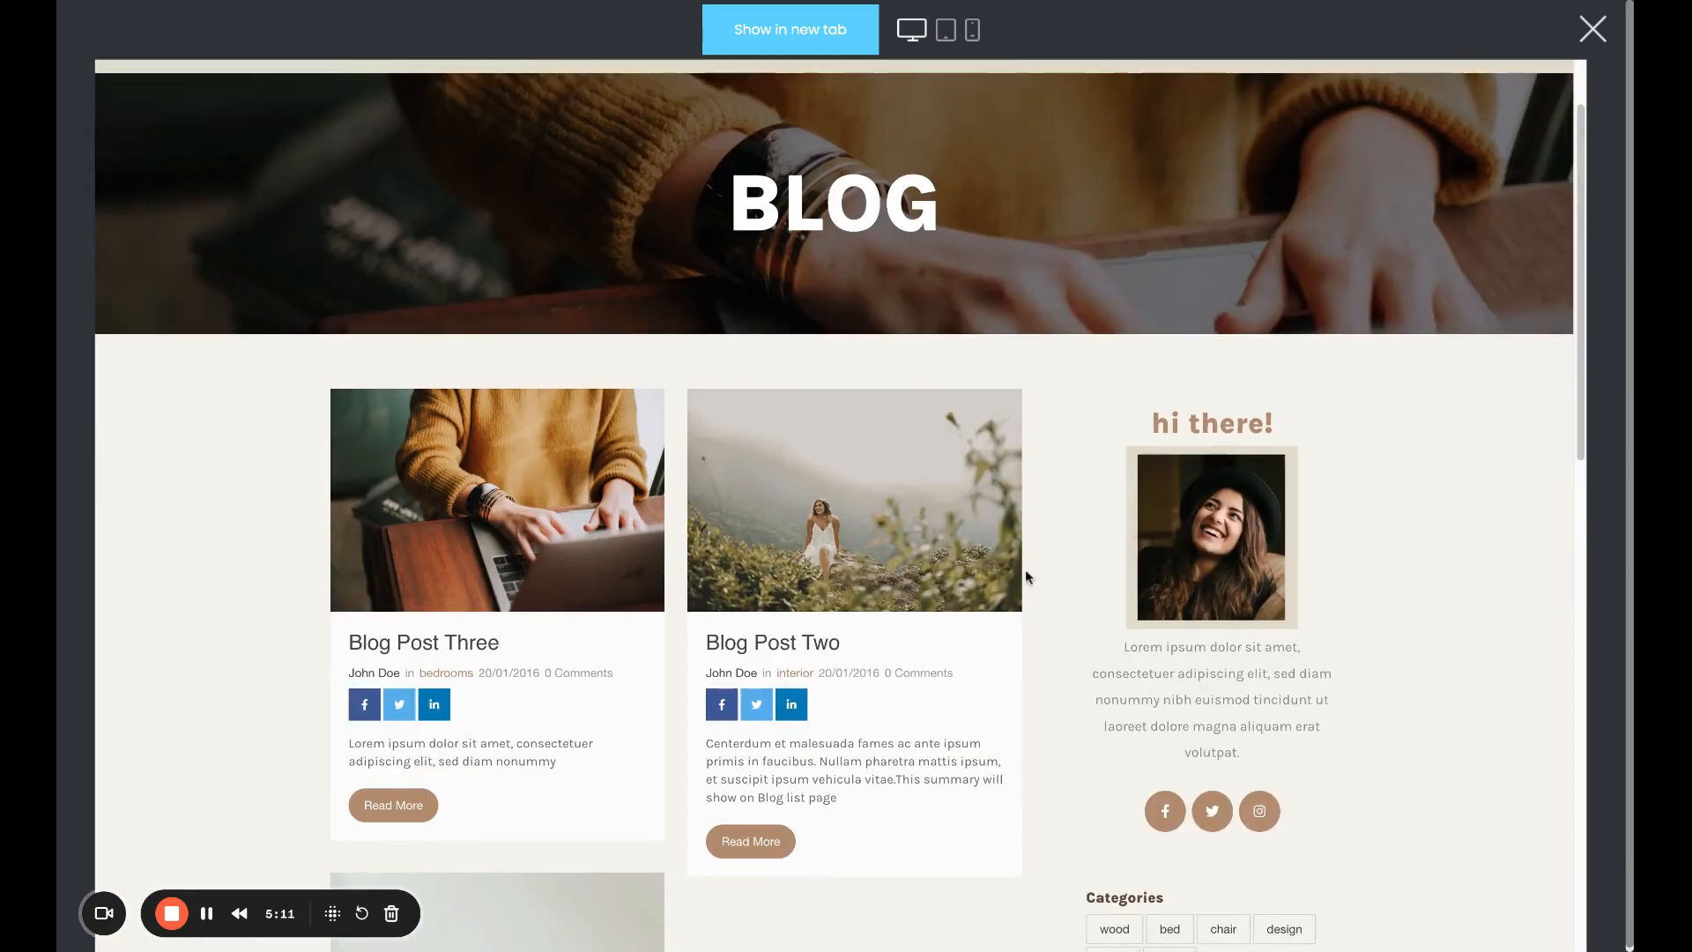
pyautogui.click(1613, 35)
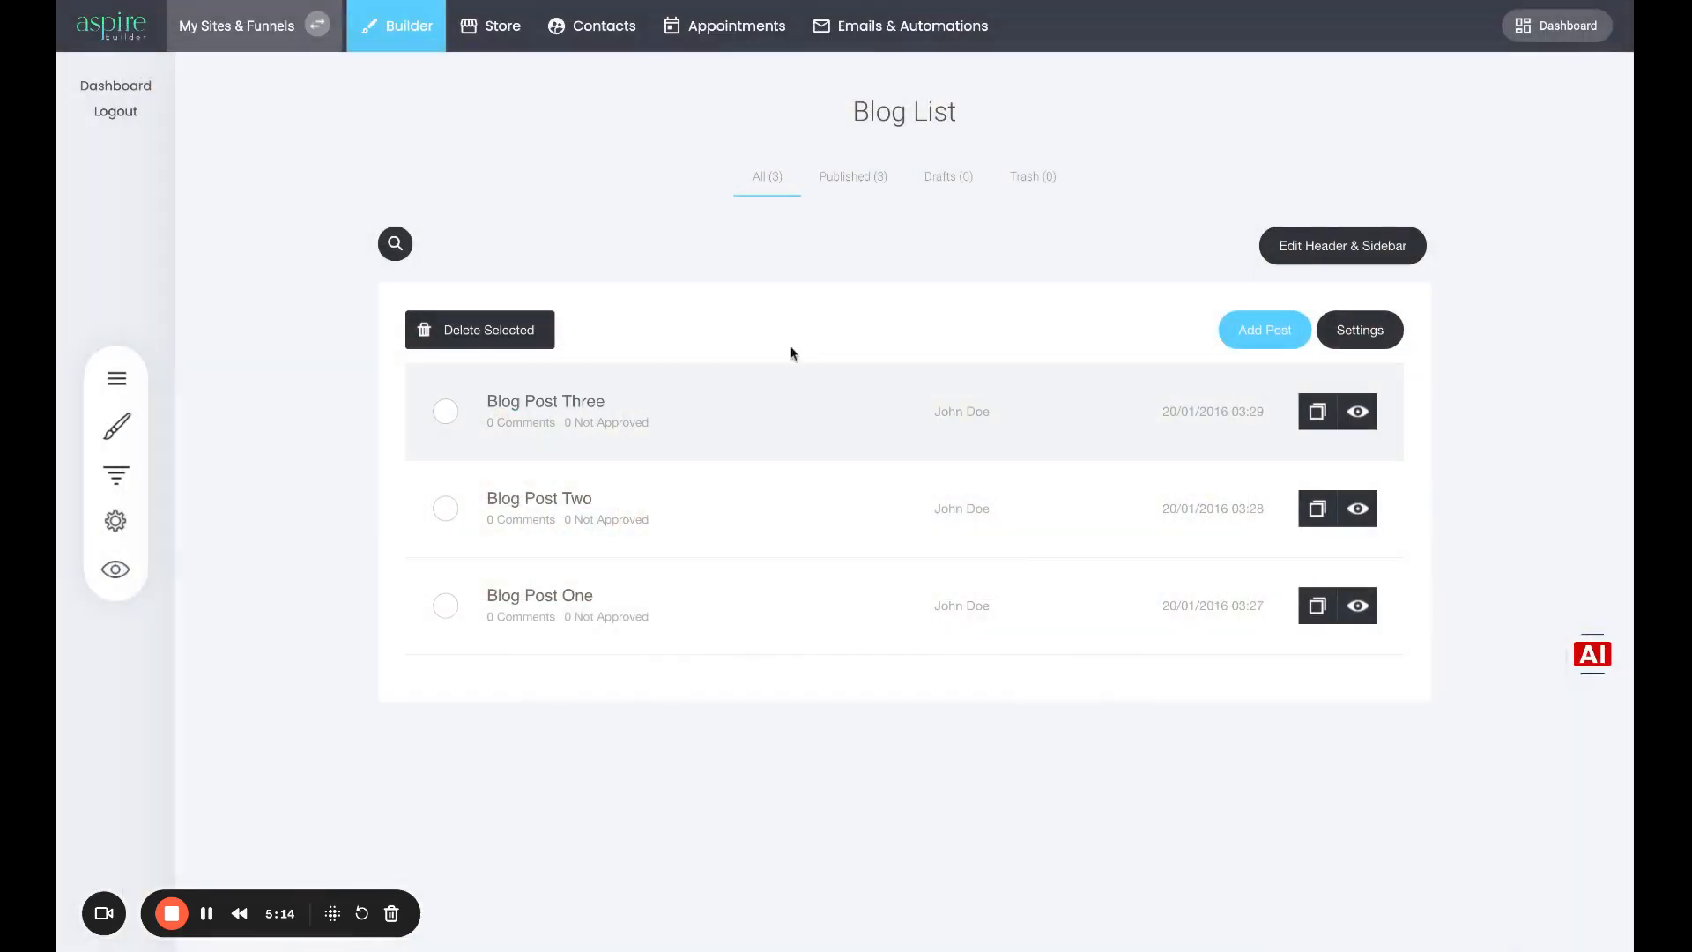
# Change the blog's navigation to Load More Button in the blog settings and save.
pyautogui.click(1354, 333)
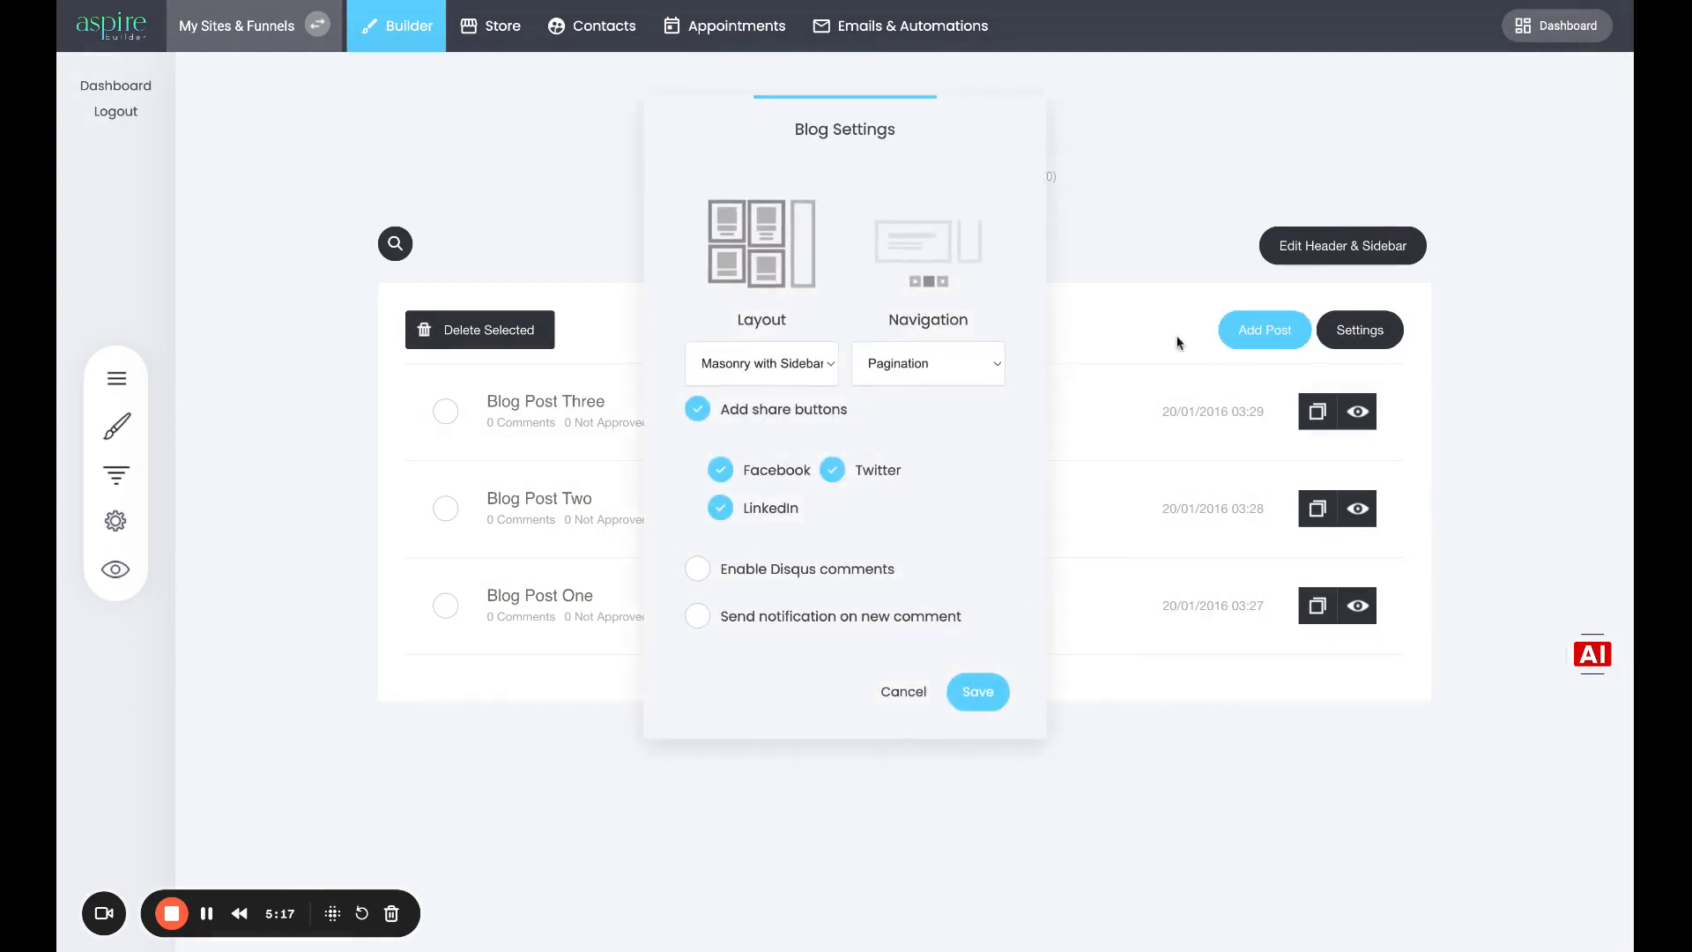
pyautogui.click(937, 369)
pyautogui.click(946, 389)
pyautogui.click(945, 379)
pyautogui.click(936, 367)
pyautogui.click(940, 369)
pyautogui.click(936, 393)
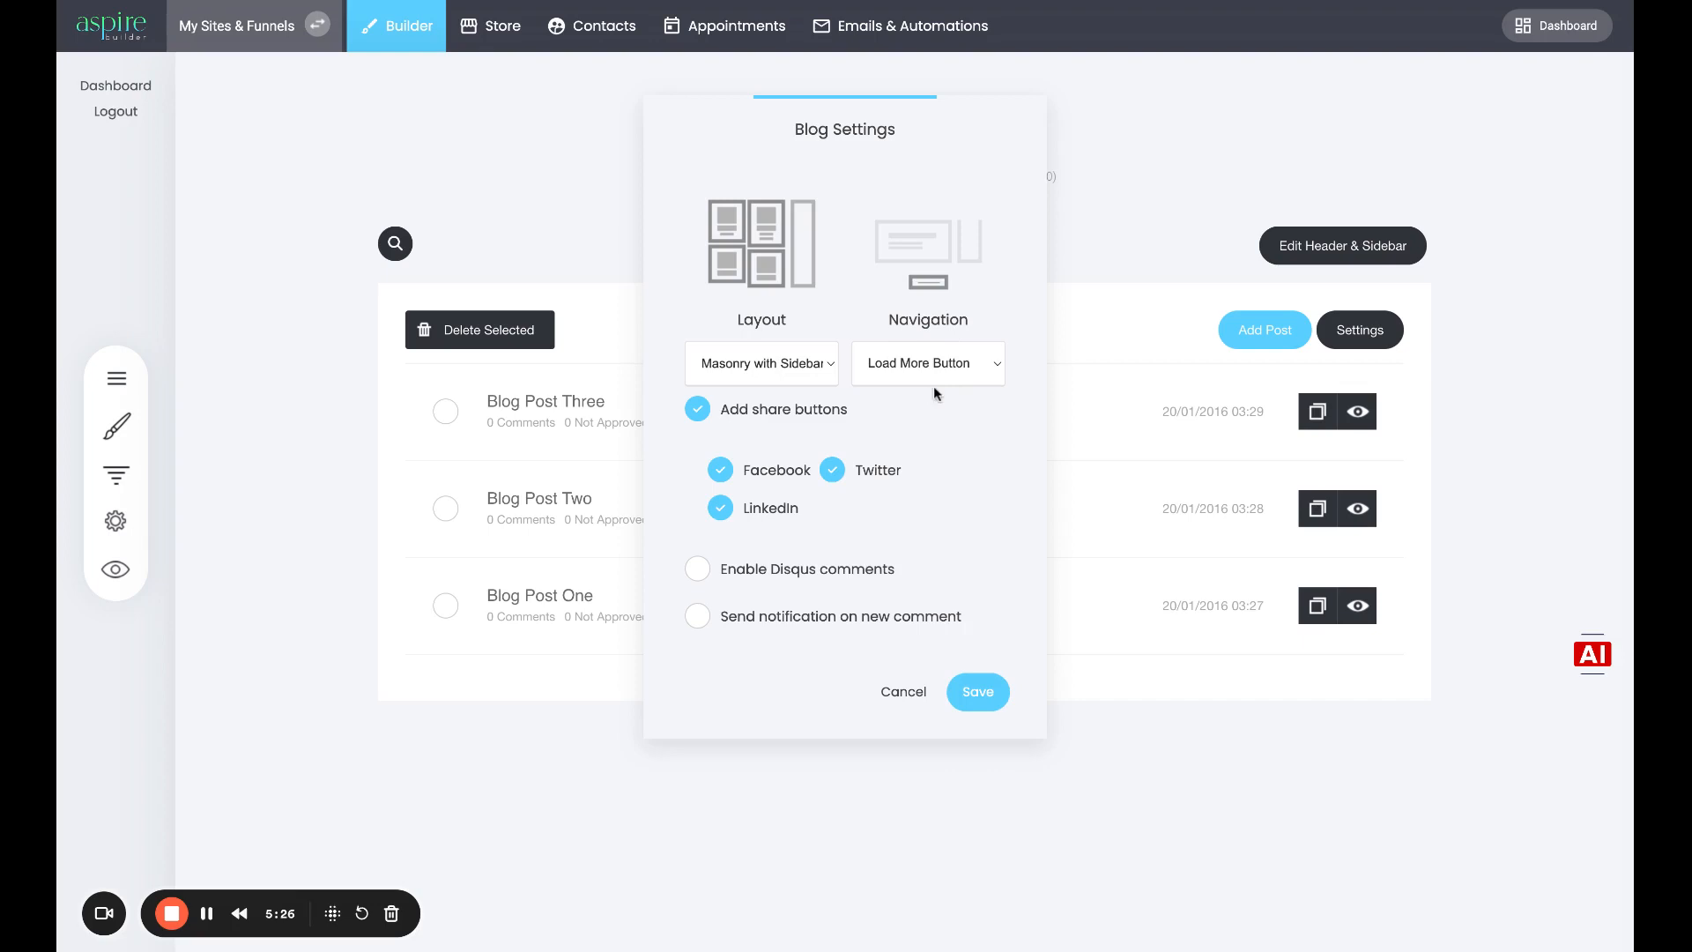
pyautogui.click(1006, 694)
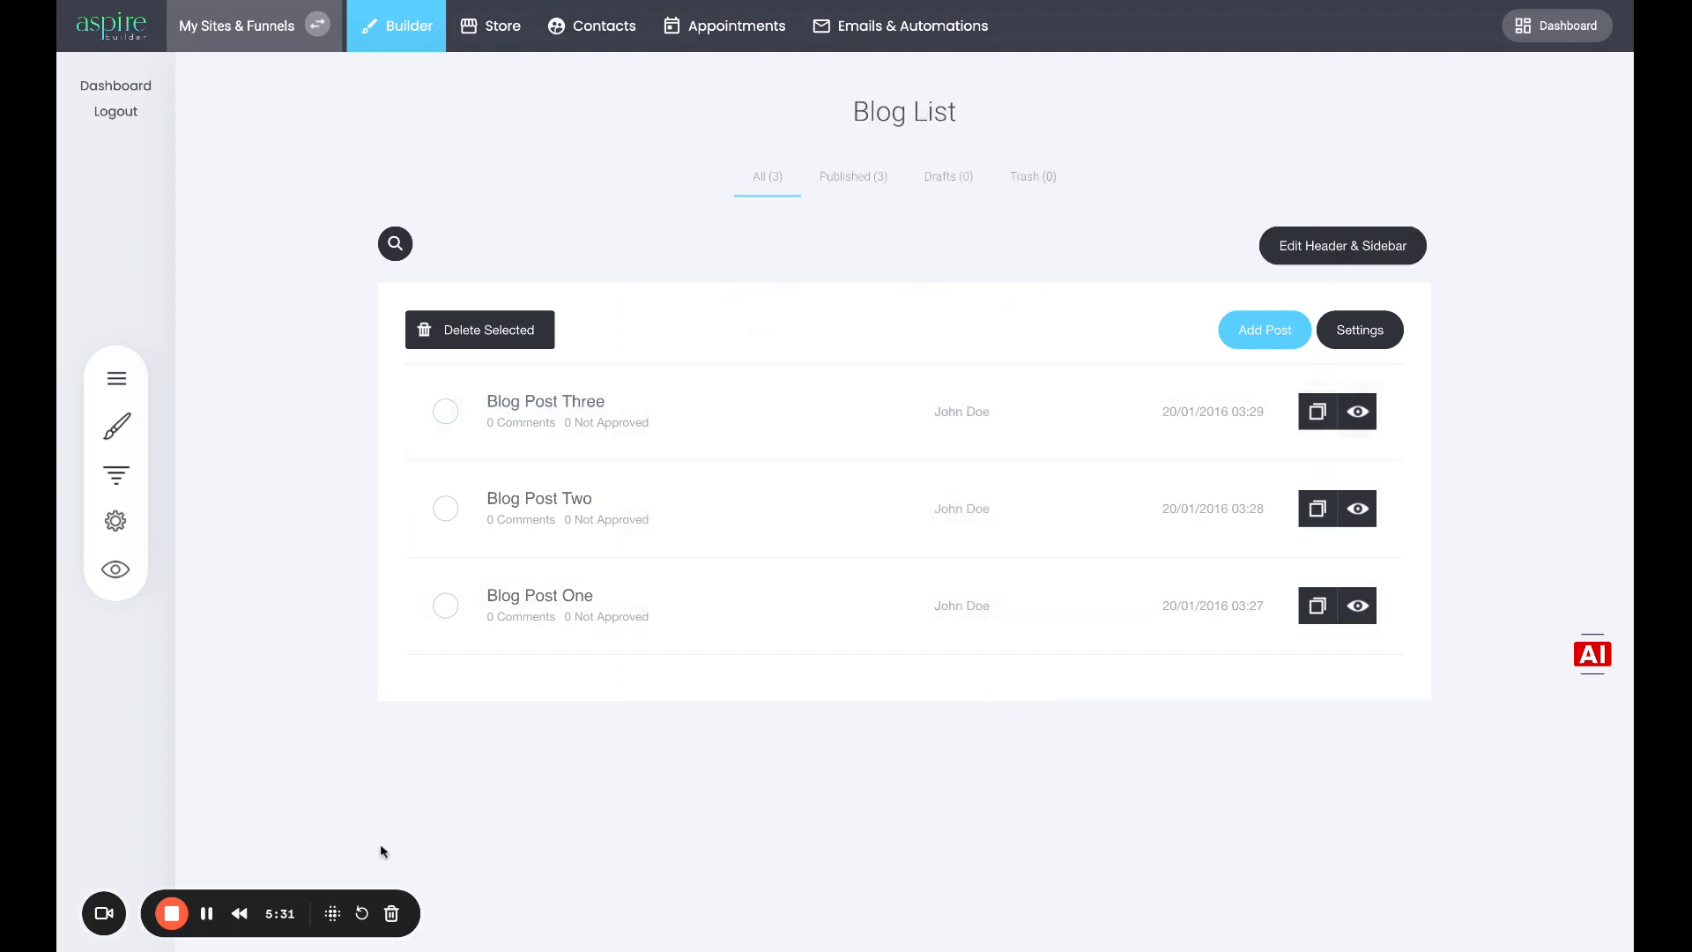
# Preview the blog page again, checking the area below the posts for the new navigation style and reviewing the sidebar.
pyautogui.click(114, 570)
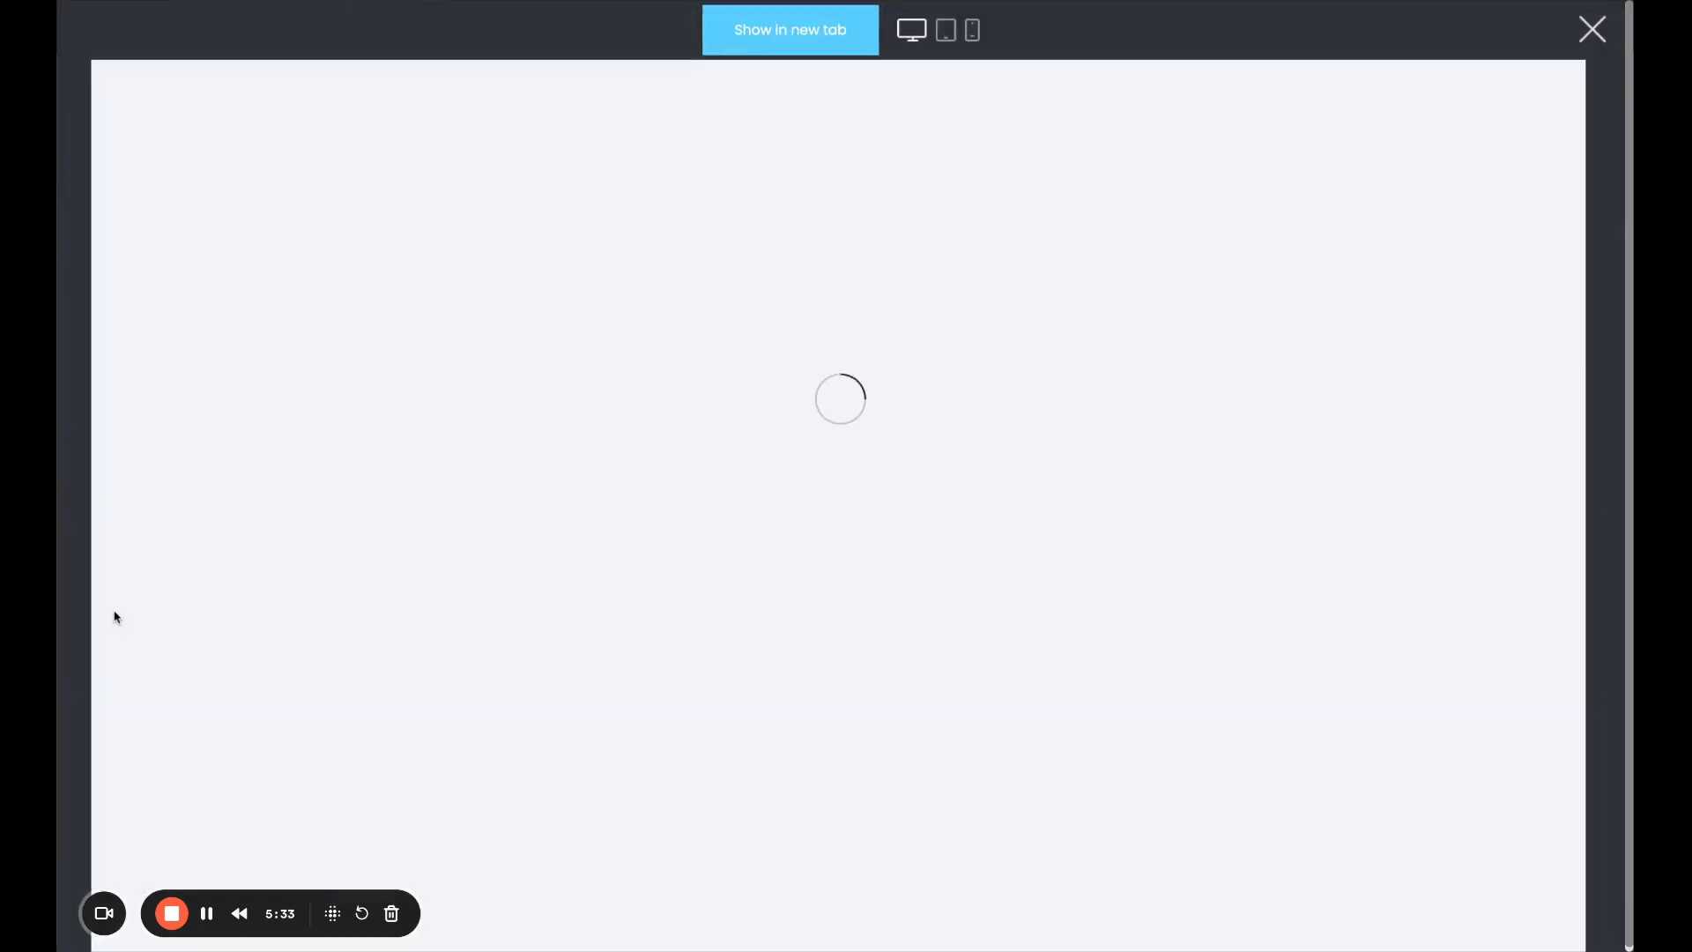
pyautogui.scroll(-10, 1053, 476)
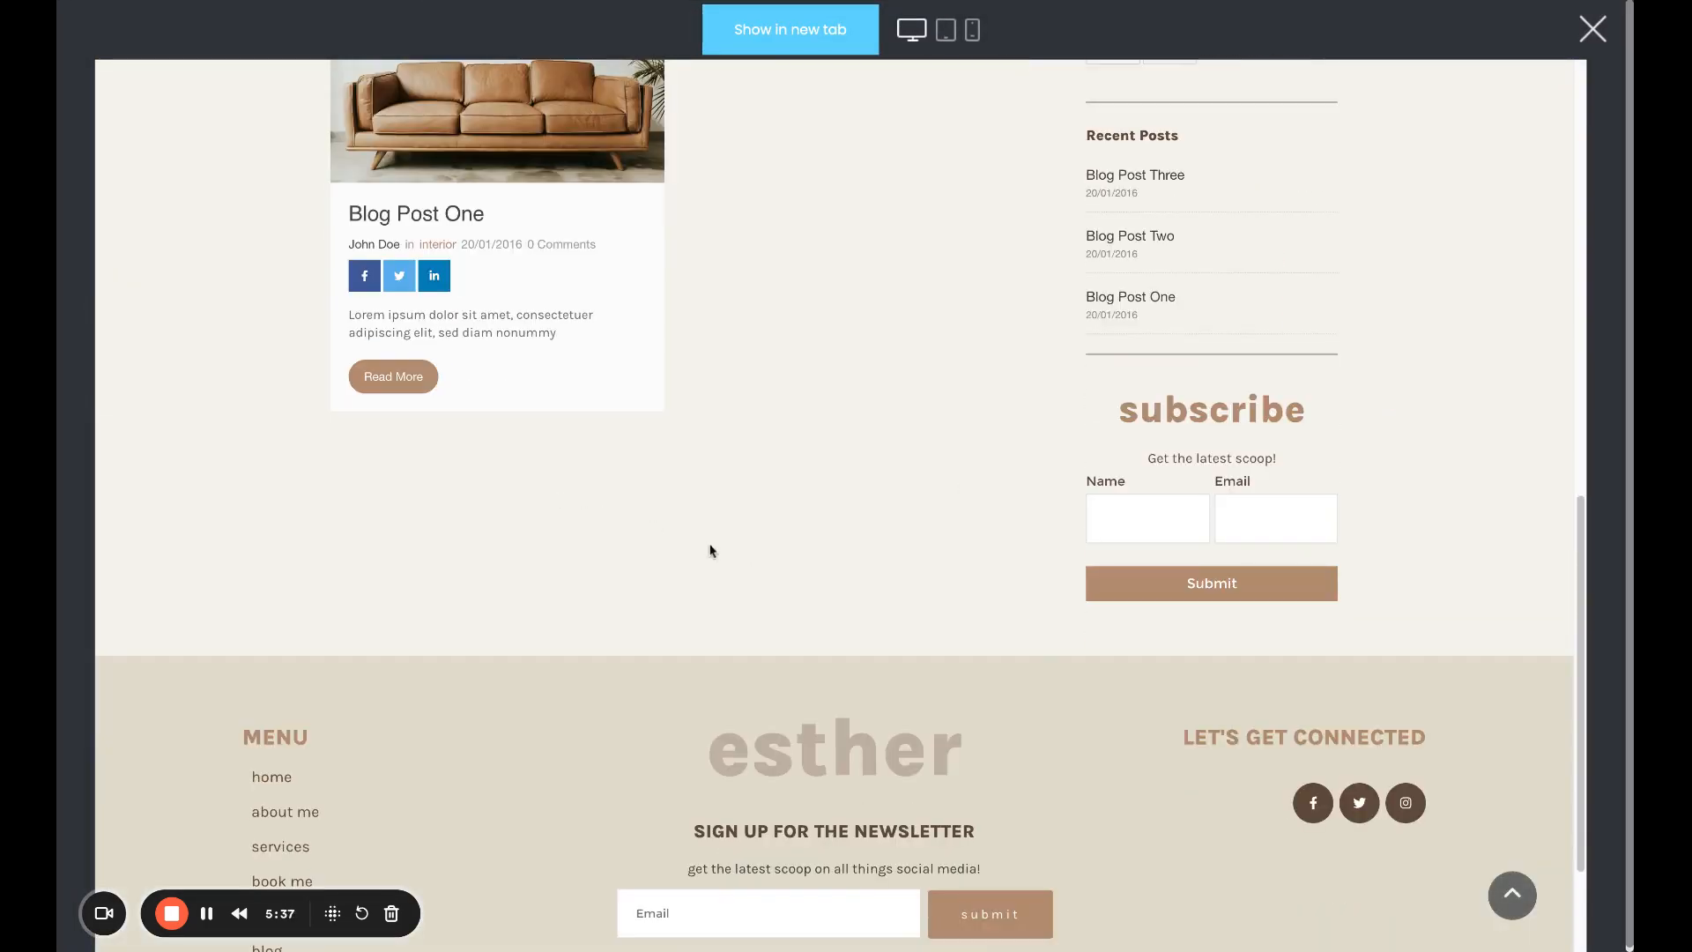
pyautogui.scroll(4, 842, 408)
pyautogui.scroll(4, 1019, 299)
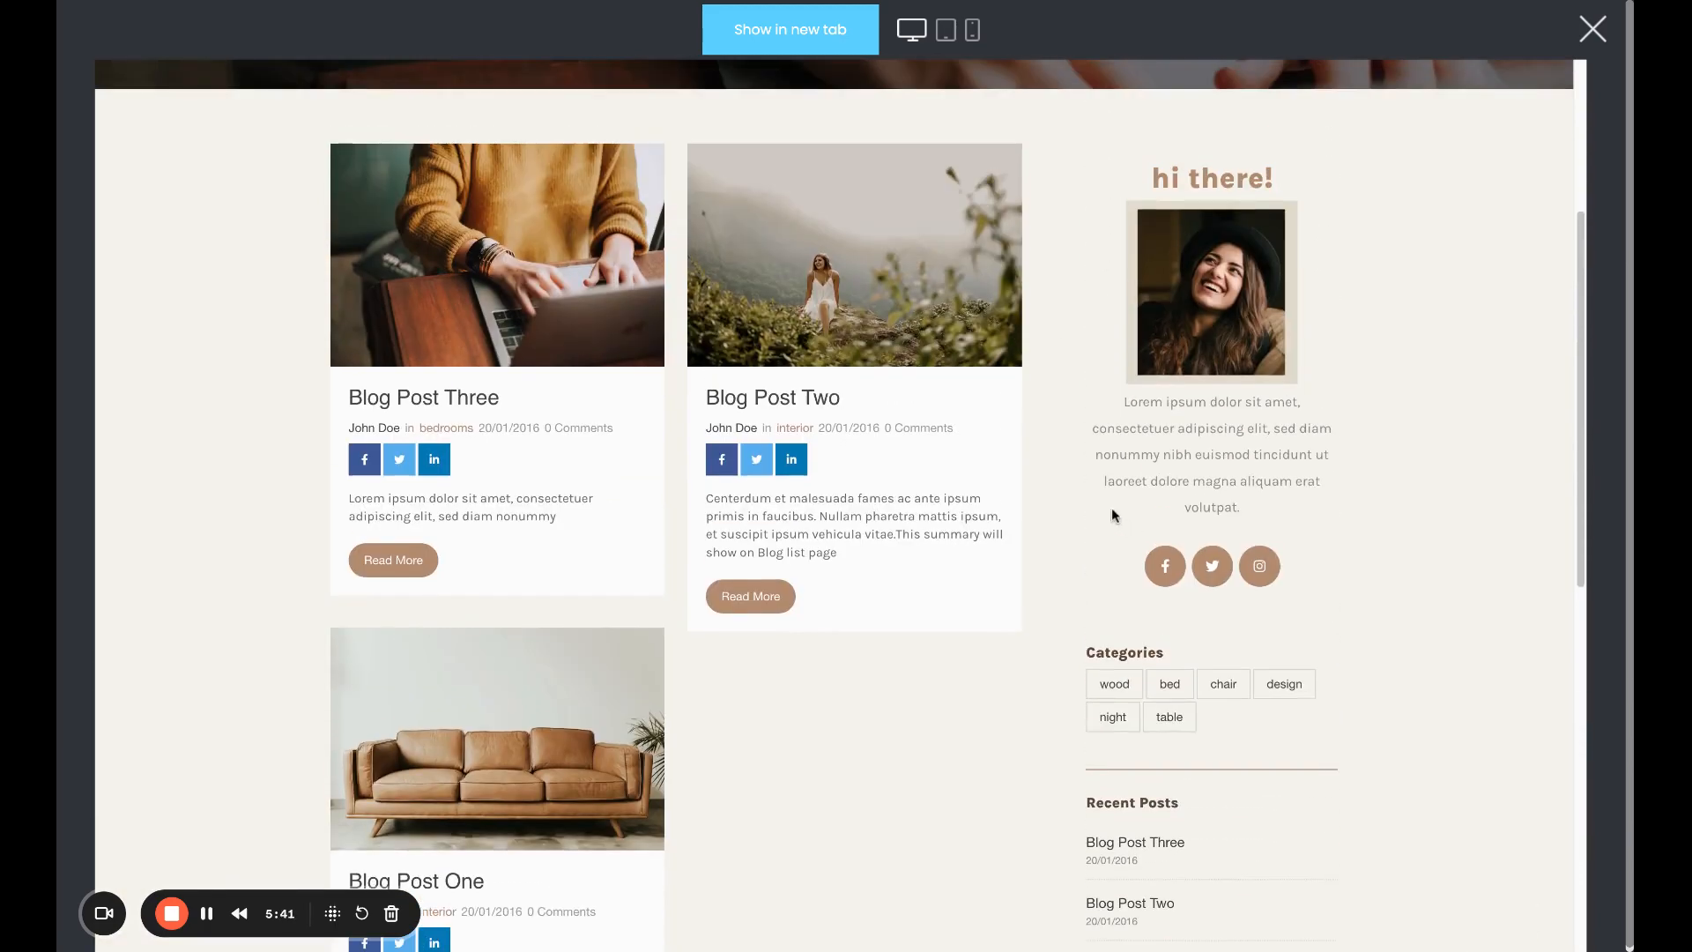
pyautogui.scroll(-1, 1082, 488)
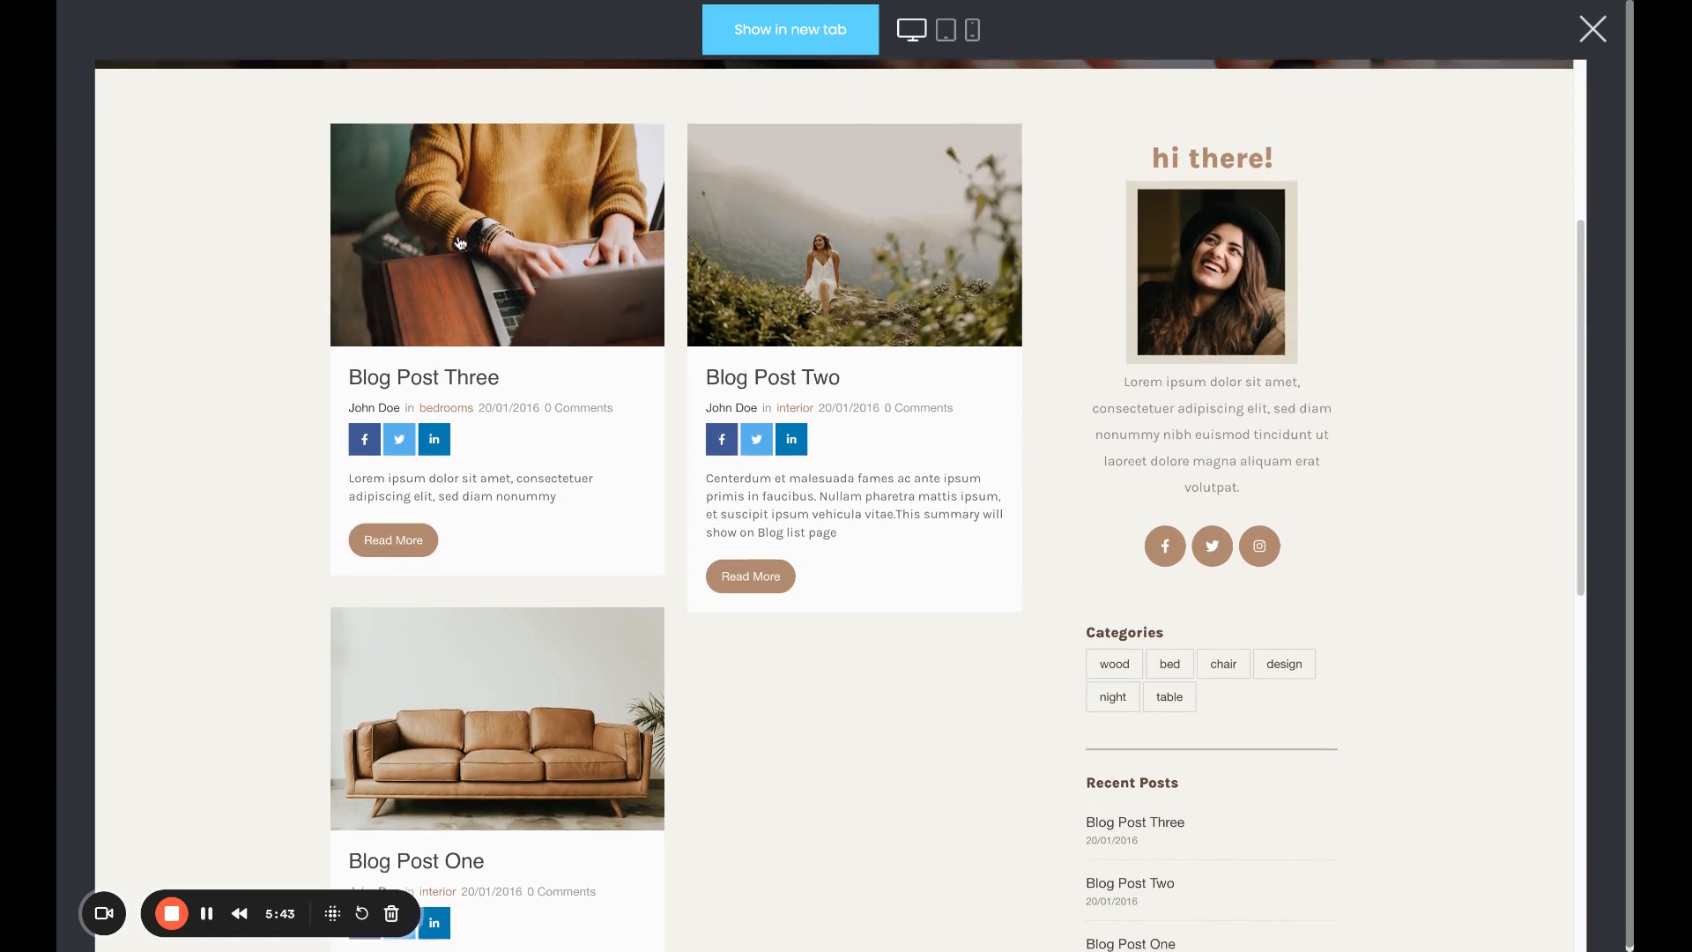
pyautogui.scroll(-9, 831, 498)
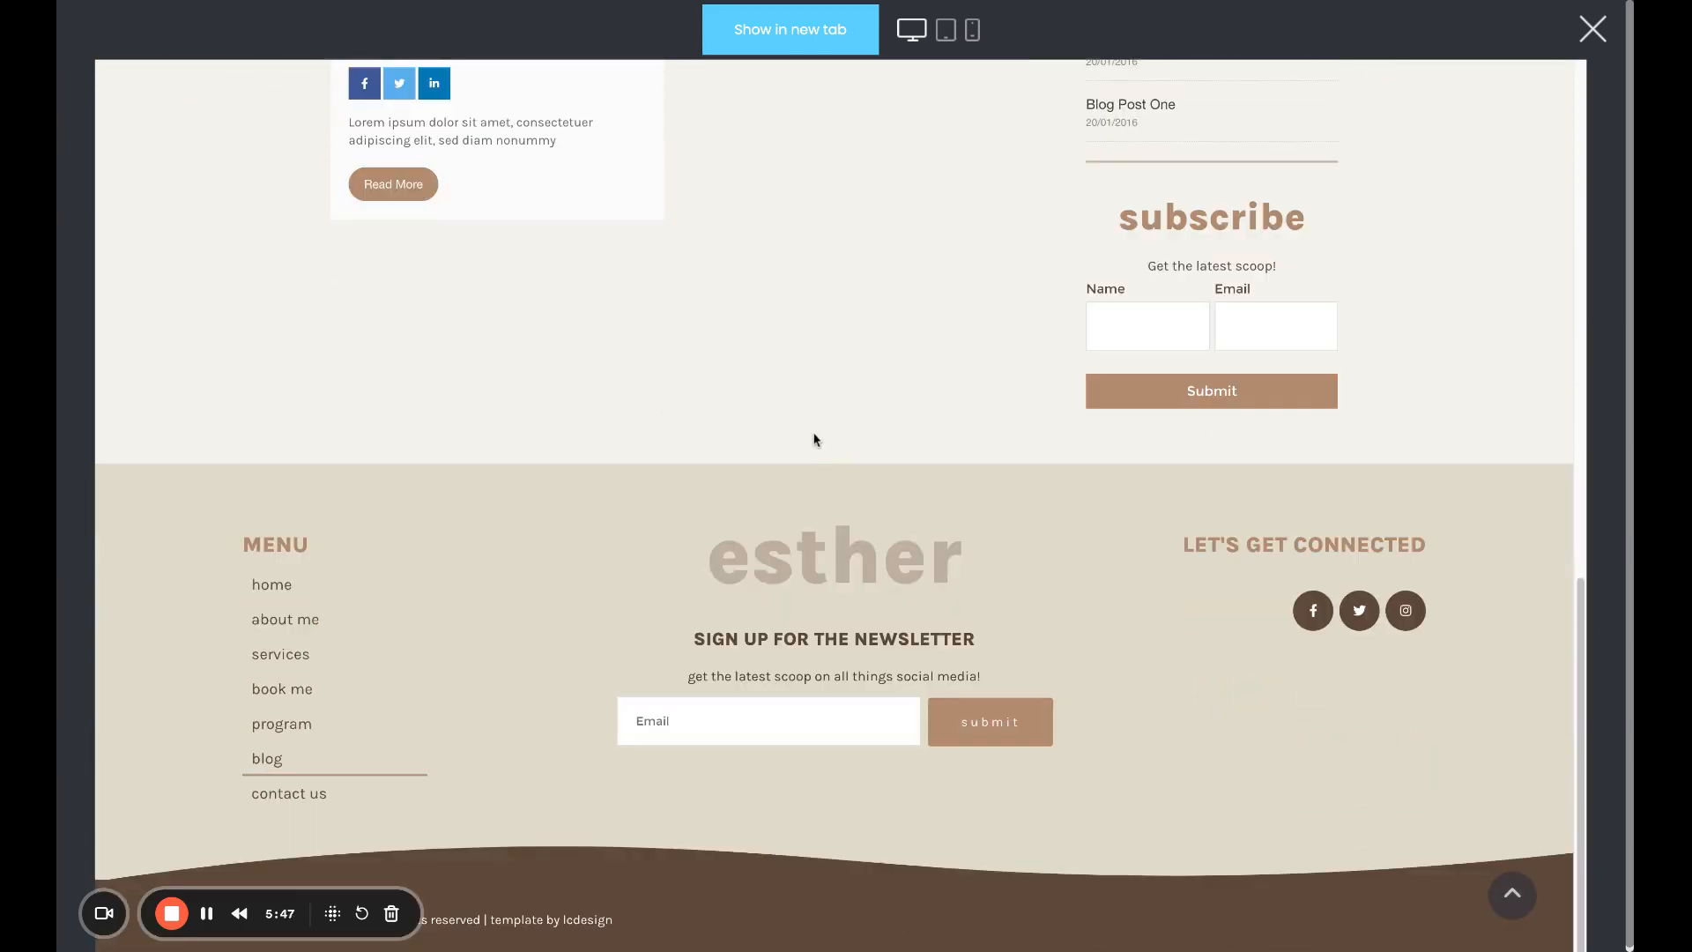
pyautogui.scroll(10, 809, 436)
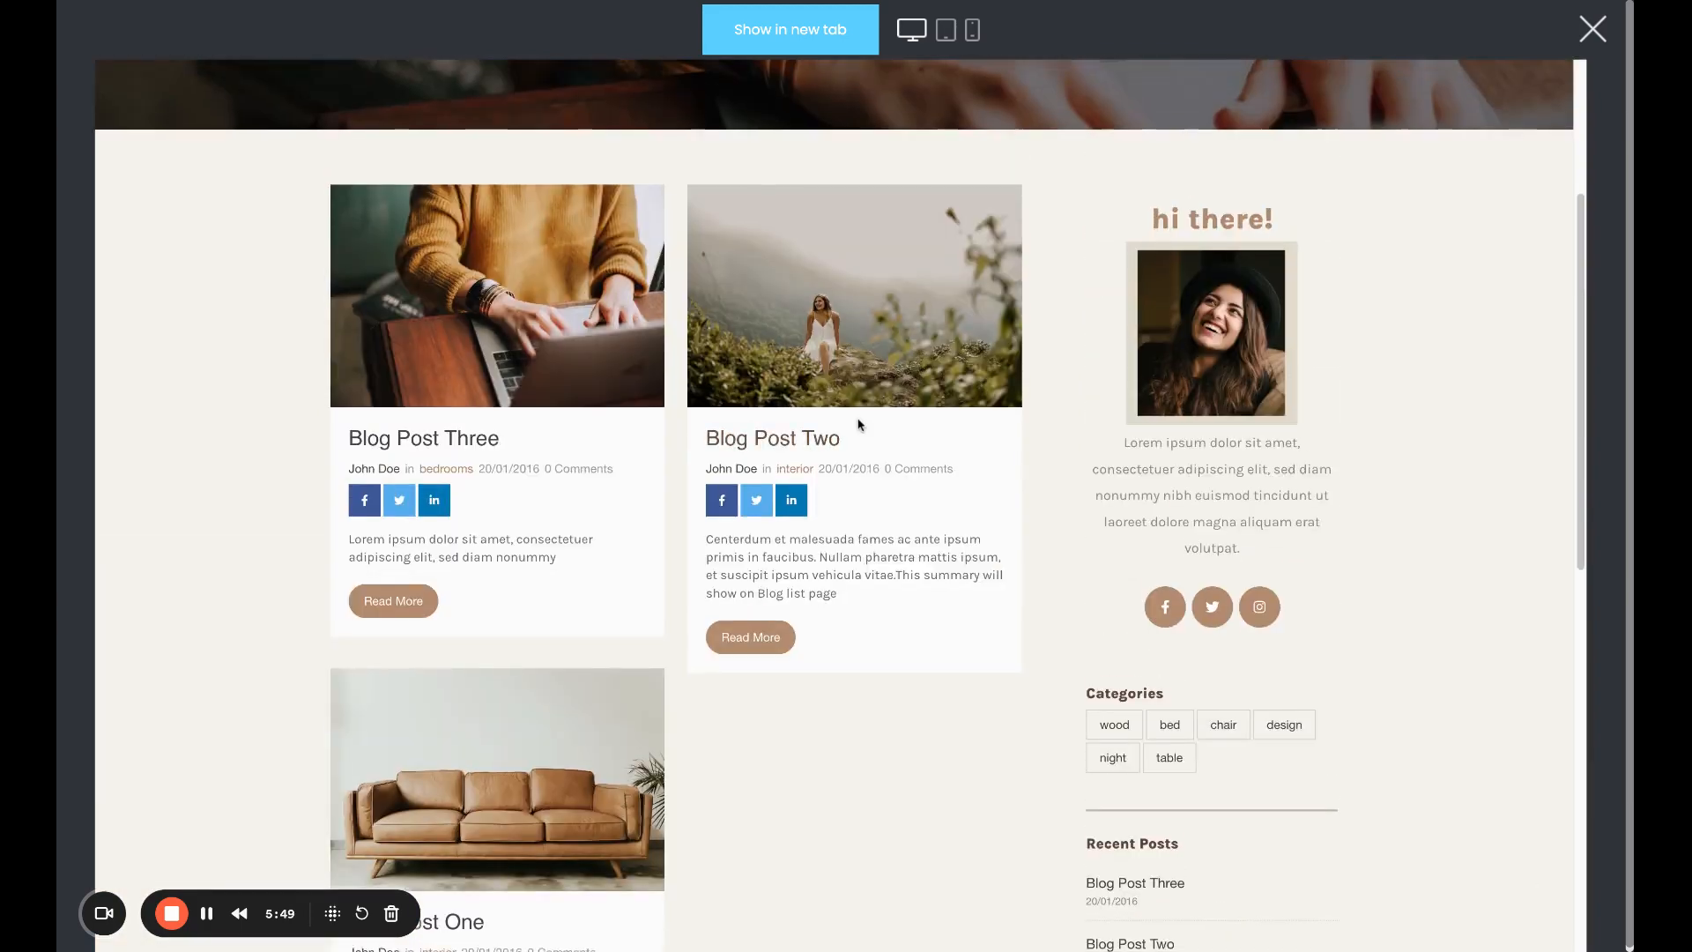
# Review the previewed blog page down to the subscribe form and close the preview.
pyautogui.scroll(-4, 861, 424)
pyautogui.scroll(-2, 861, 424)
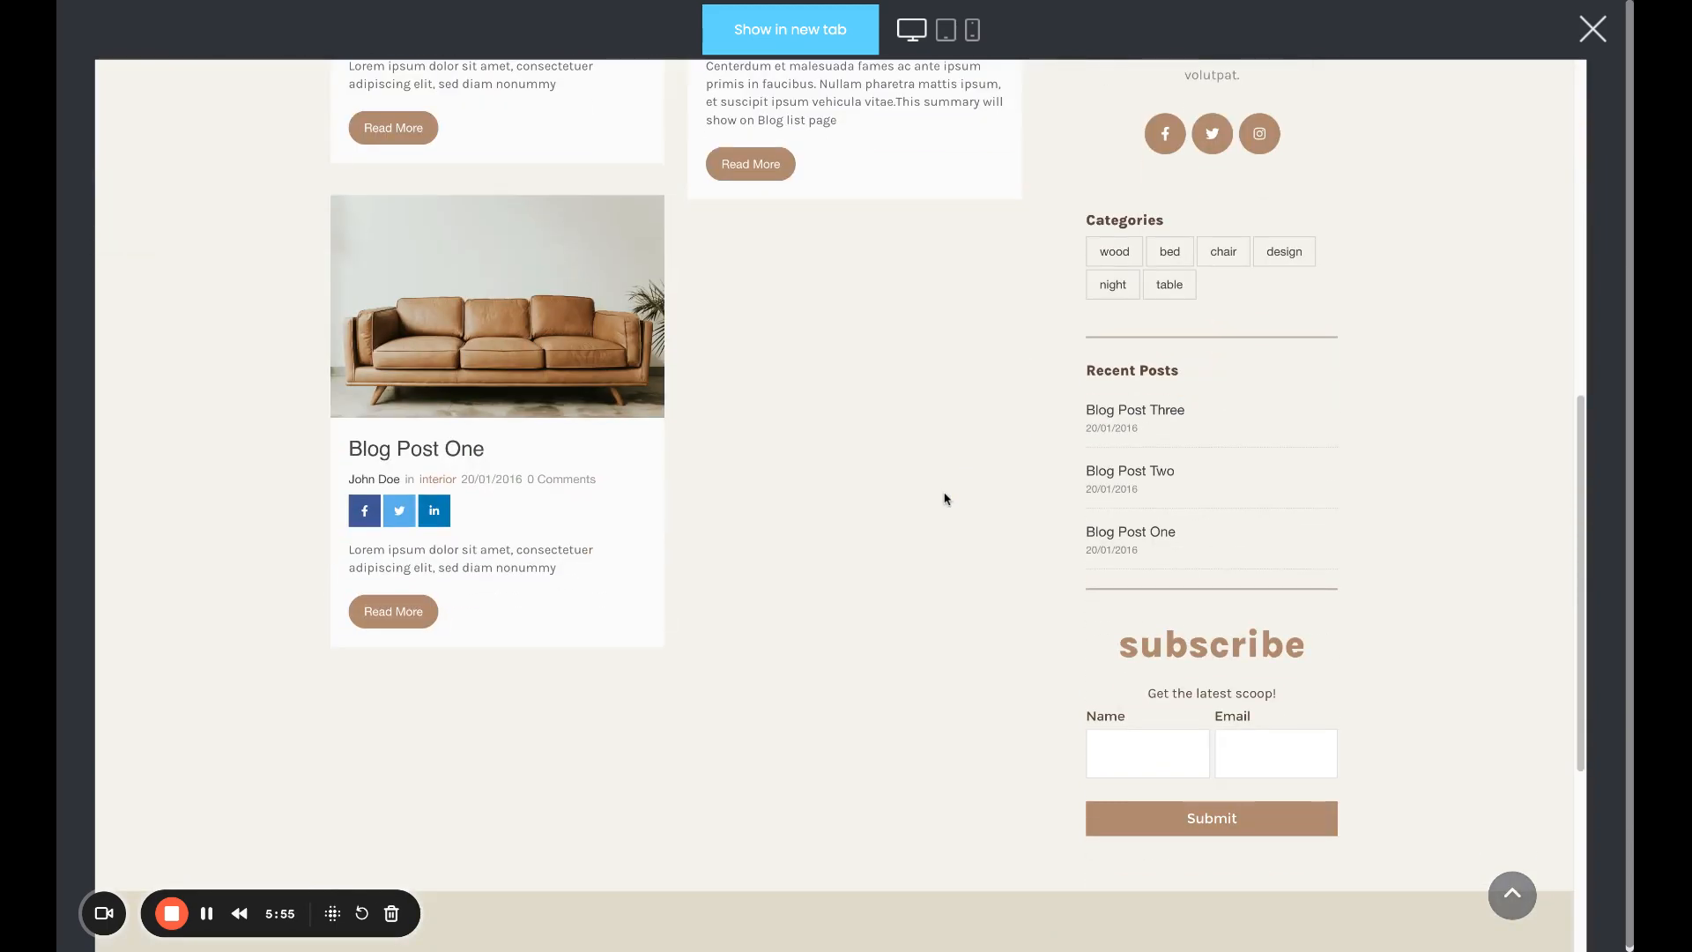
pyautogui.click(1592, 29)
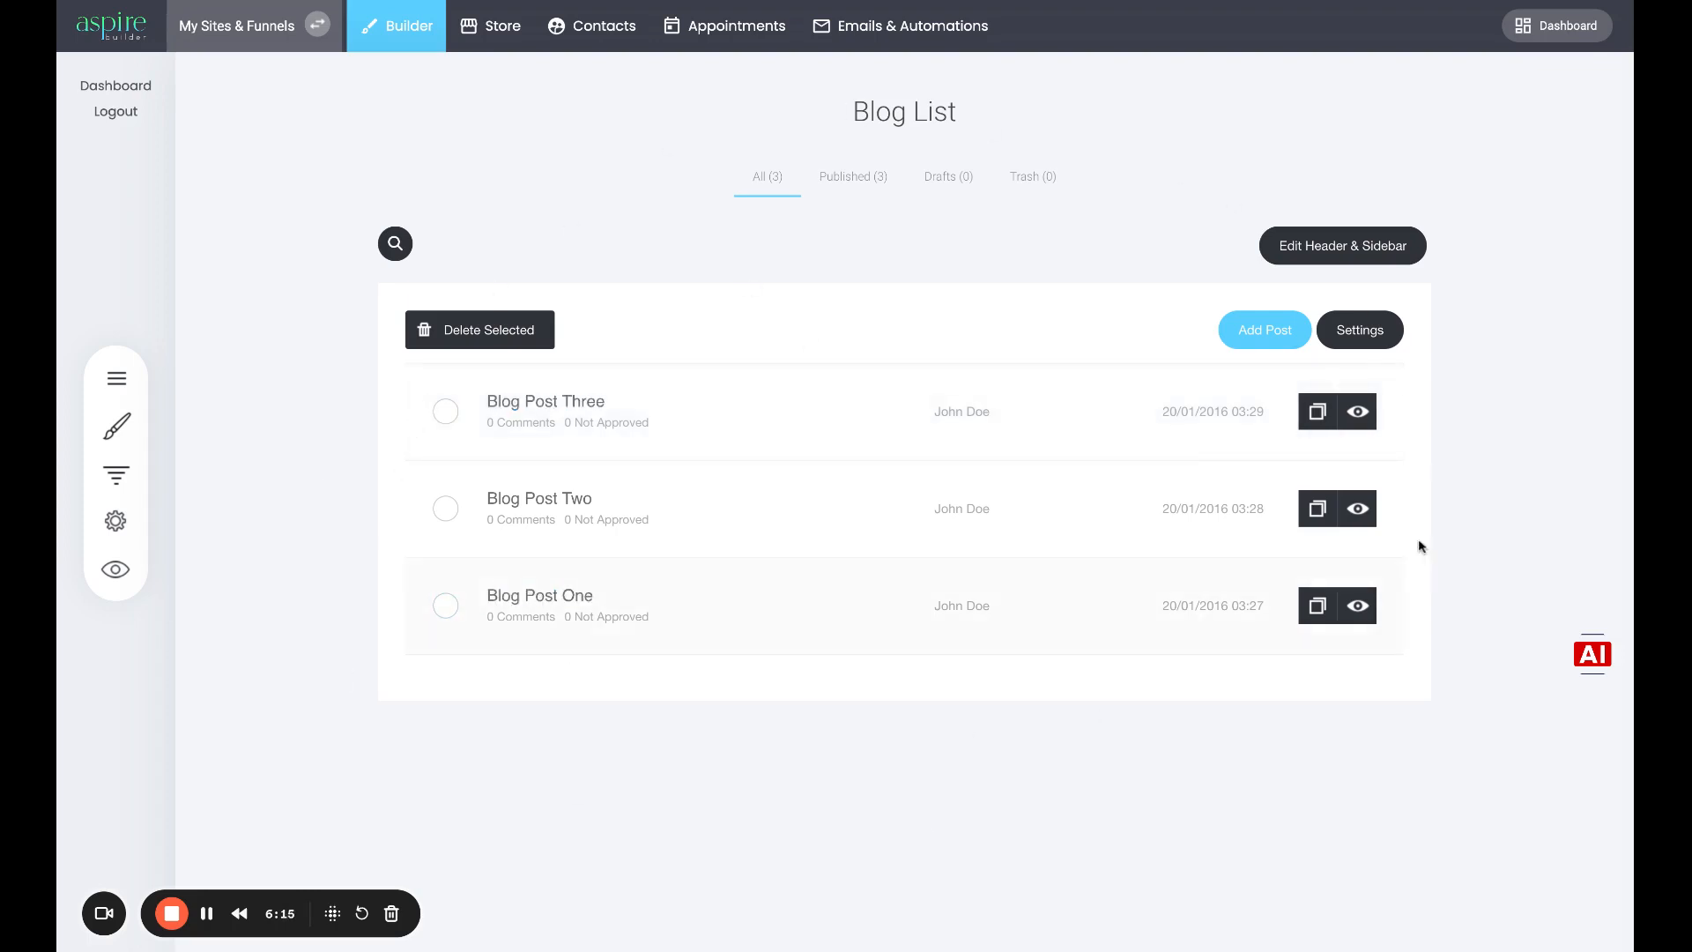
# Open Blog Post Three for editing and review its Gallery, Video, Quote and None featured media options, returning to Image.
pyautogui.click(565, 412)
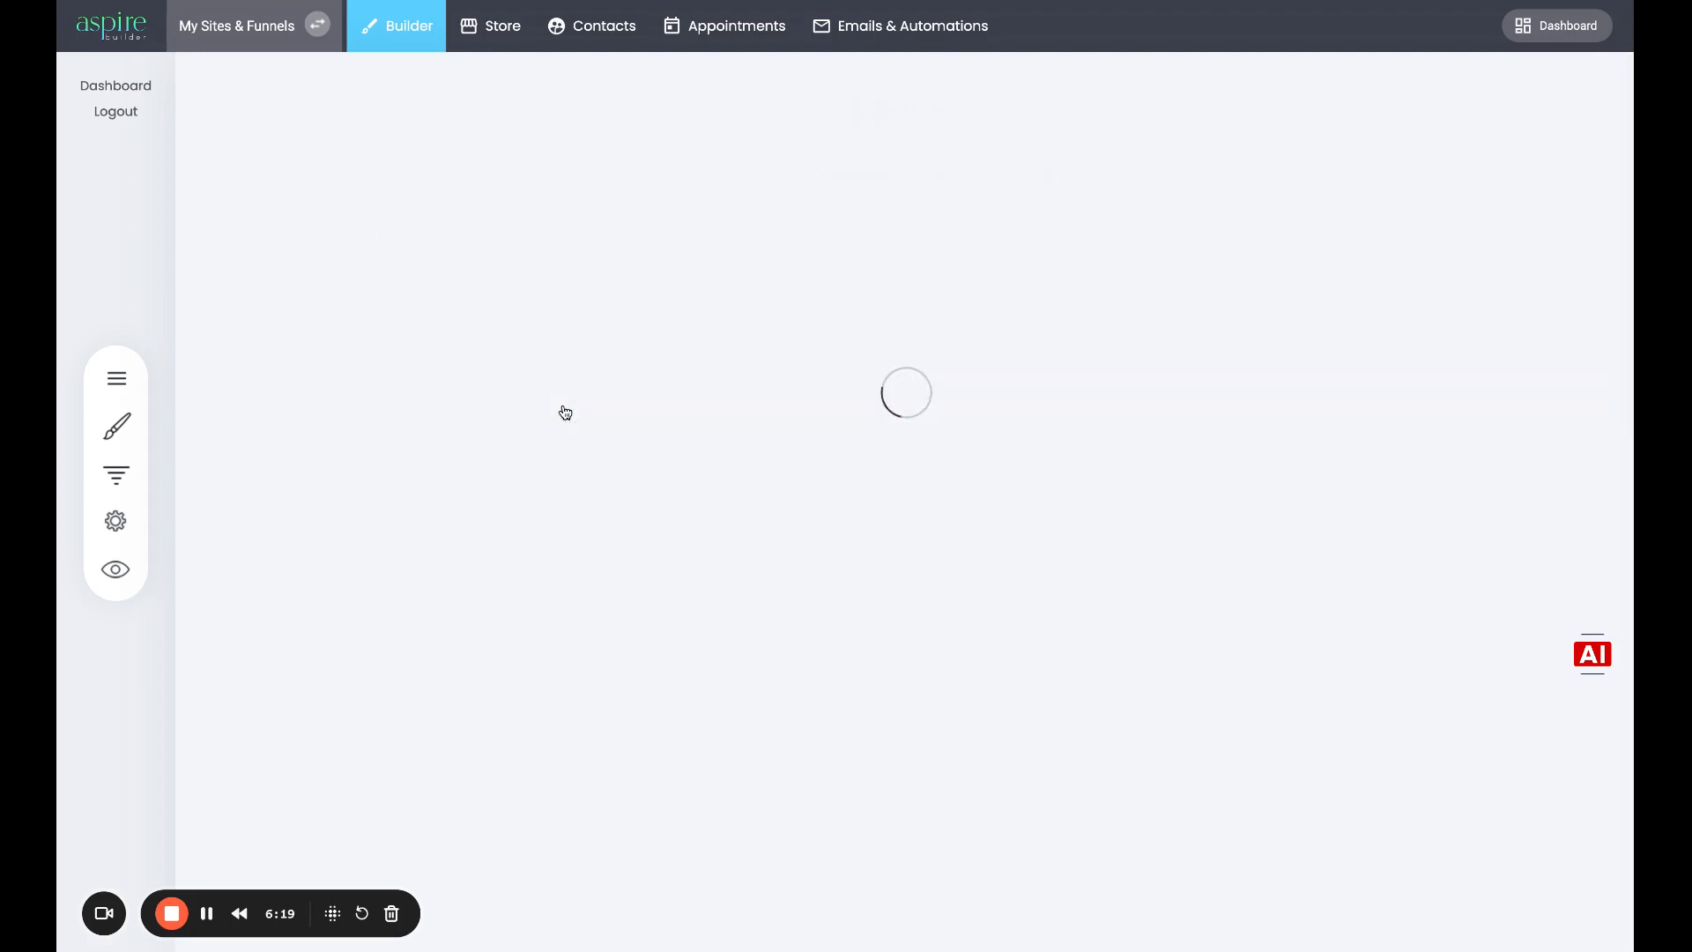
pyautogui.scroll(-1, 1313, 409)
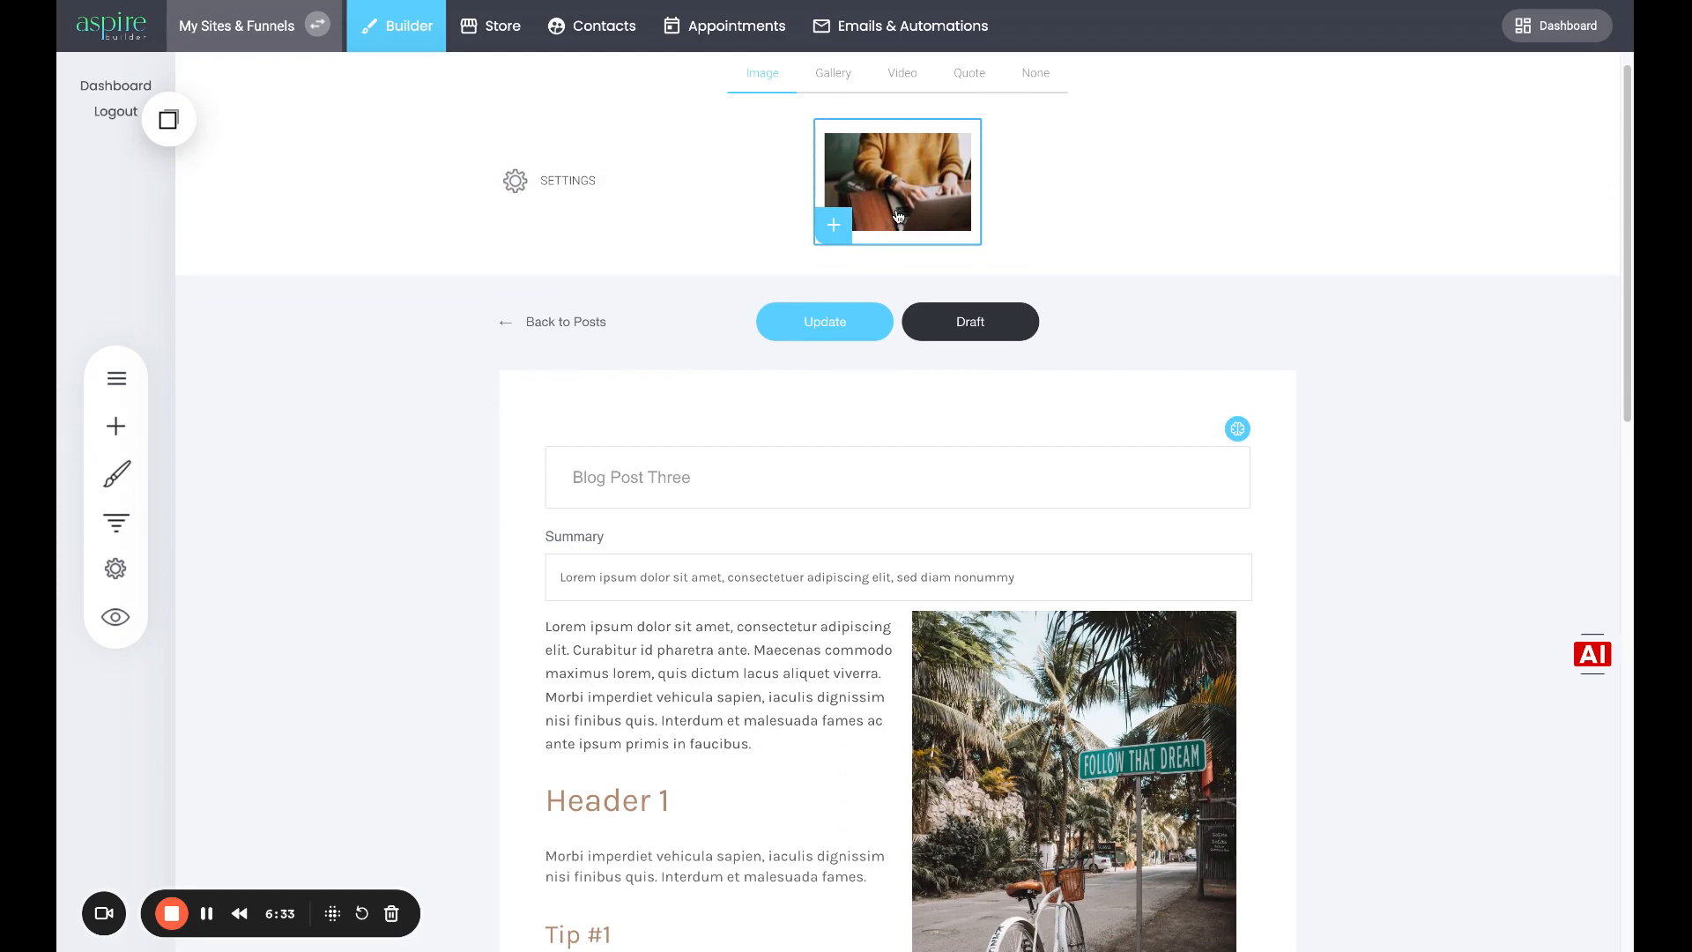
pyautogui.click(824, 74)
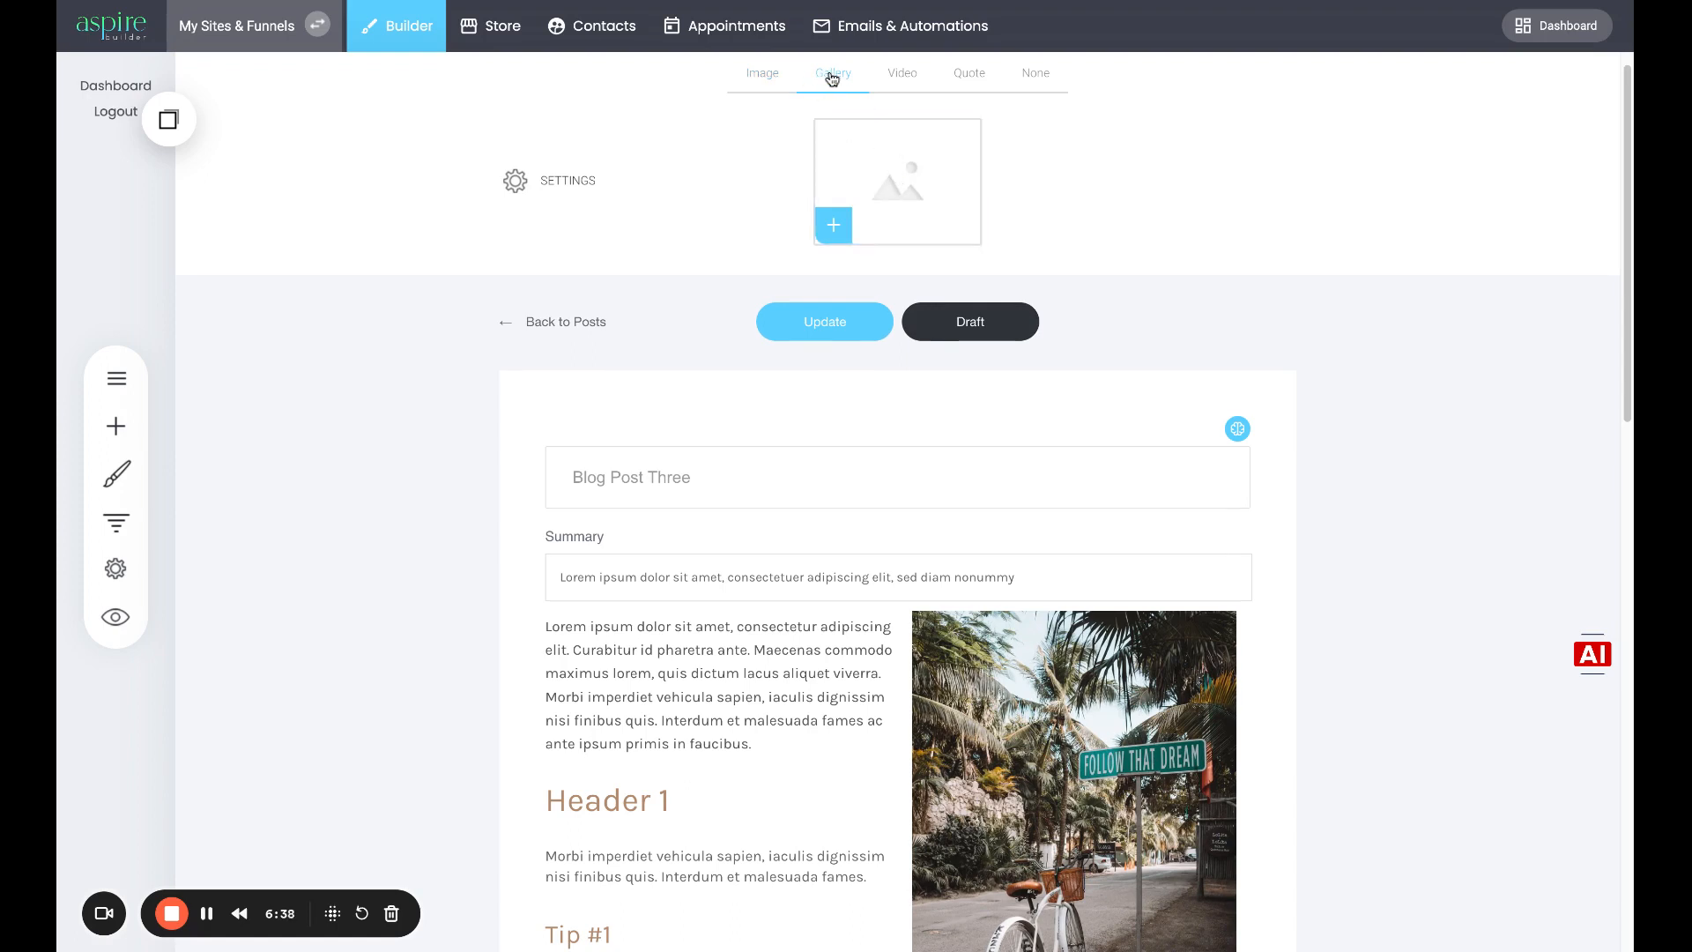
pyautogui.click(916, 84)
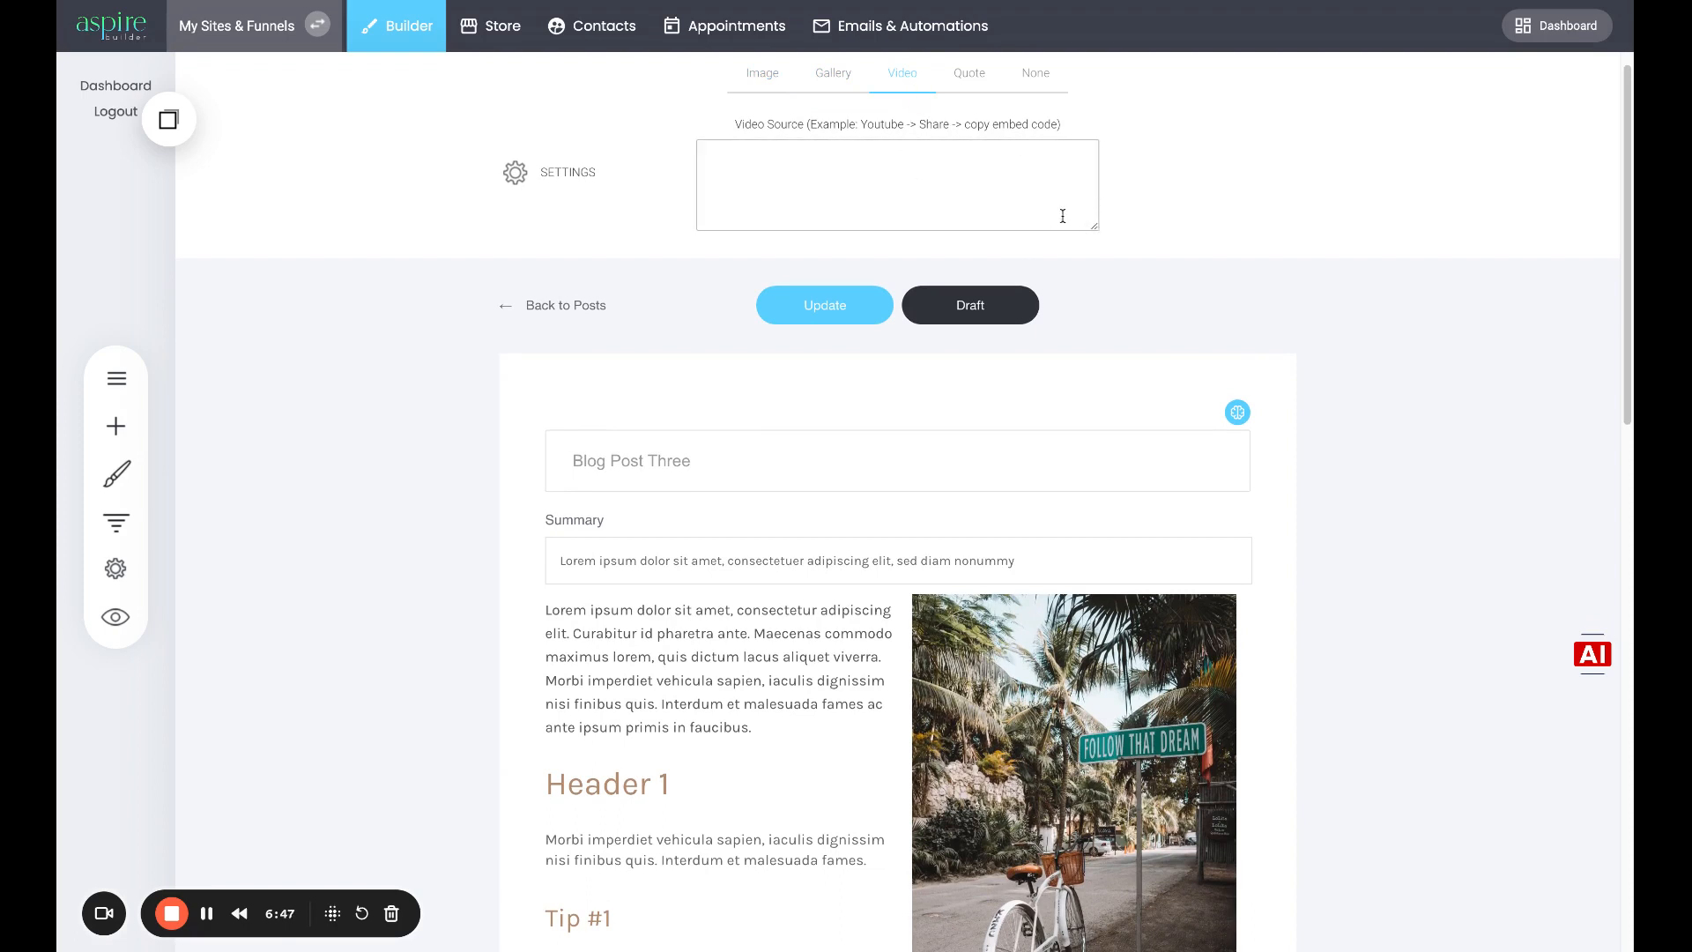
pyautogui.click(969, 74)
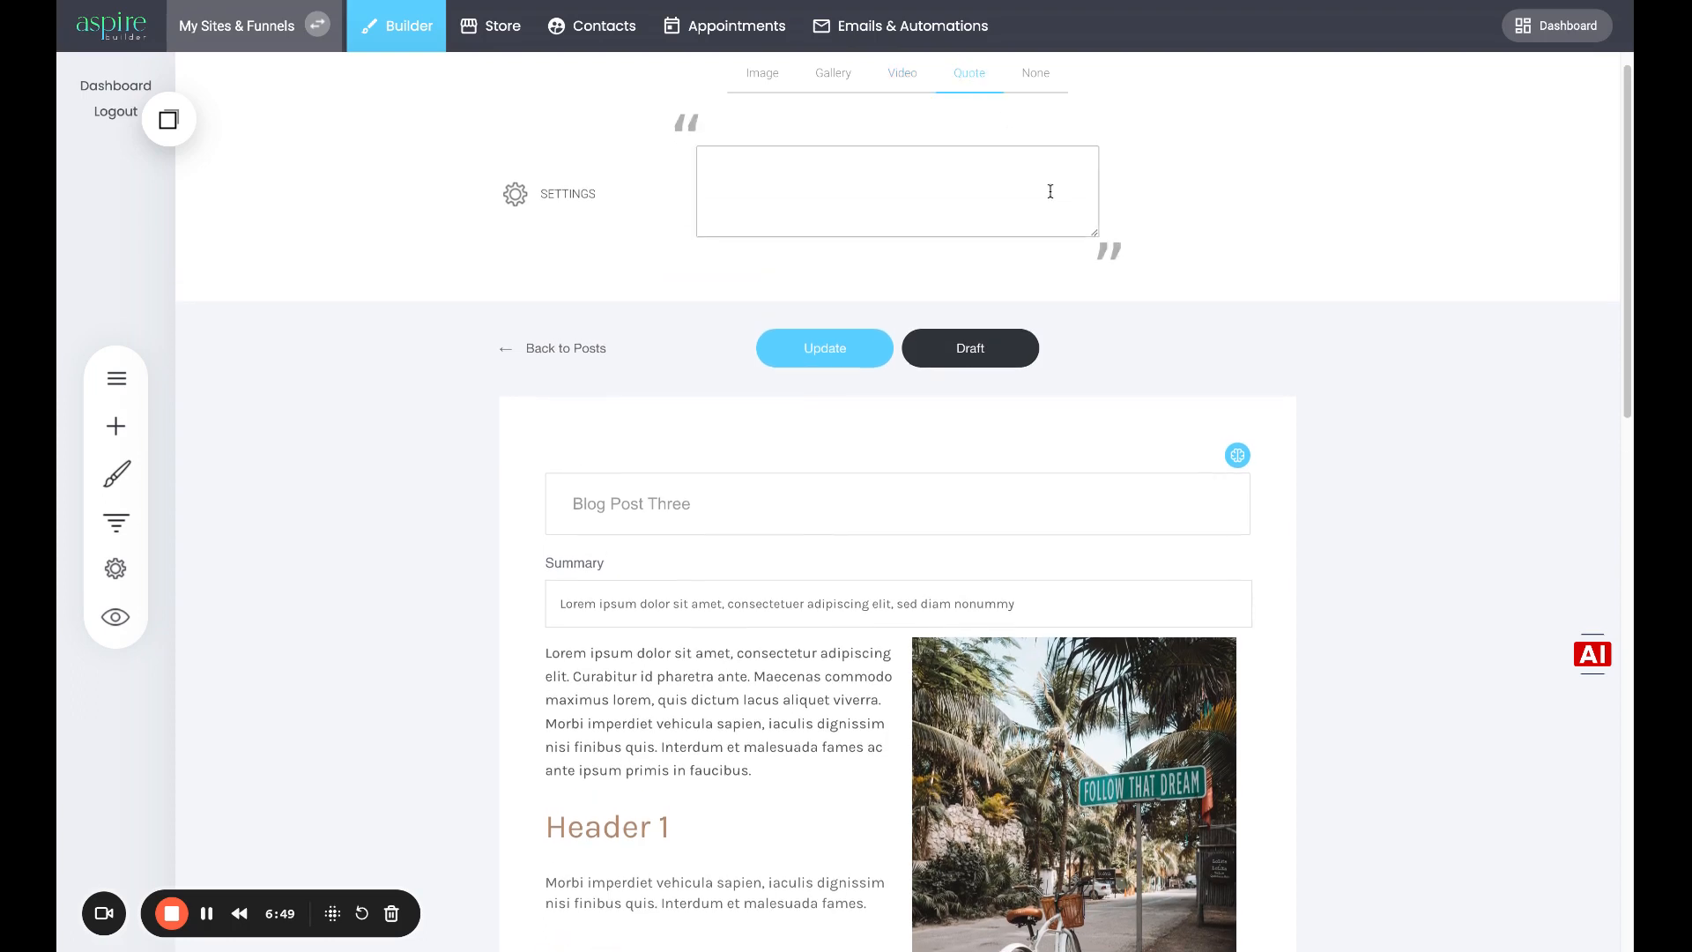
pyautogui.click(1040, 78)
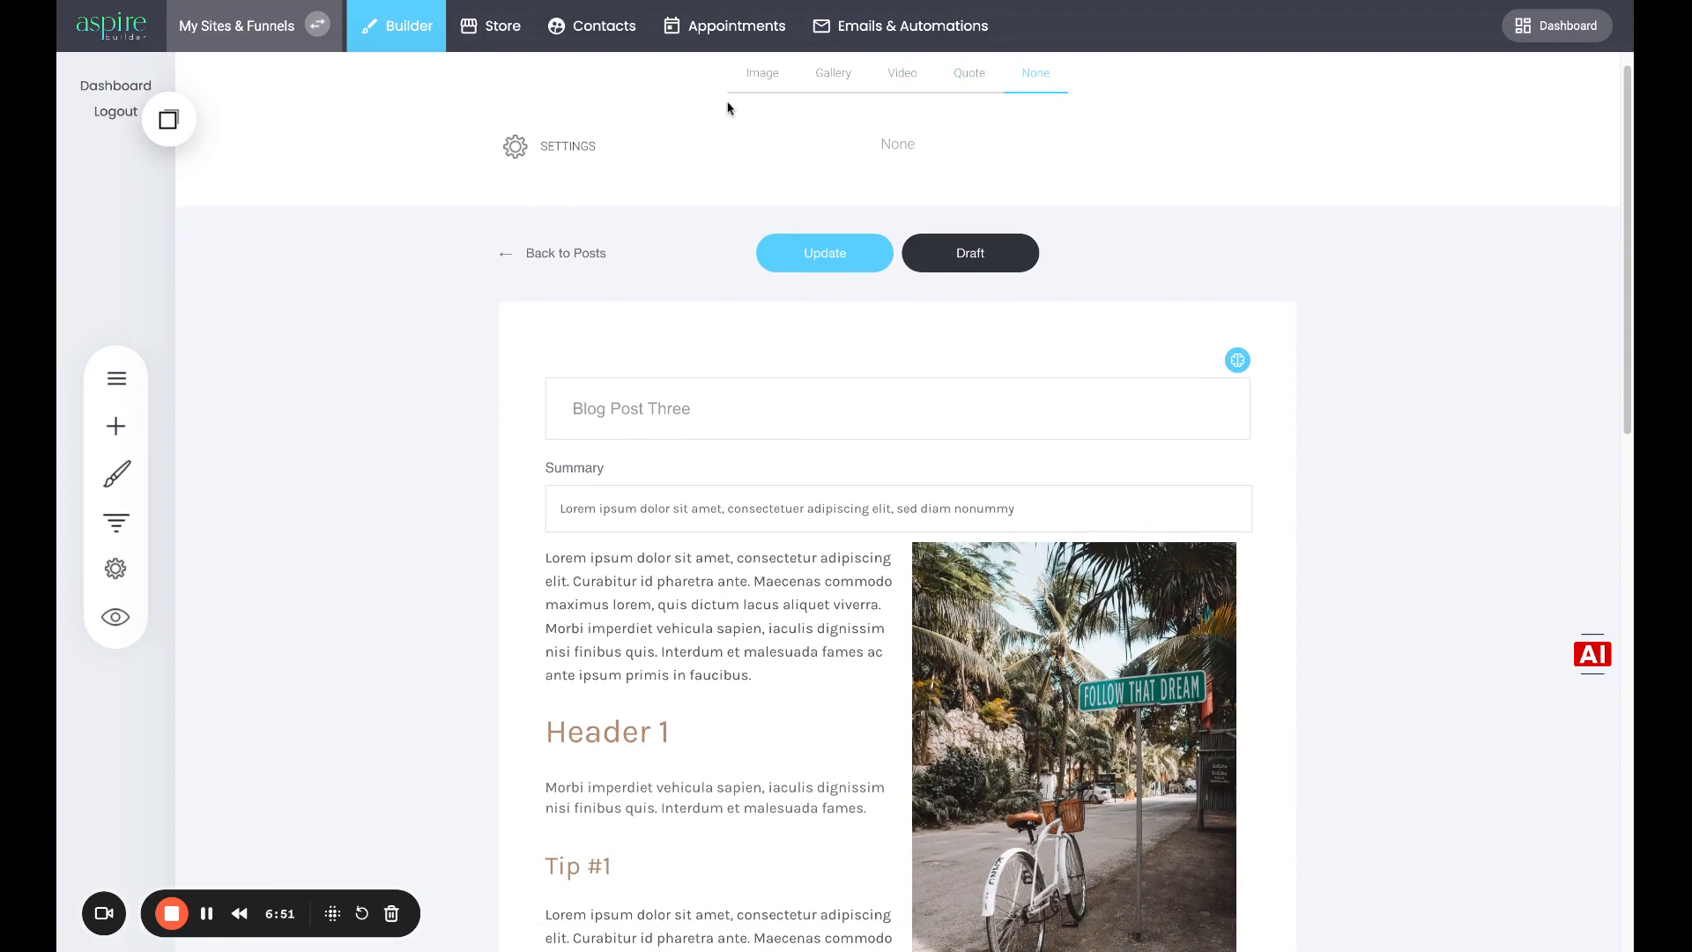
pyautogui.click(745, 83)
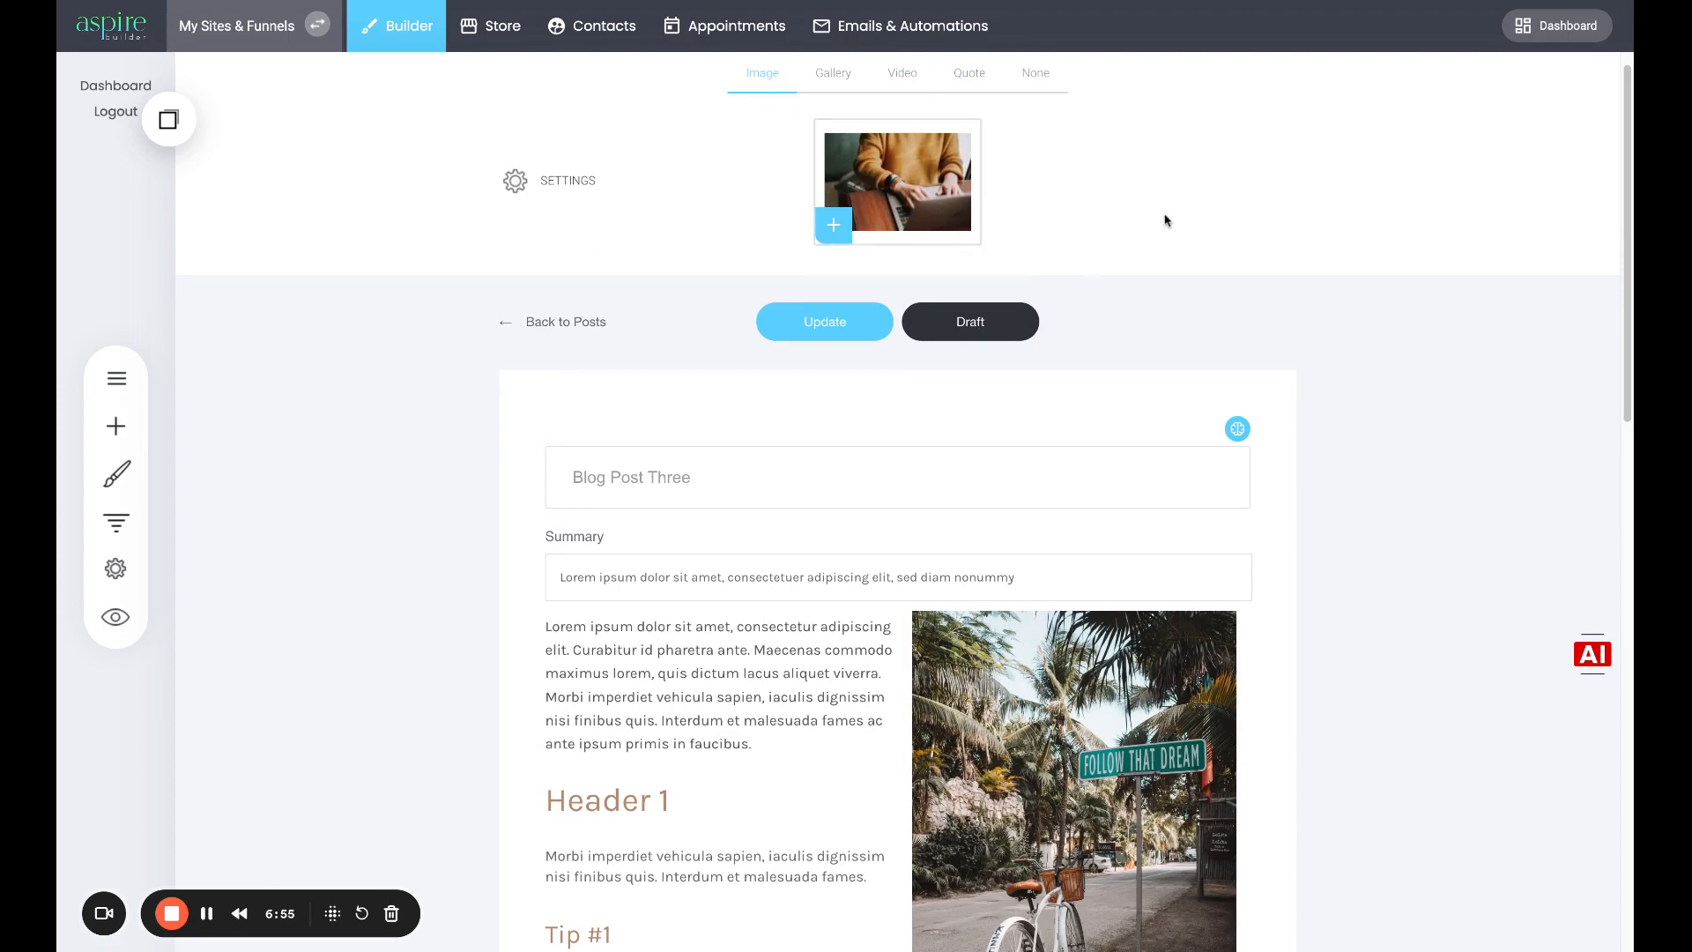
# Look through Blog Post Three's content from the summary to the downloadable content banner, and return to its beginning.
pyautogui.scroll(-1, 1209, 227)
pyautogui.scroll(-3, 1208, 226)
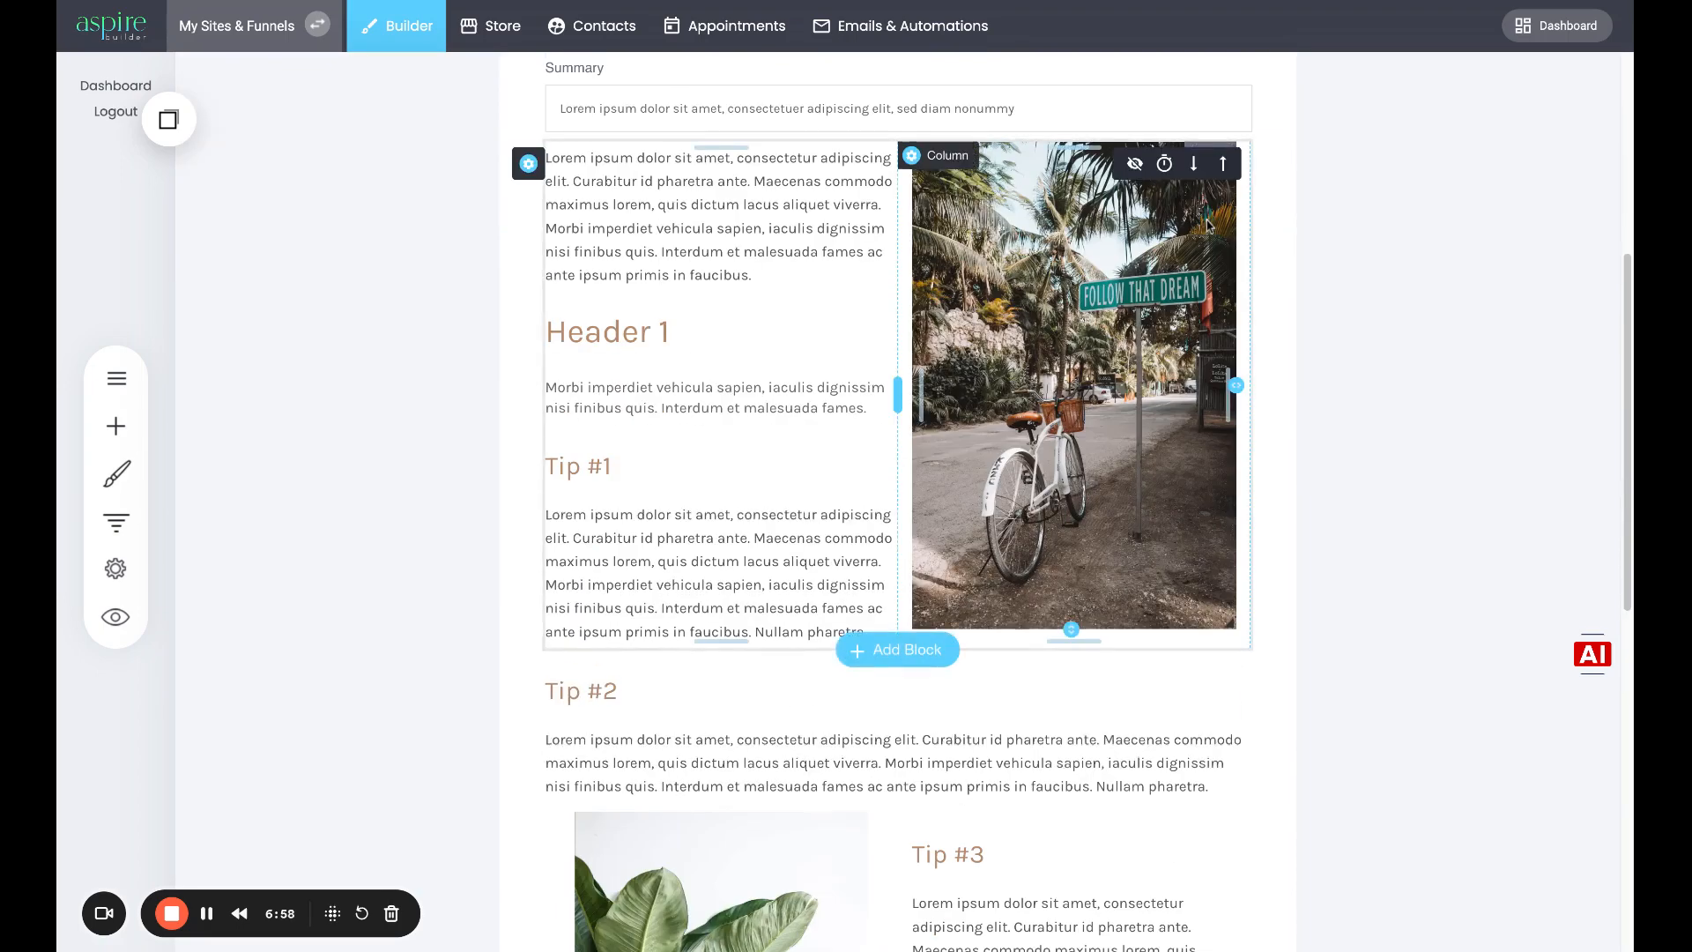
pyautogui.scroll(3, 1209, 226)
pyautogui.scroll(-6, 1302, 454)
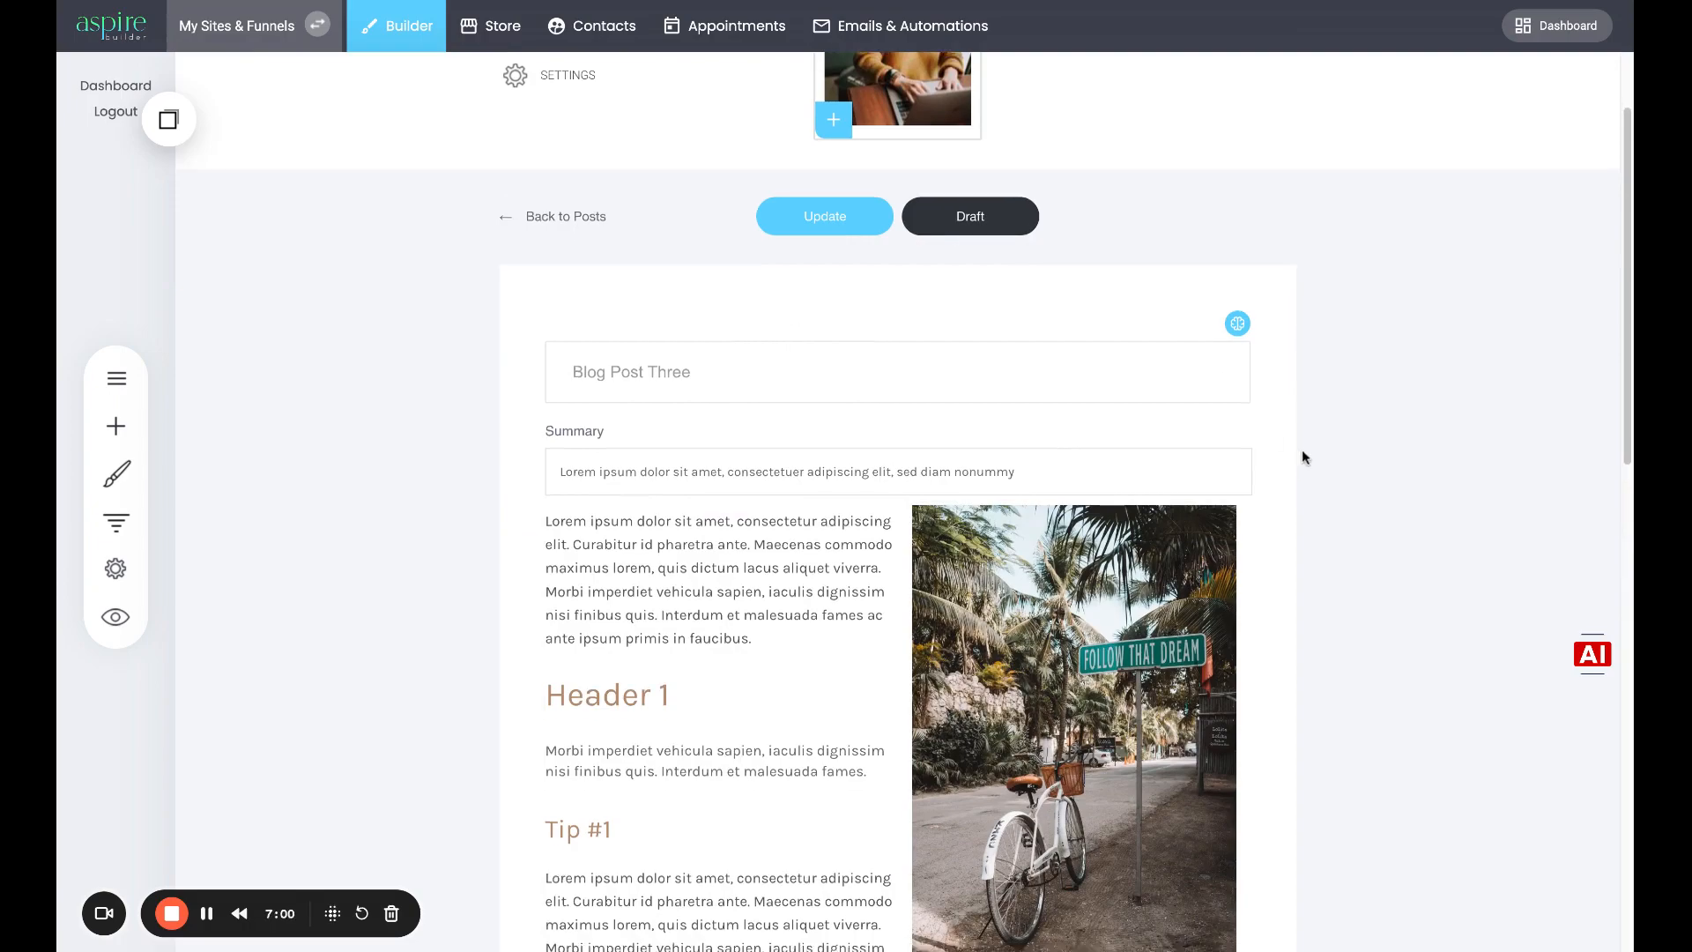
pyautogui.scroll(-3, 1302, 500)
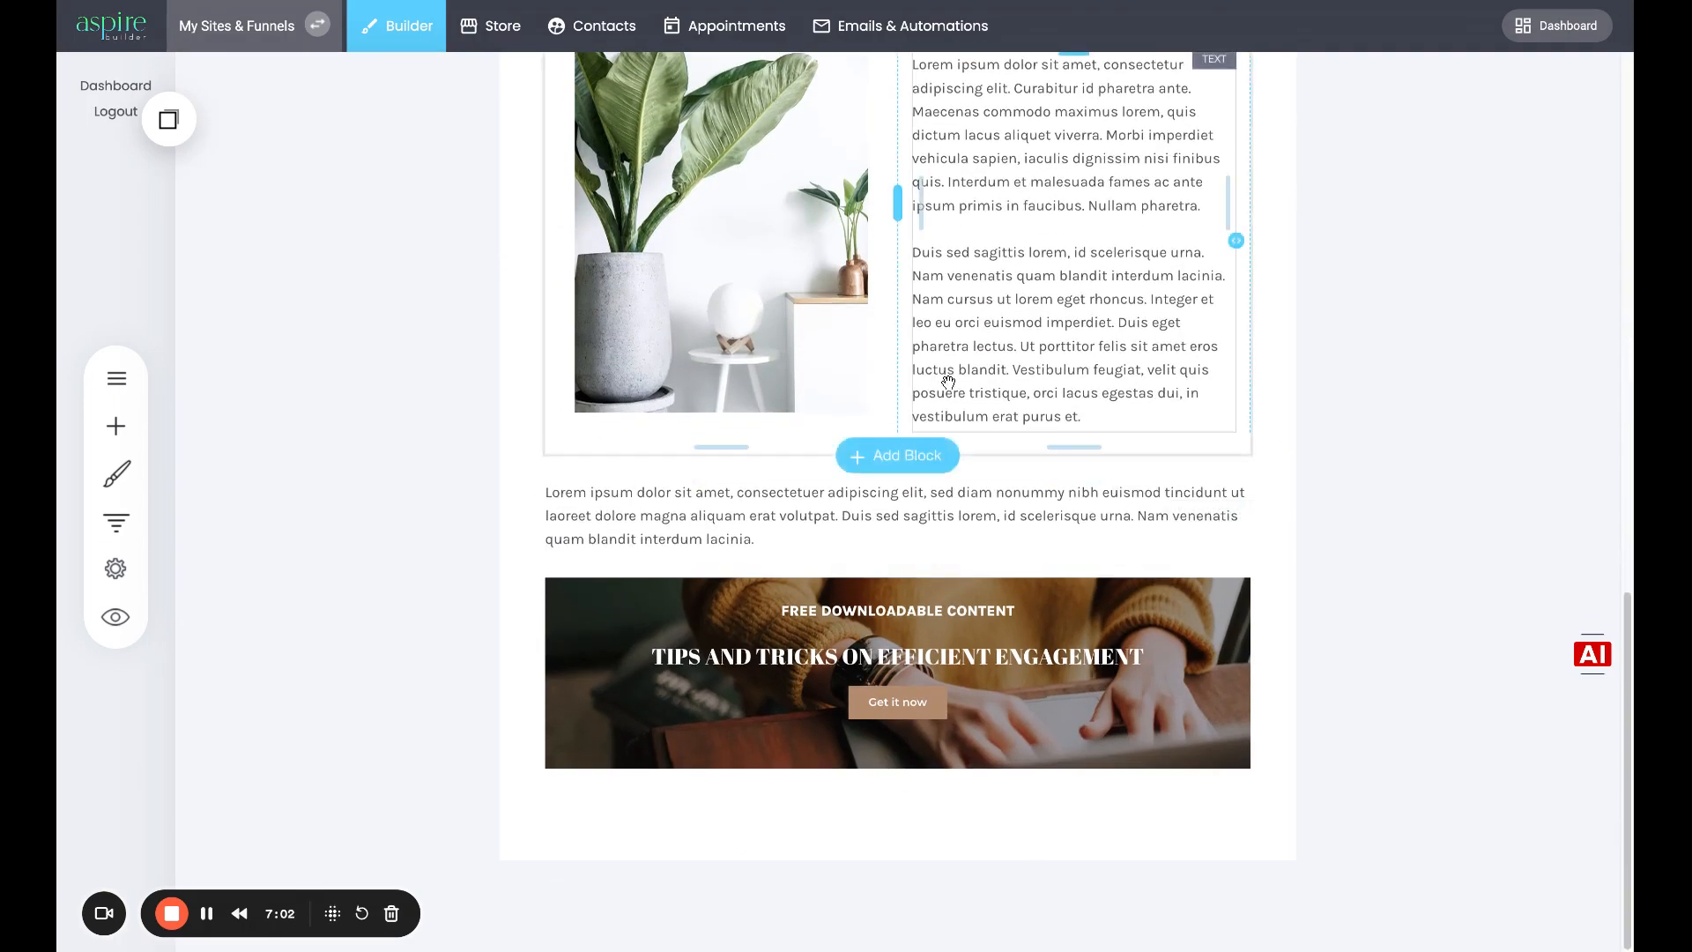
pyautogui.scroll(9, 1186, 441)
pyautogui.scroll(2, 1186, 441)
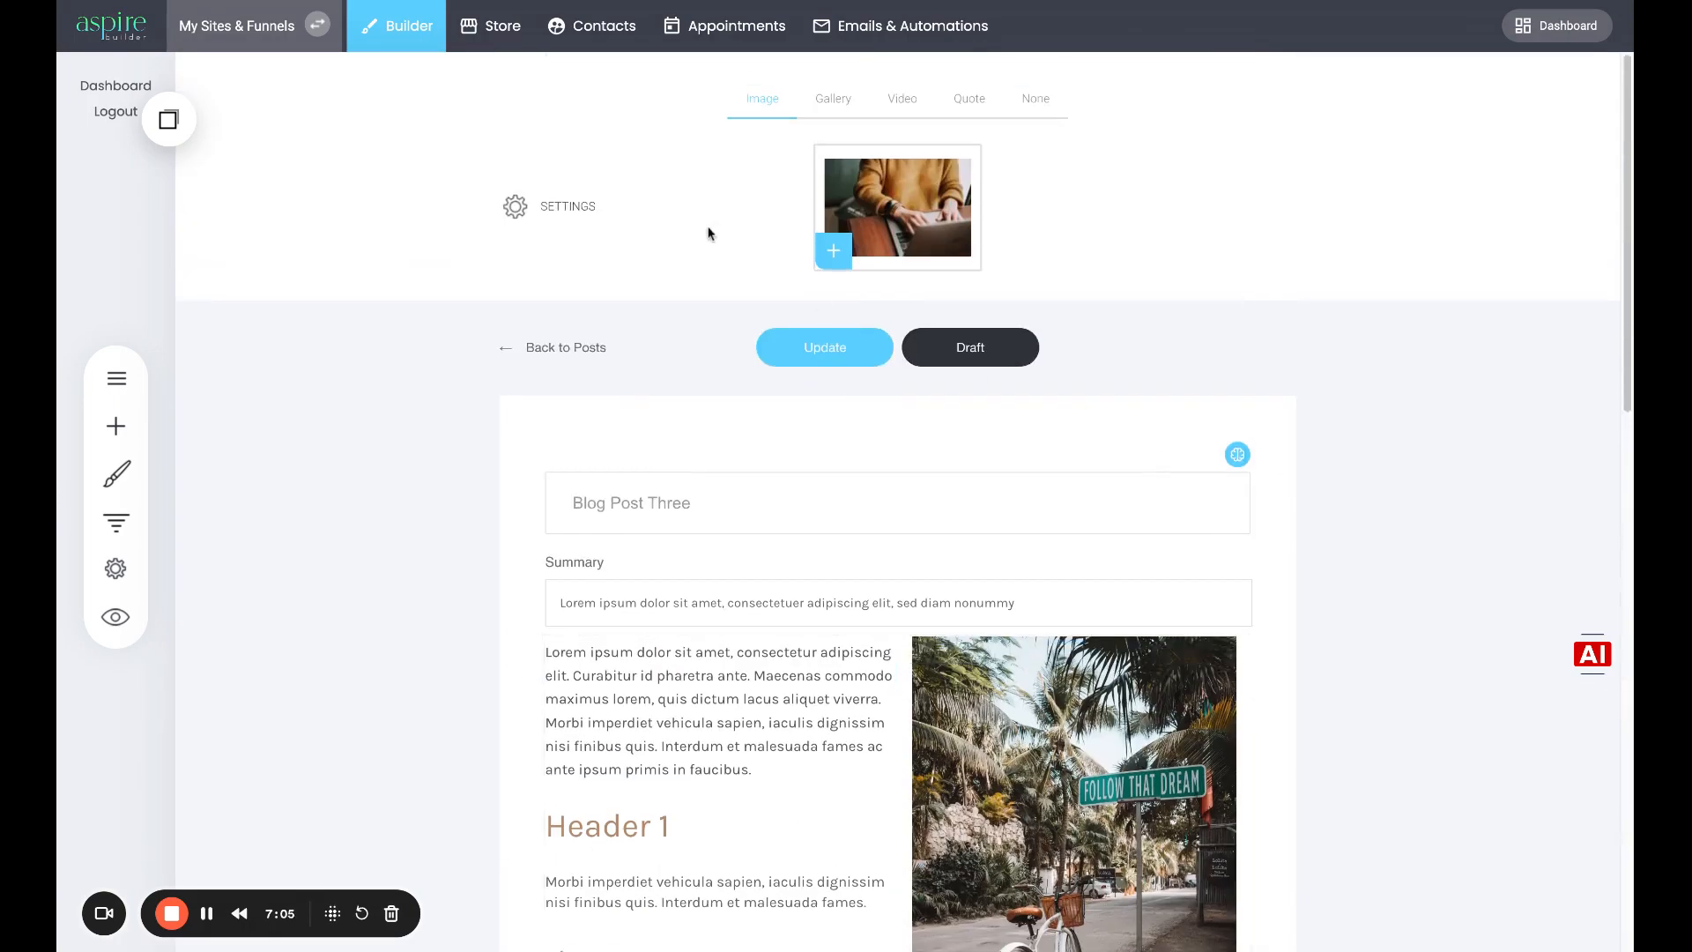
# Open Blog Post Three's settings and examine the Post URL, Post Author and Post Date options.
pyautogui.click(574, 210)
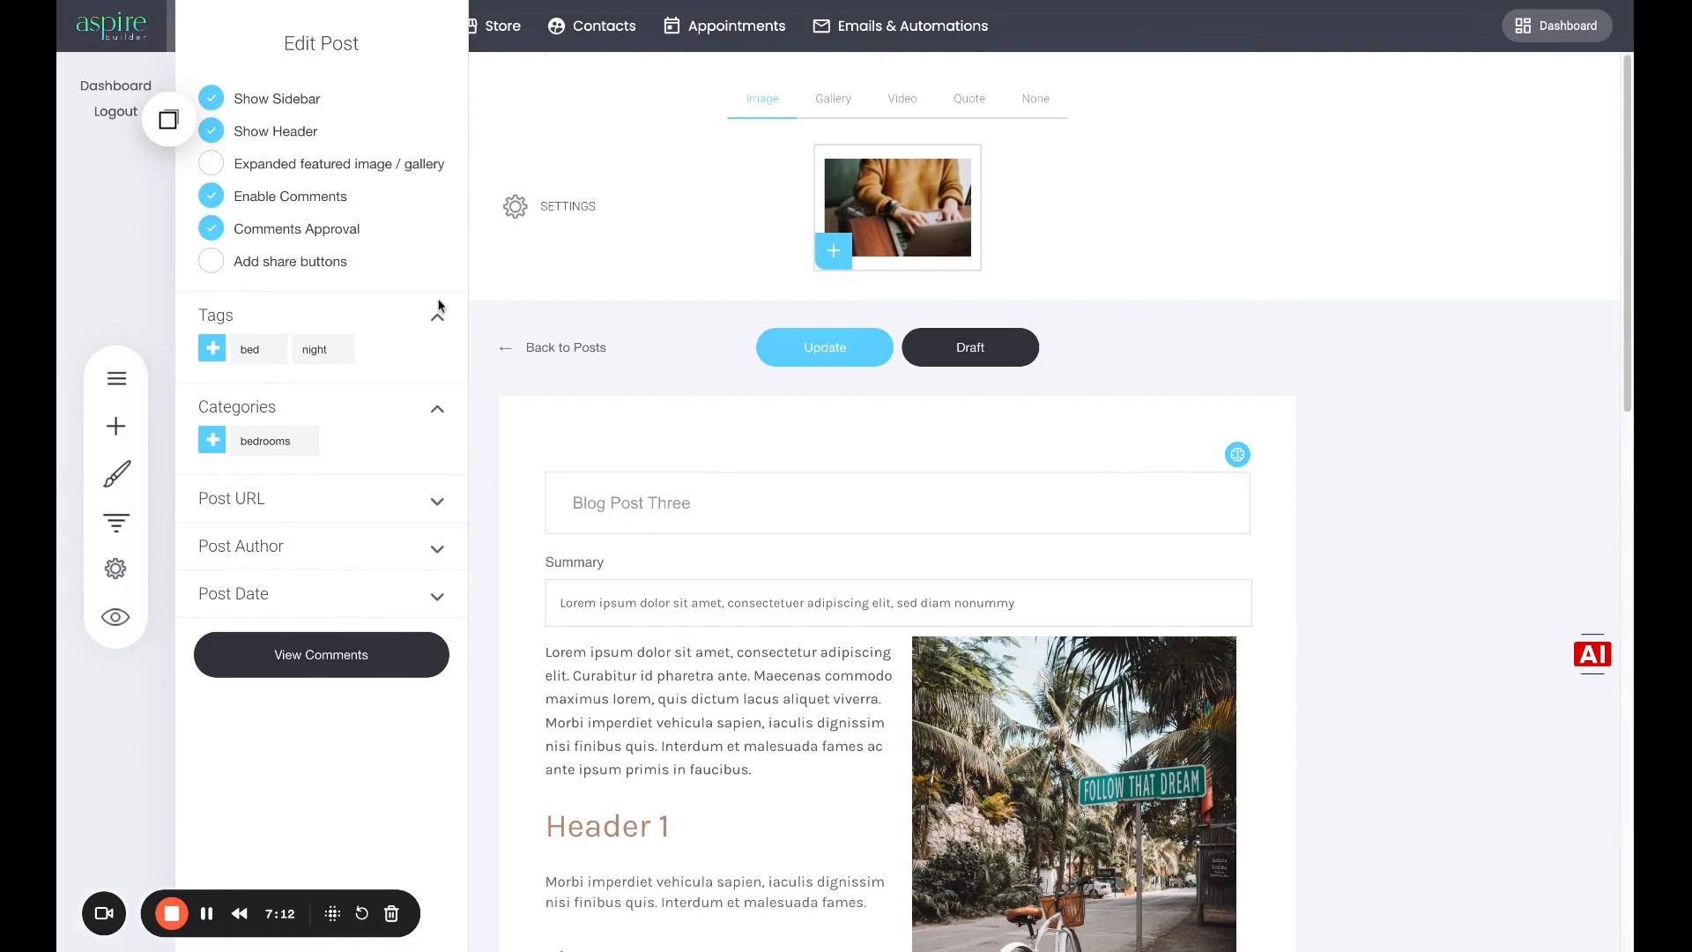
pyautogui.click(420, 504)
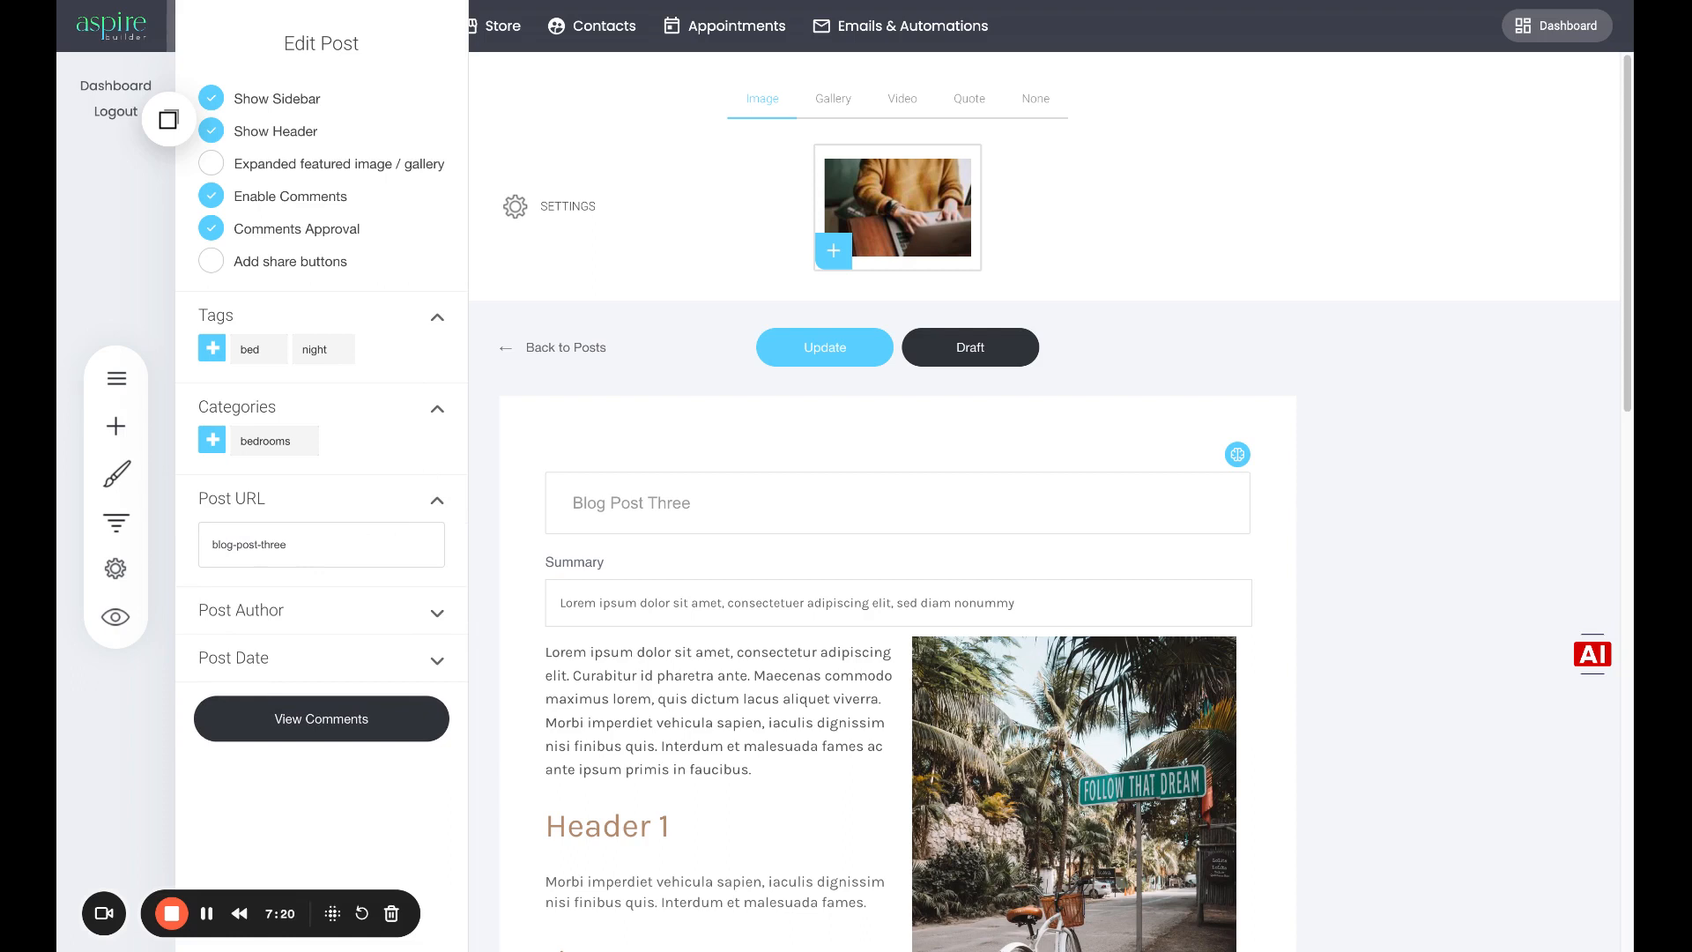
pyautogui.moveTo(280, 551); pyautogui.dragTo(217, 547)
pyautogui.click(422, 504)
pyautogui.click(436, 548)
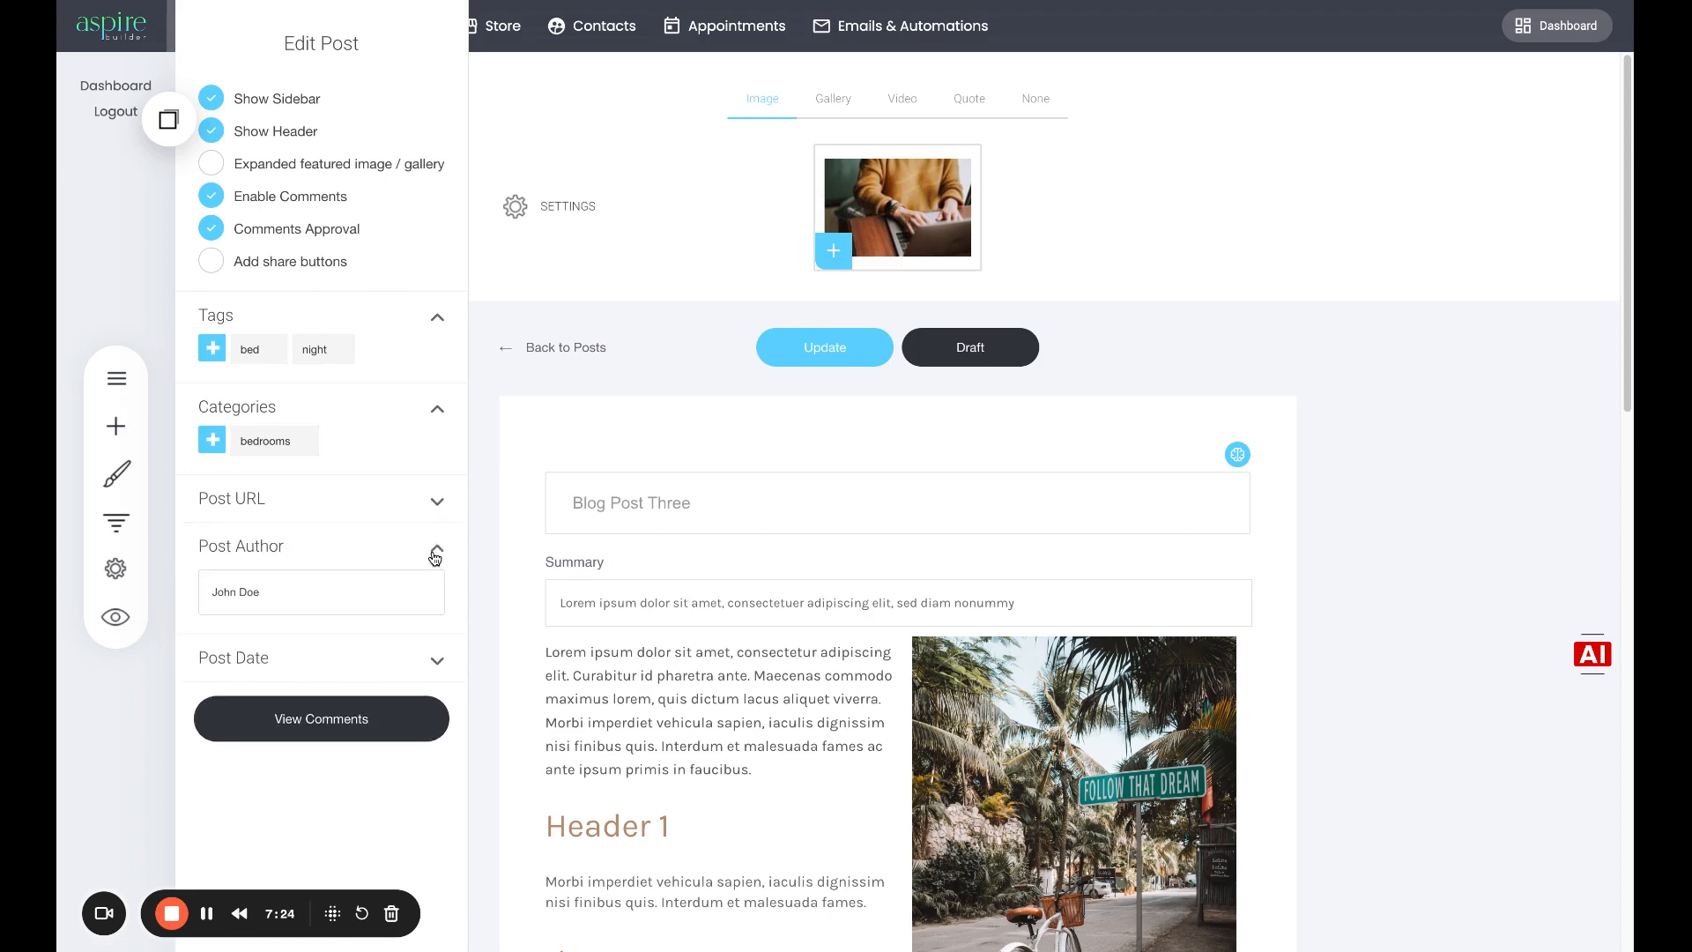
pyautogui.click(436, 550)
pyautogui.click(436, 595)
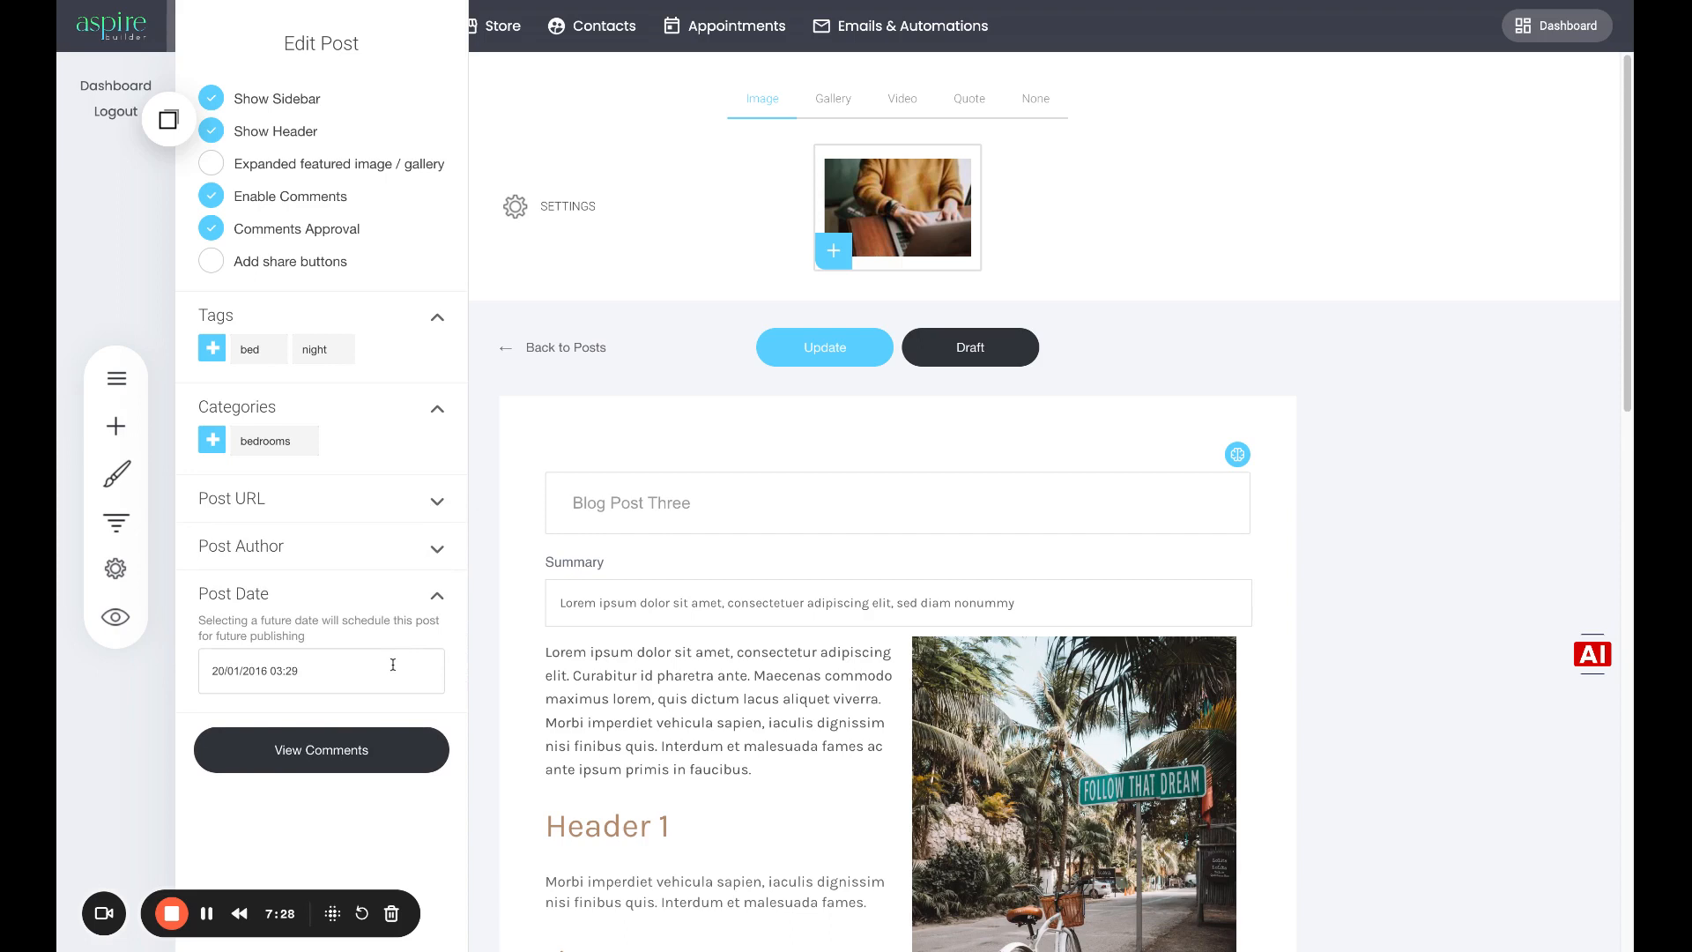
pyautogui.click(436, 595)
# Enable share buttons for Blog Post Three, including LinkedIn alongside Facebook and Twitter, and close the post settings.
pyautogui.click(211, 261)
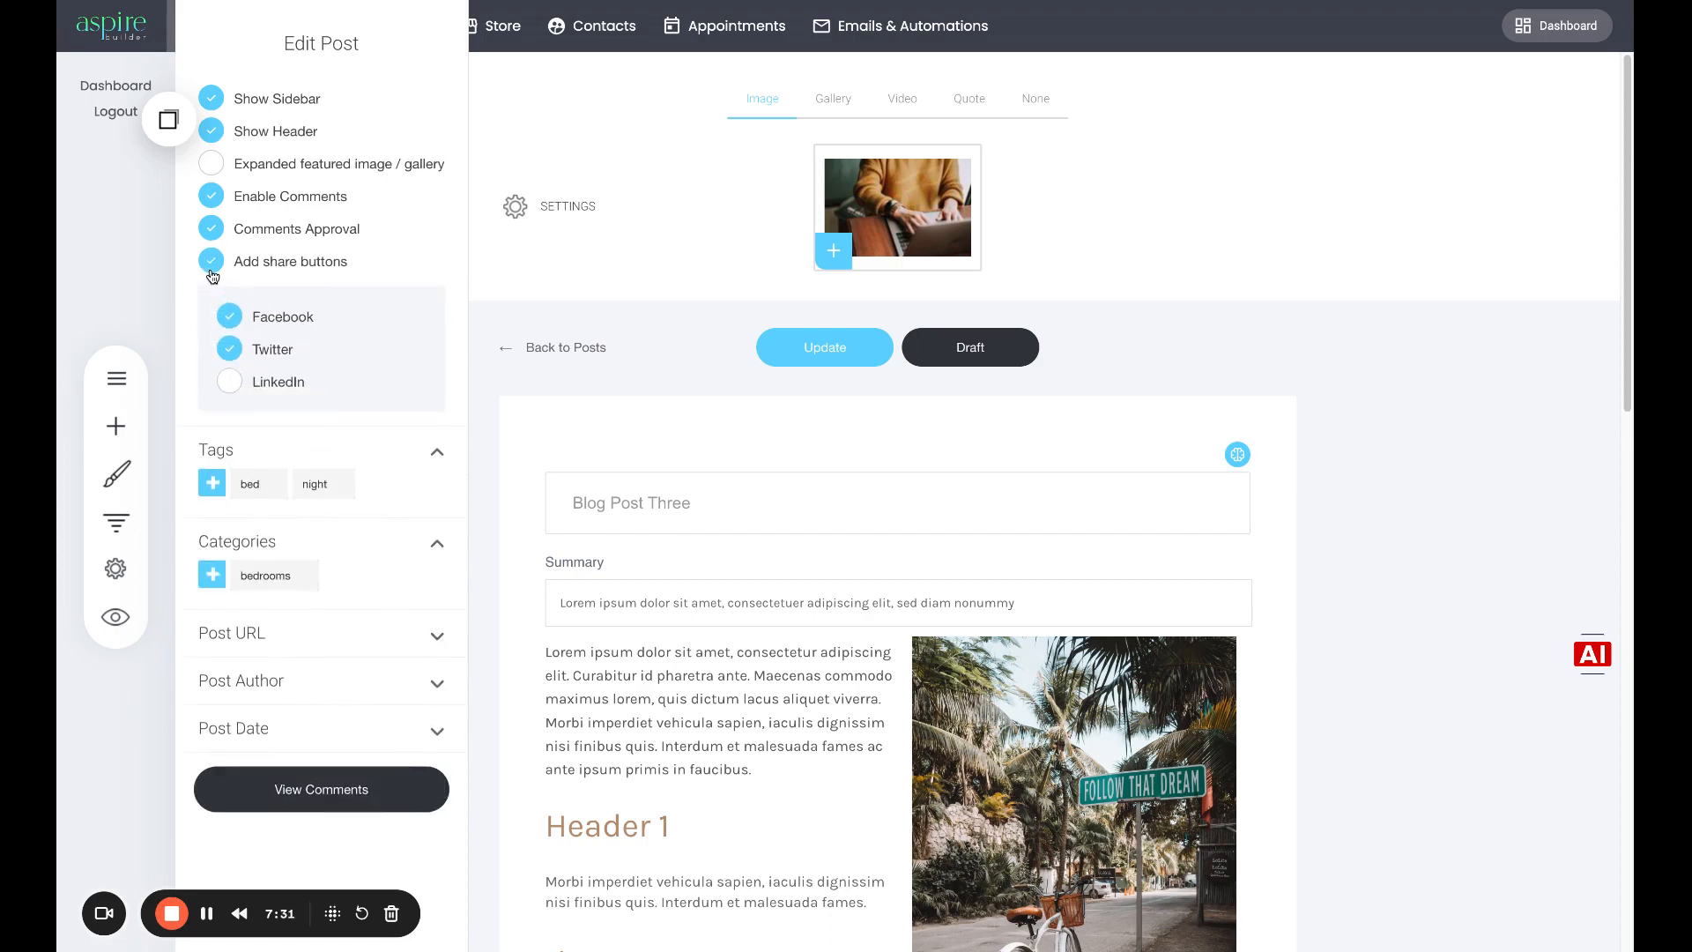
pyautogui.click(229, 381)
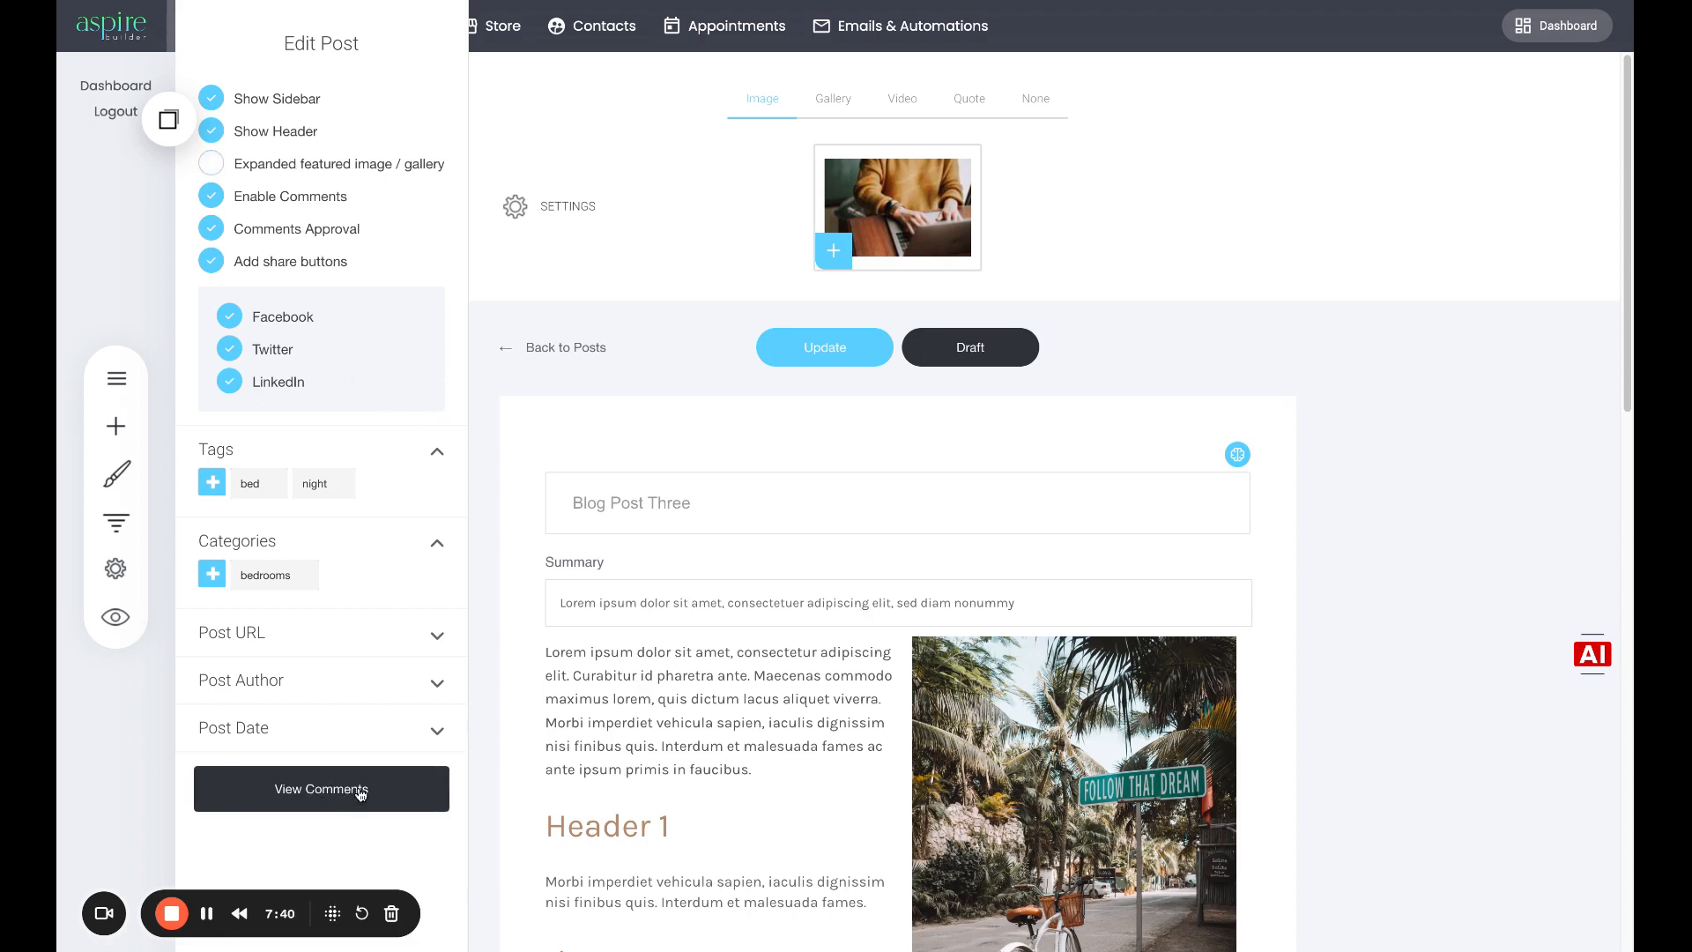
pyautogui.click(555, 219)
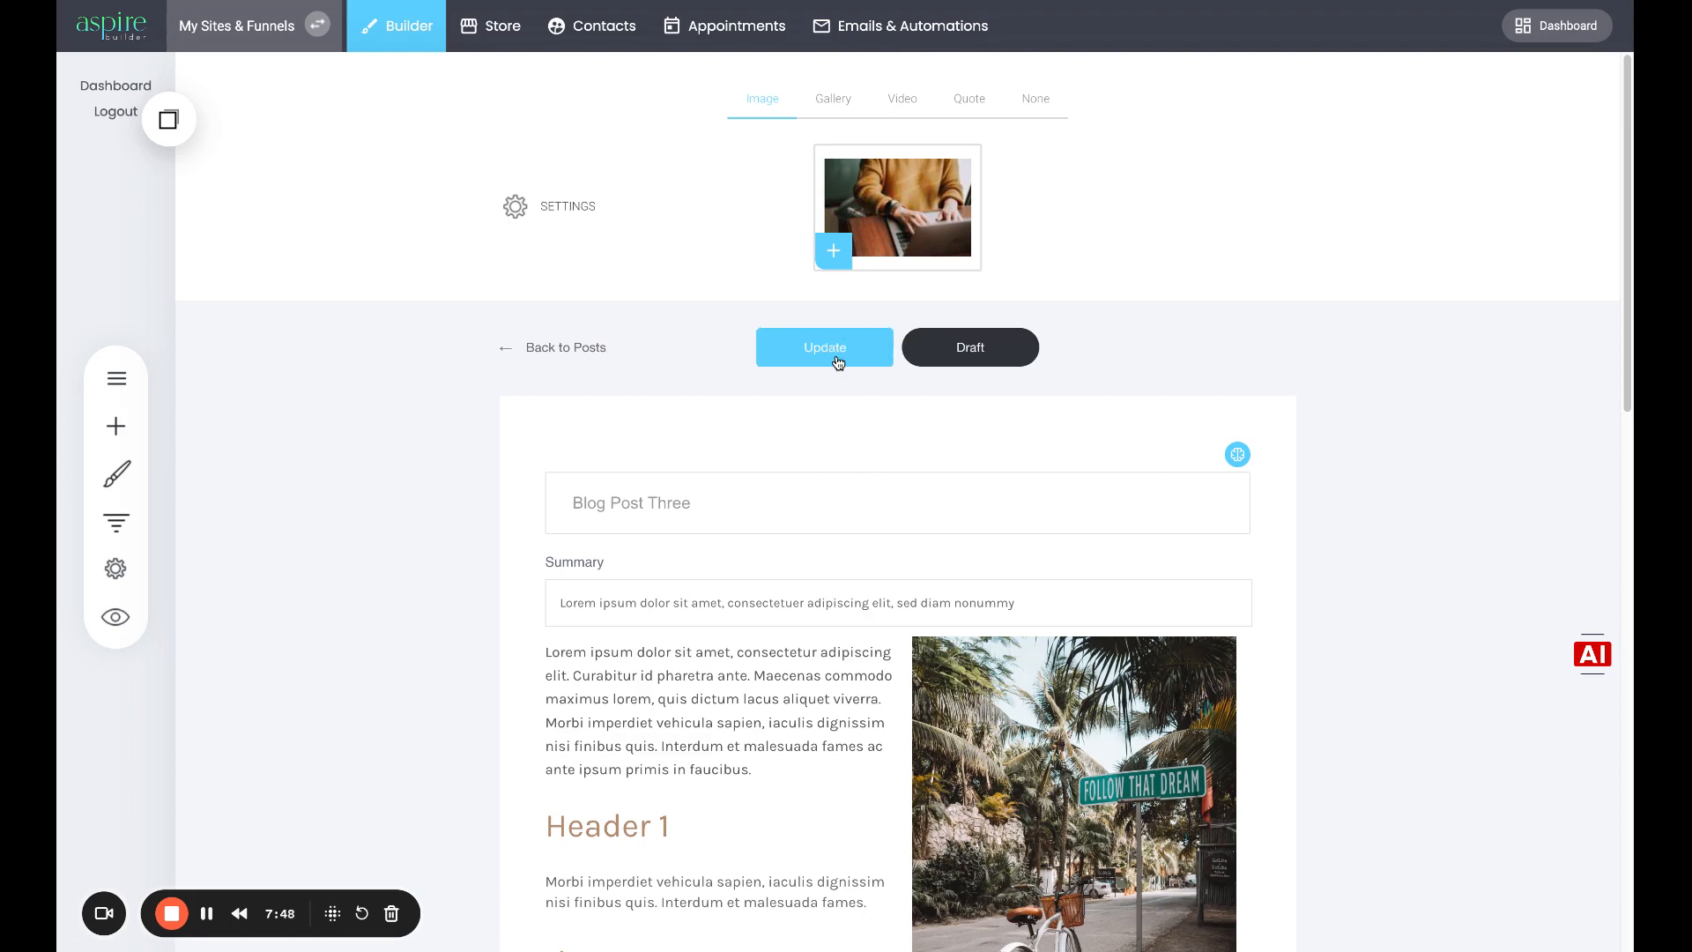
# Save Blog Post Three as a draft and return to the list of posts.
pyautogui.click(981, 353)
pyautogui.click(578, 352)
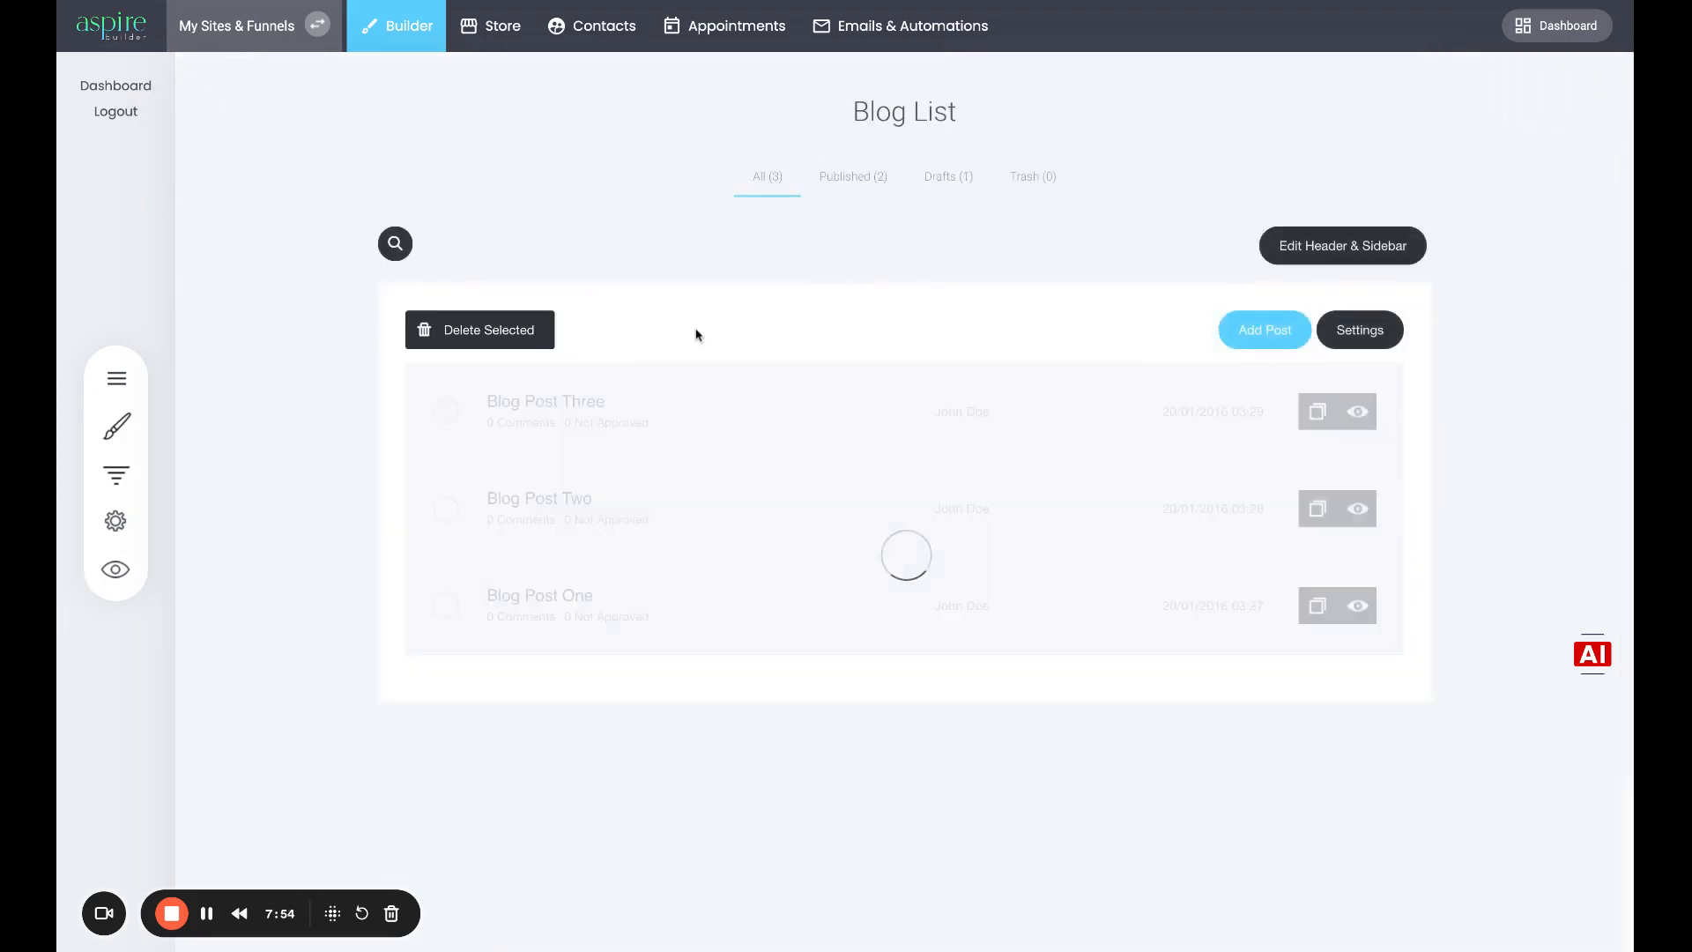
# Check the blog list filtered by drafts and by published posts, and return to showing all posts.
pyautogui.click(964, 184)
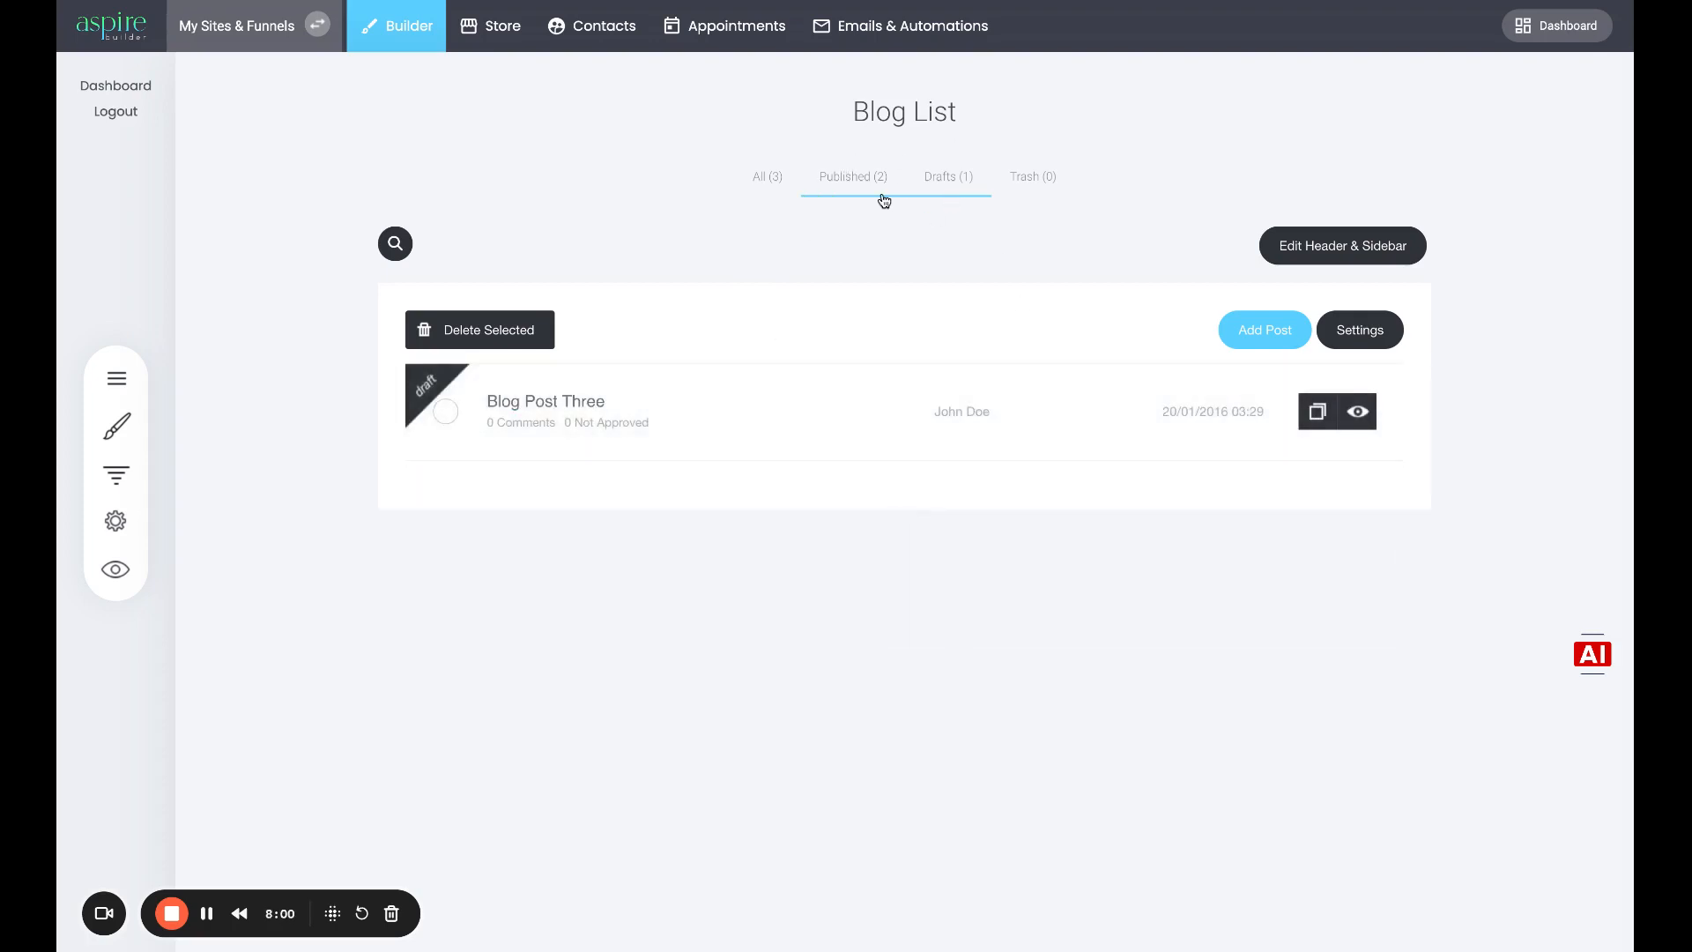
pyautogui.click(881, 197)
pyautogui.click(762, 181)
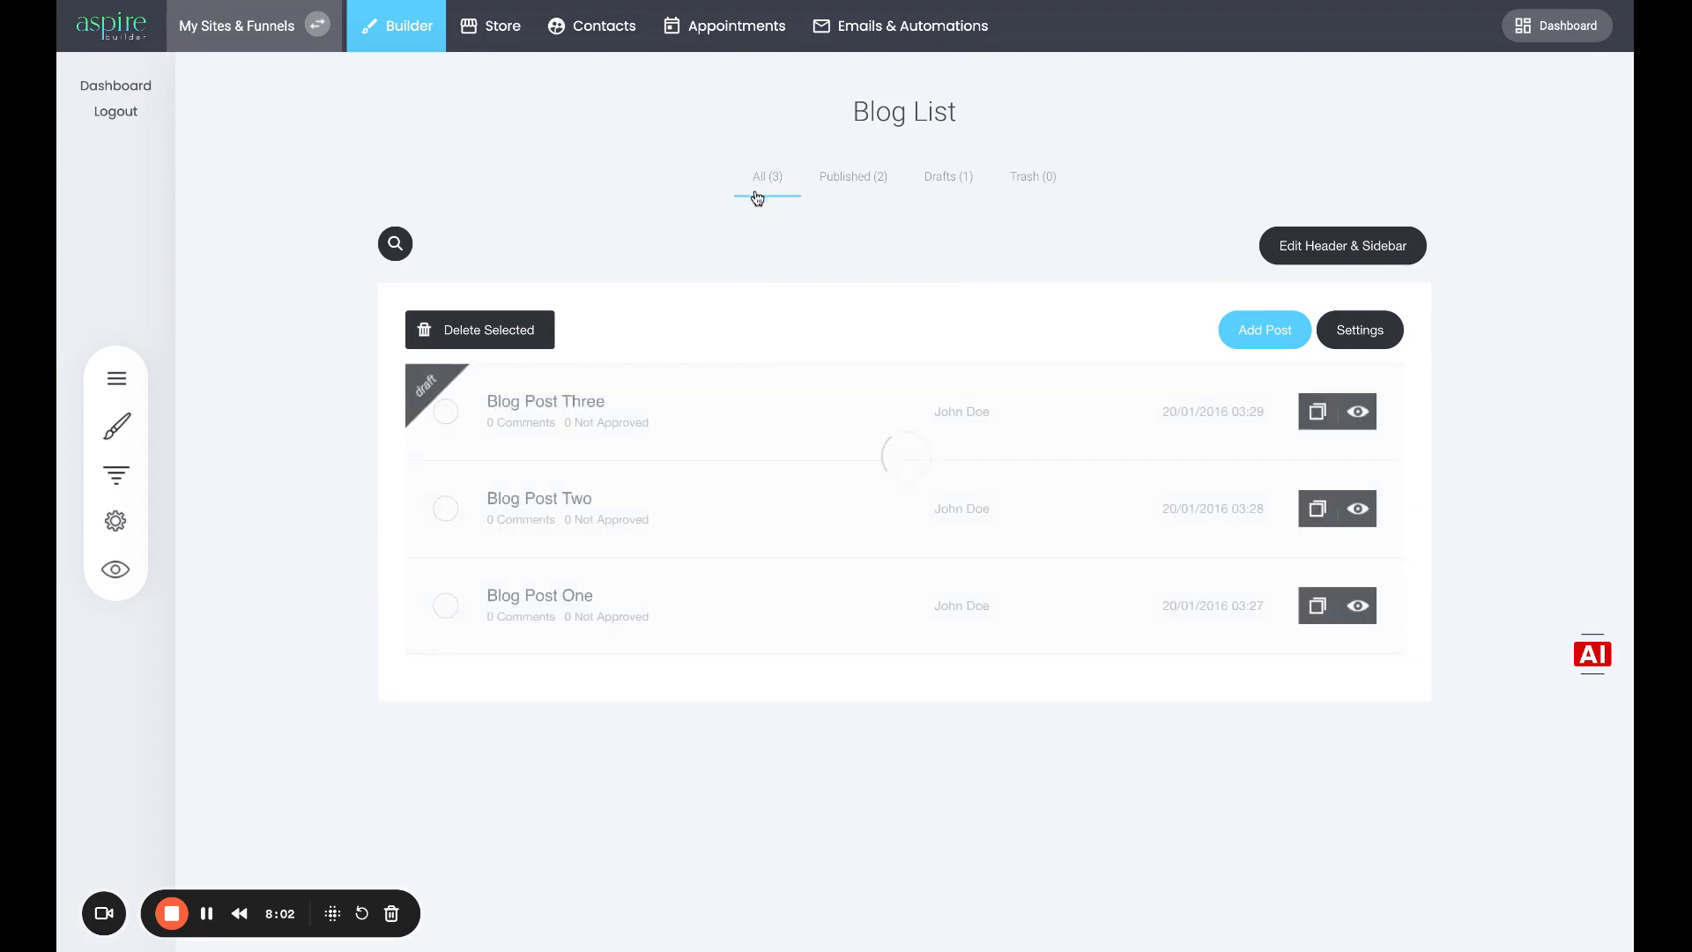